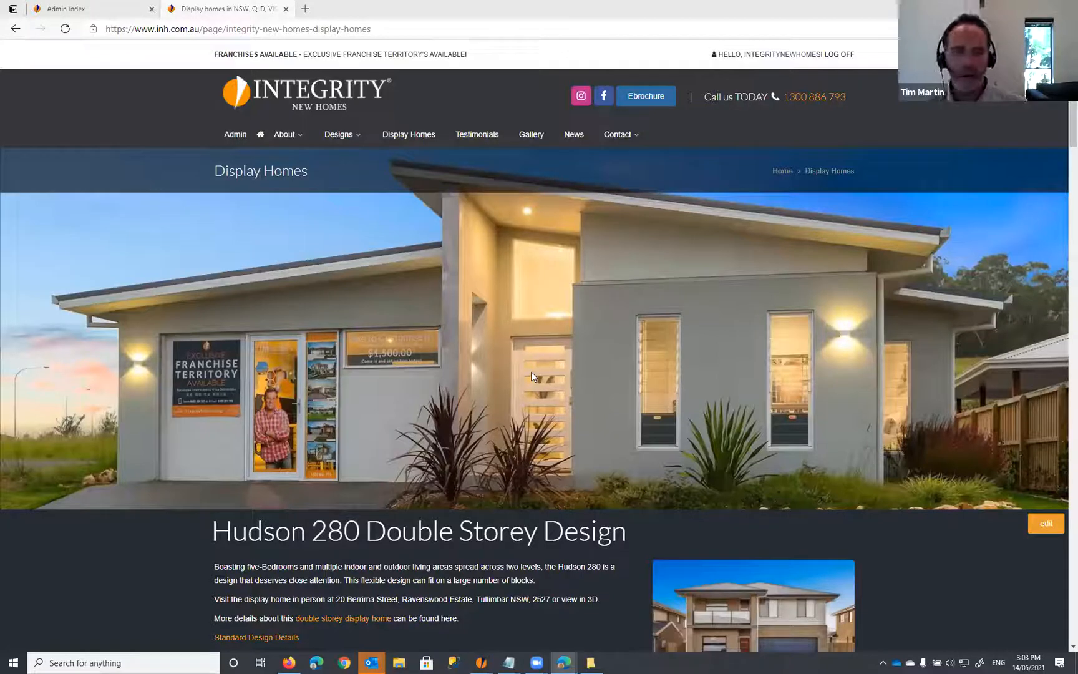
Step: Start the Hudson 280 Matterport 3D tour on the Display Homes page and view it in full screen
scroll(498, 255, "down", 2)
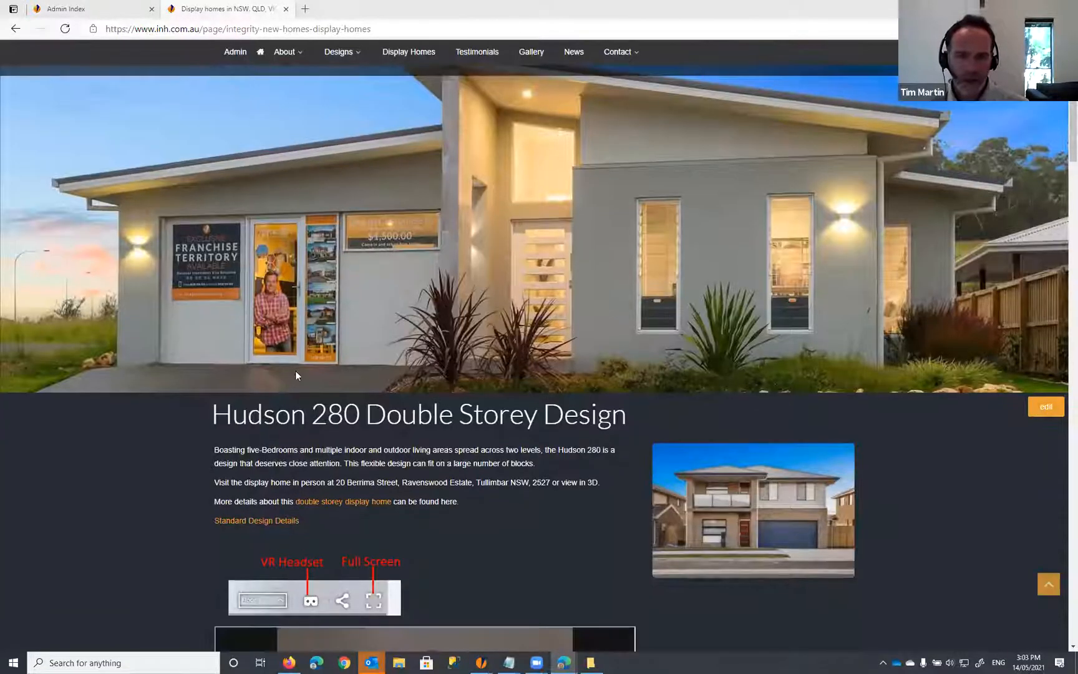
scroll(341, 298, "down", 2)
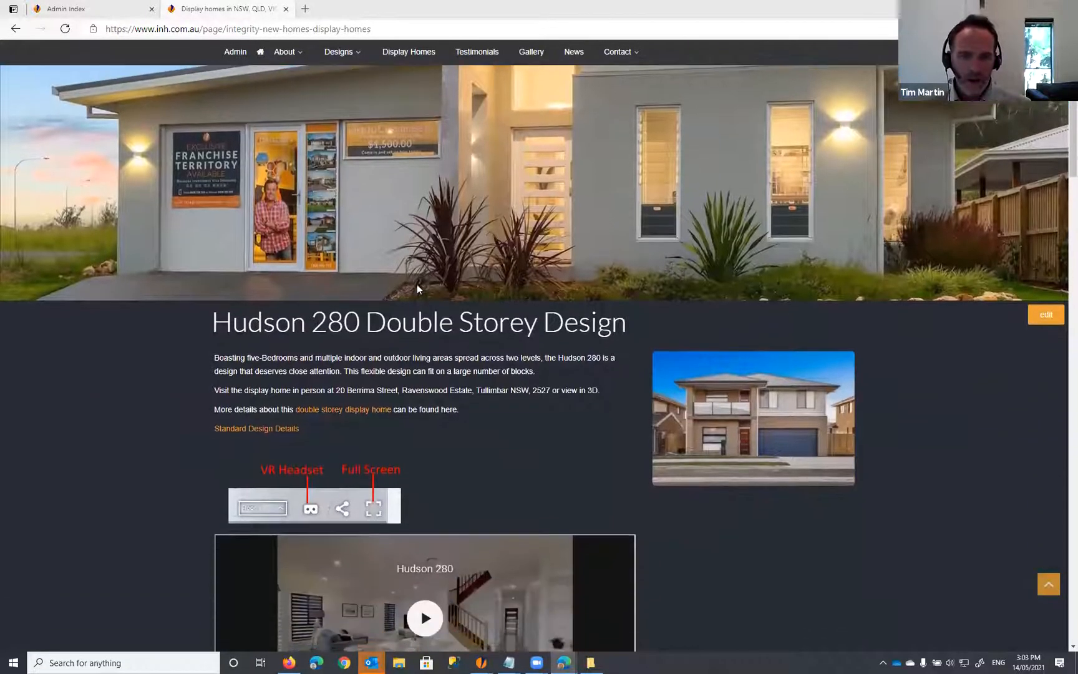
scroll(677, 399, "down", 3)
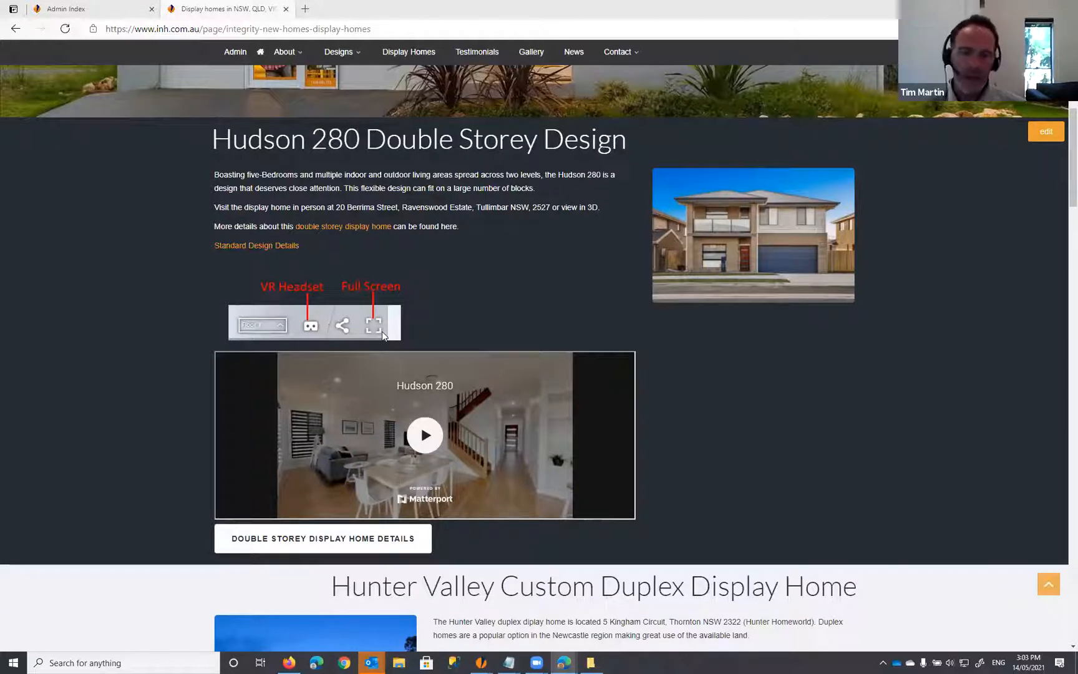
left_click(426, 437)
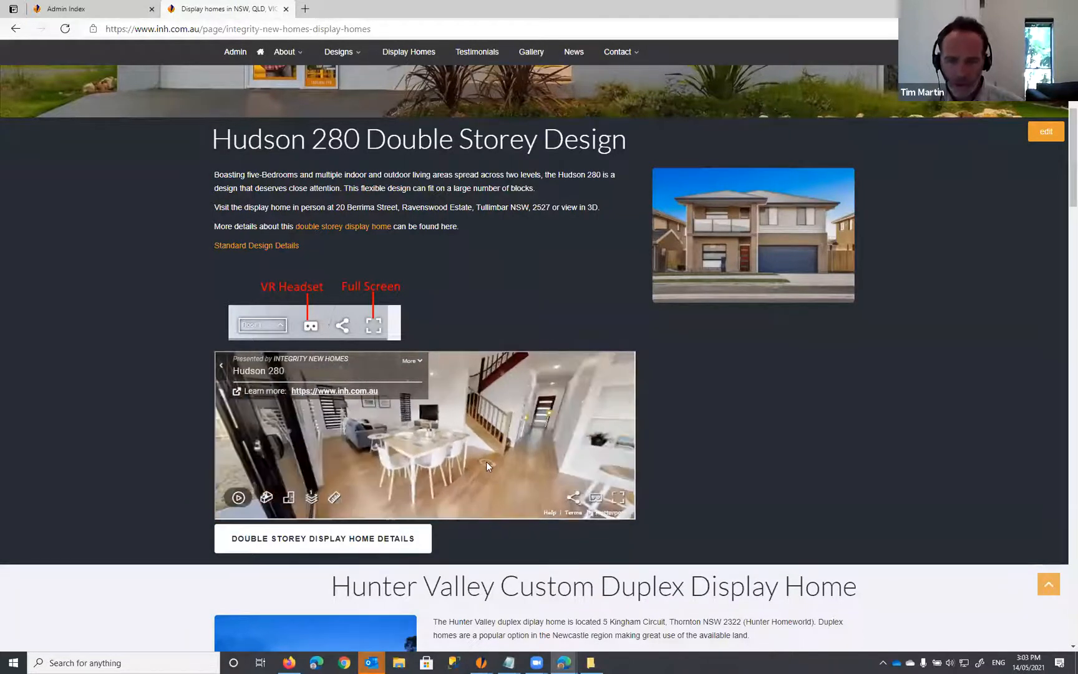
left_click(617, 499)
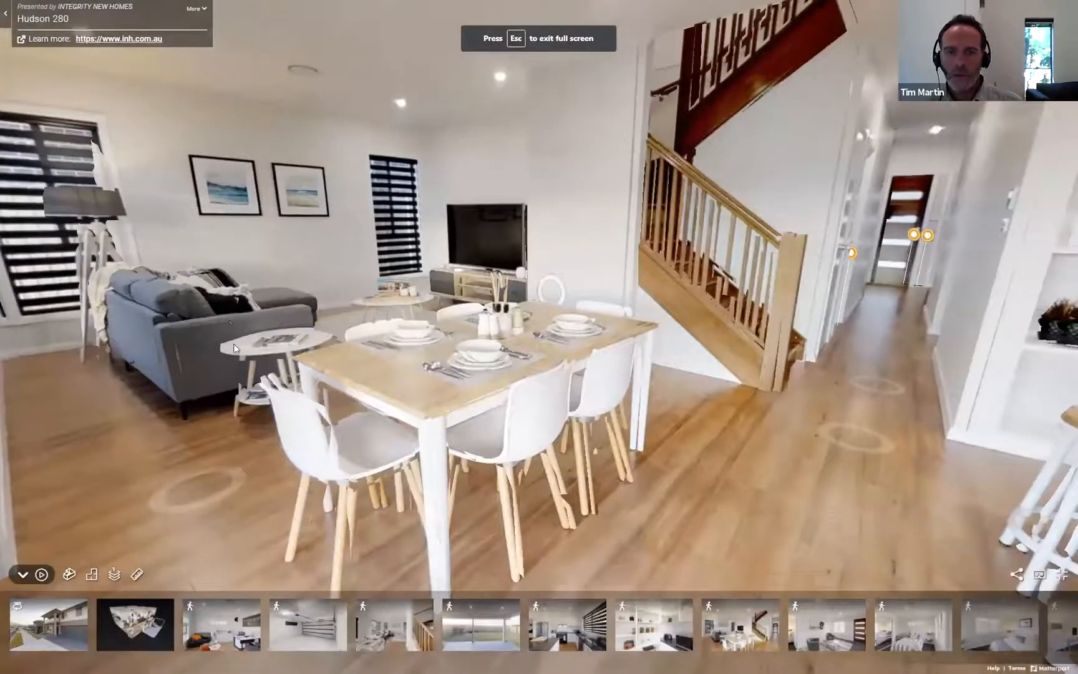
Step: Walk through the Hudson 280 virtual tour from the dining area towards the hallway and onto the staircase
left_click(522, 512)
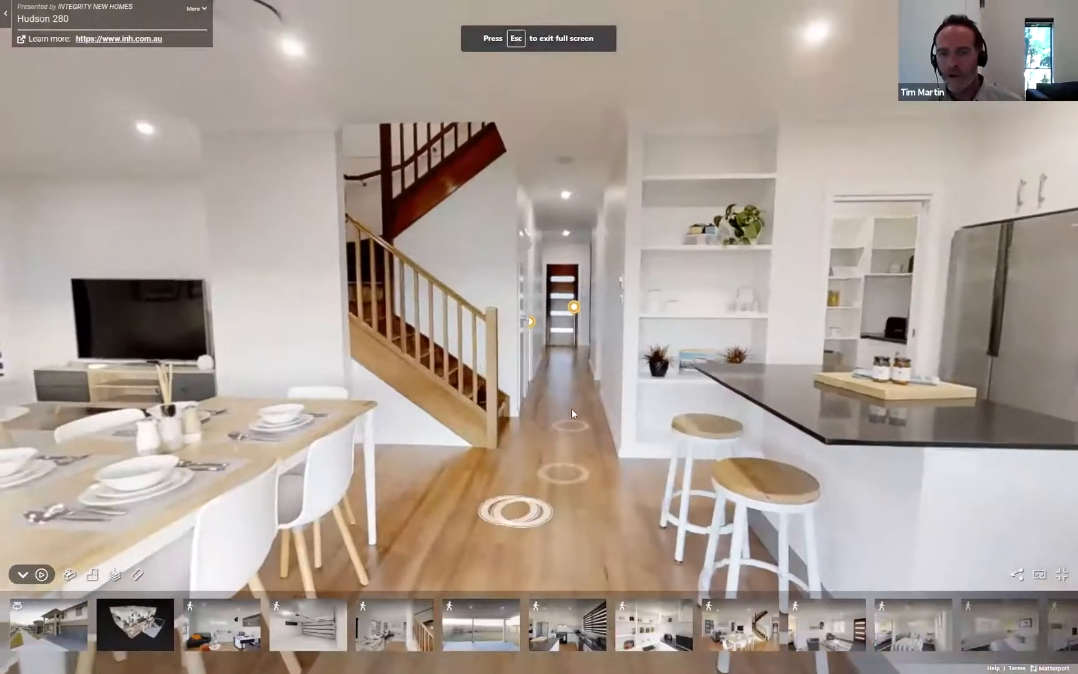
left_click(555, 499)
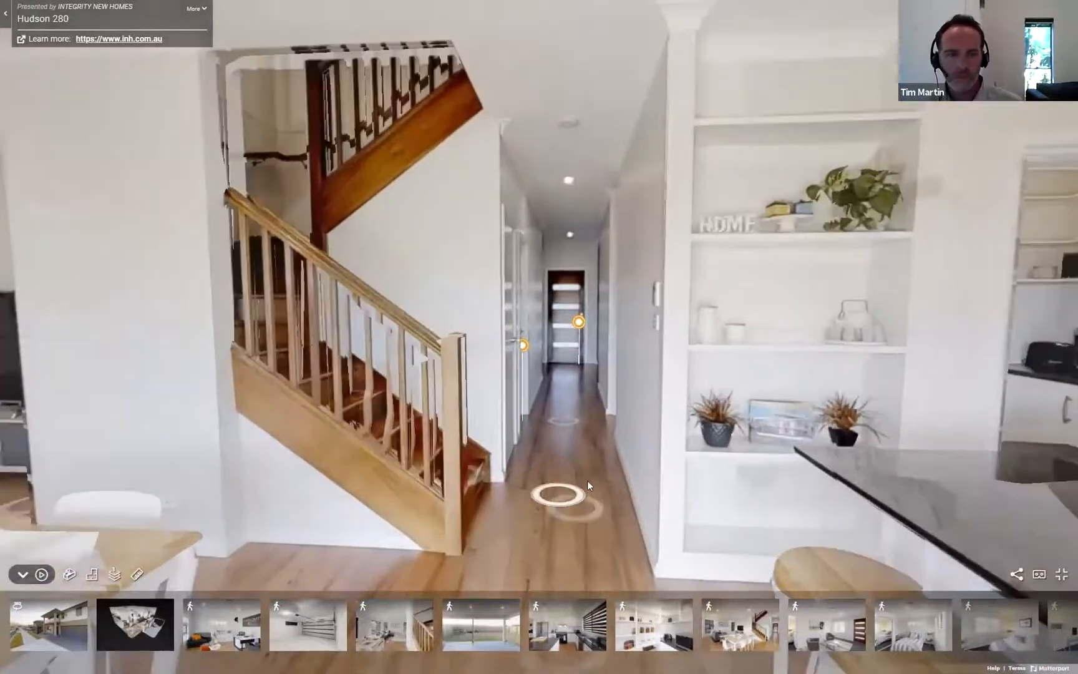
left_click(587, 481)
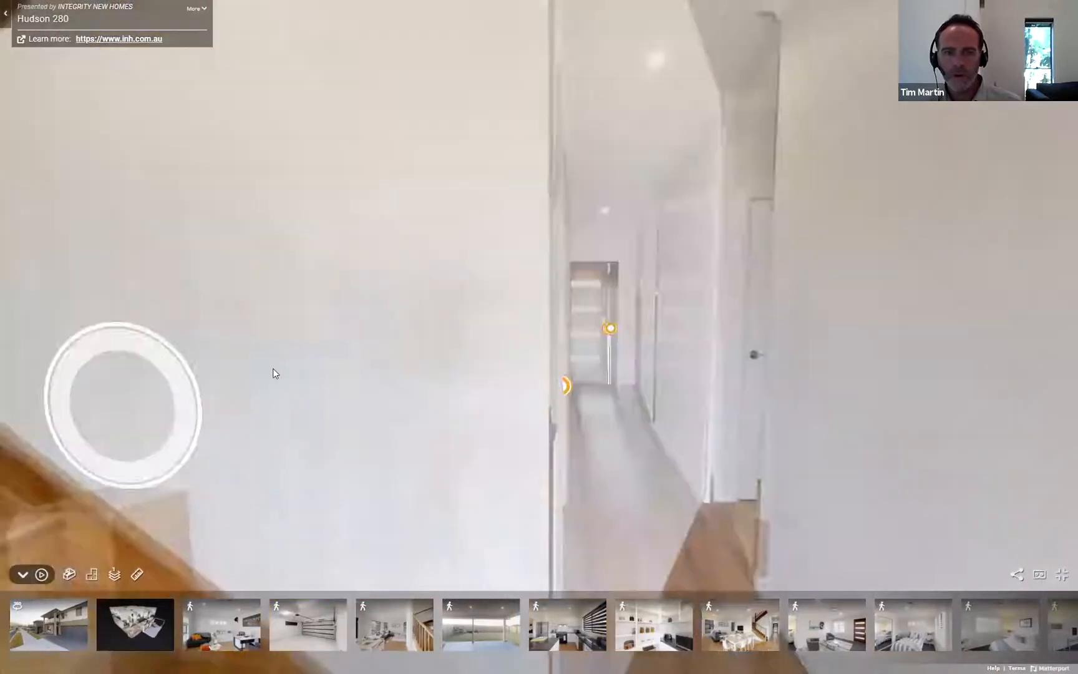
left_click_drag(273, 368, 780, 375)
left_click_drag(188, 363, 840, 409)
left_click_drag(215, 368, 812, 412)
left_click(608, 391)
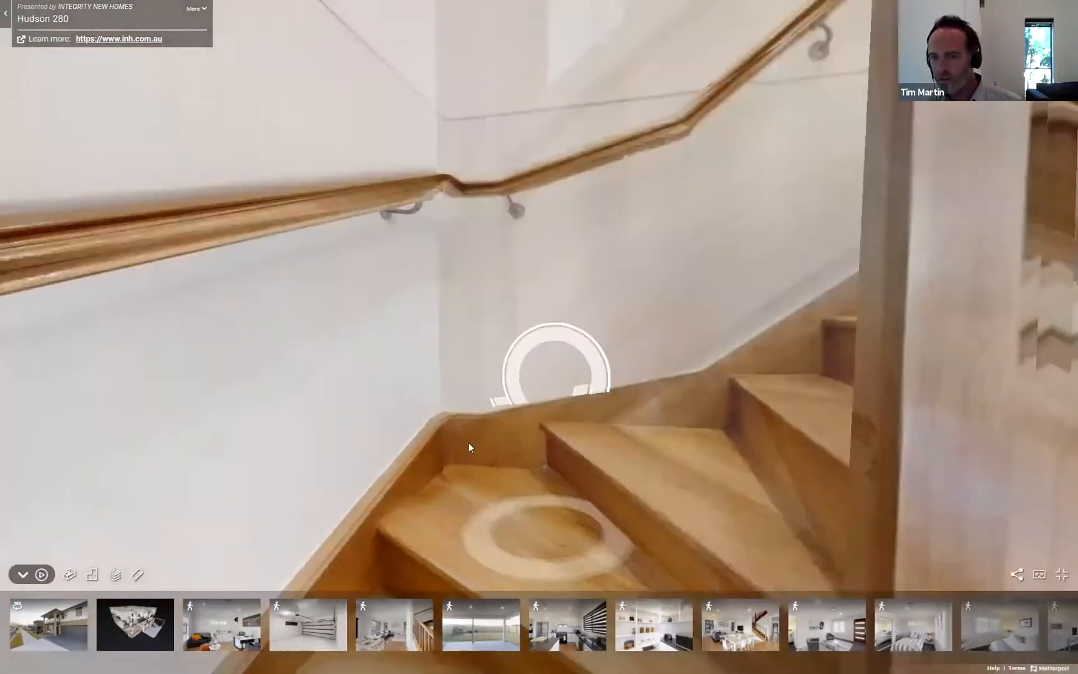
Step: Continue the virtual tour up the stairs towards the upper-floor bedrooms, and exit full screen
left_click_drag(555, 374, 350, 383)
left_click_drag(813, 413, 511, 433)
left_click(506, 434)
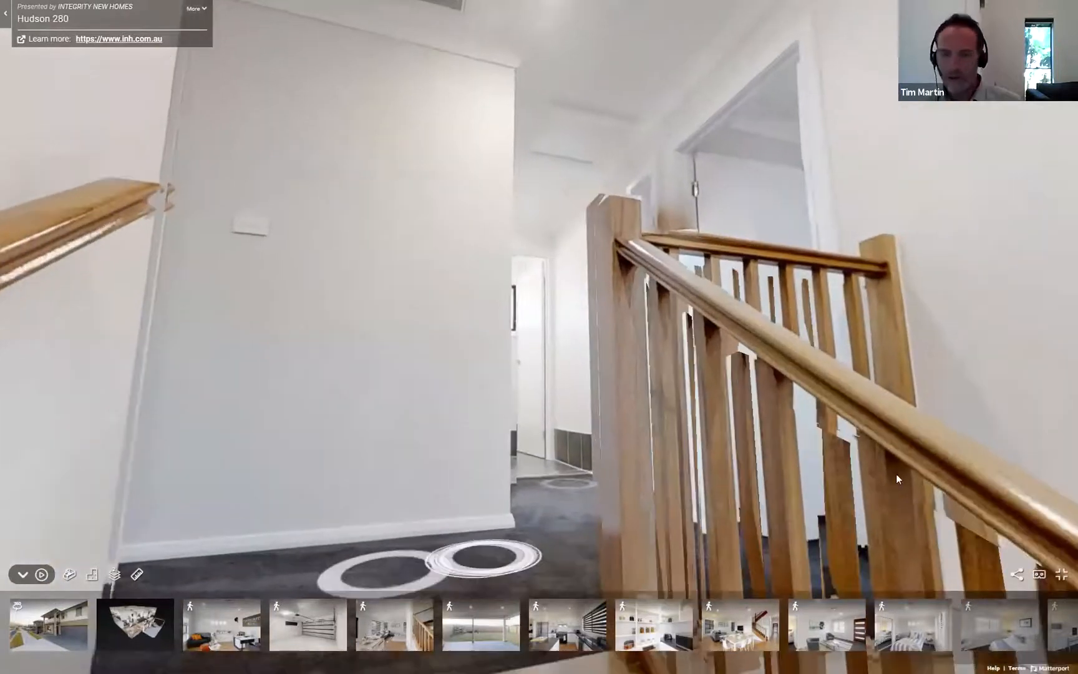
left_click(876, 478)
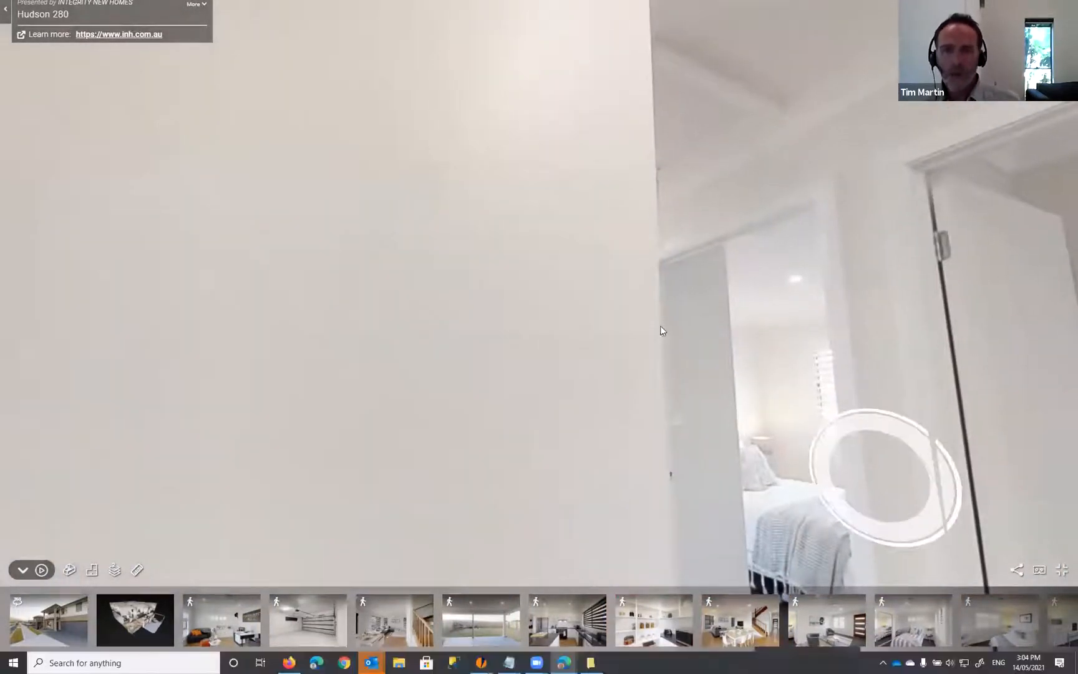
key("Escape")
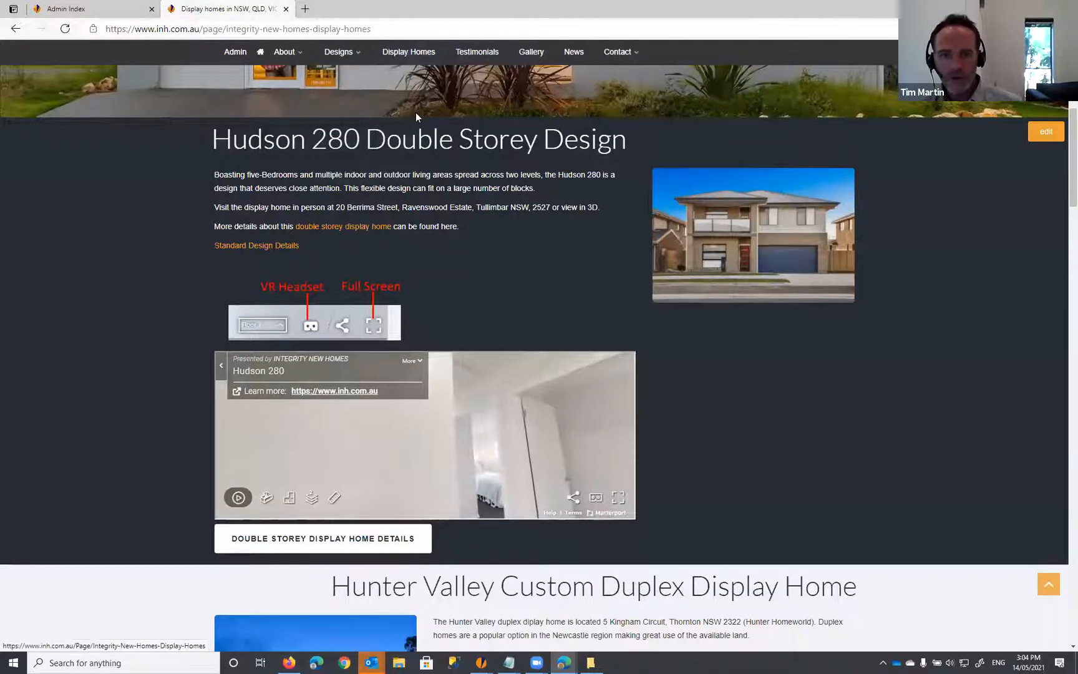
Step: Look through the other display homes and their 3D tours on the page, and return to the Hudson 280 section
scroll(416, 117, "down", 12)
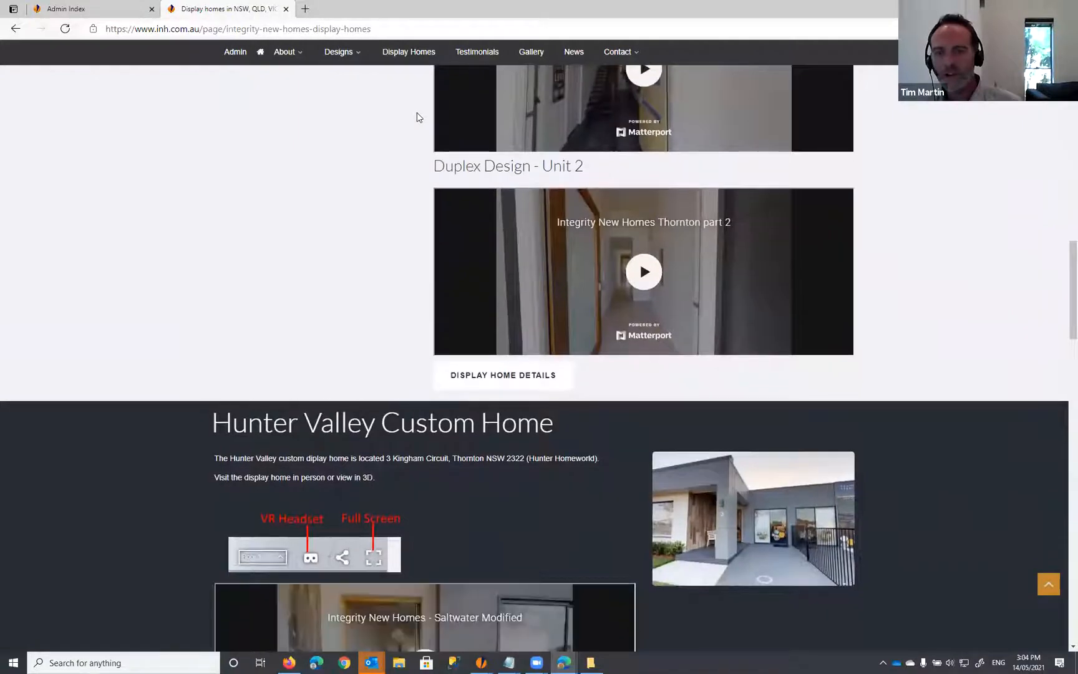
scroll(417, 113, "down", 8)
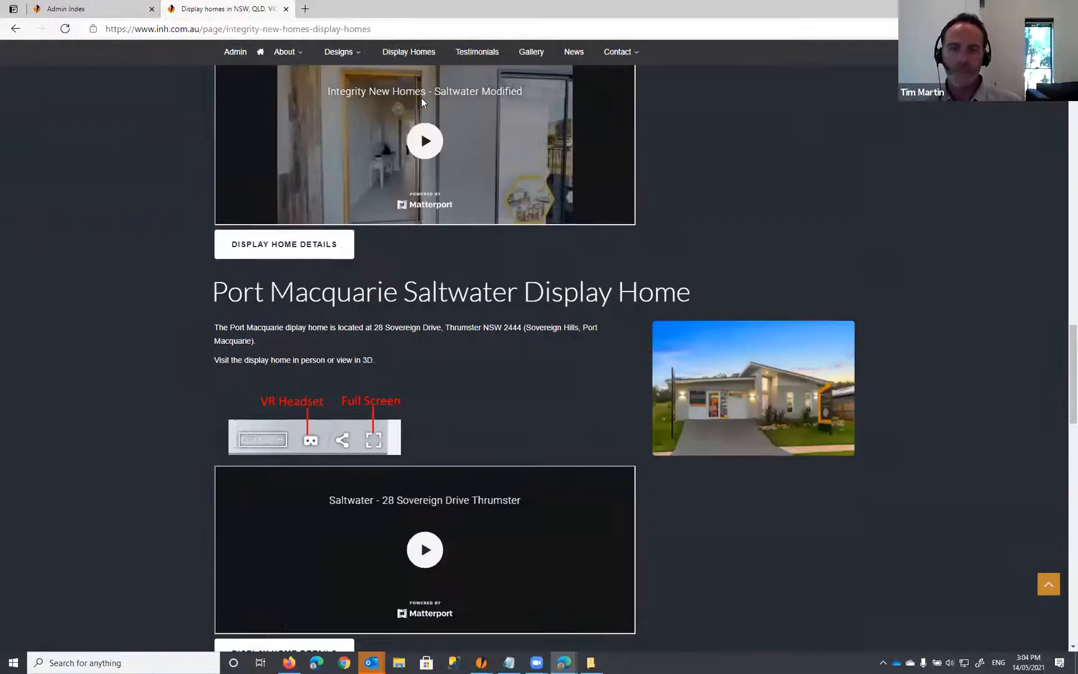
scroll(421, 100, "down", 15)
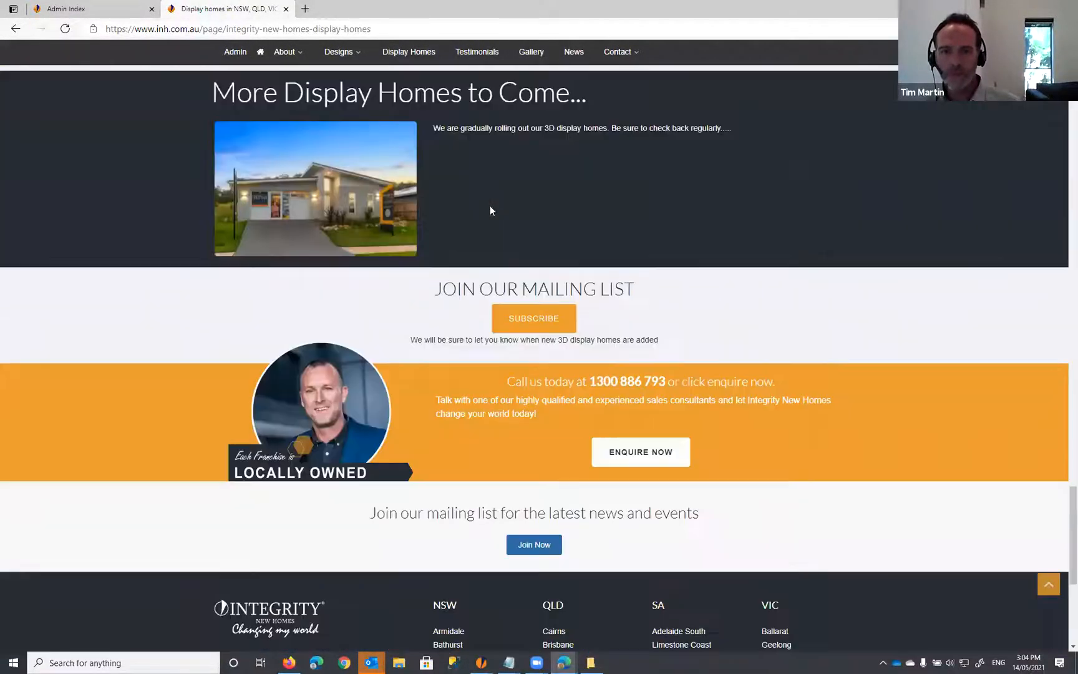
scroll(490, 211, "down", 2)
scroll(490, 212, "up", 15)
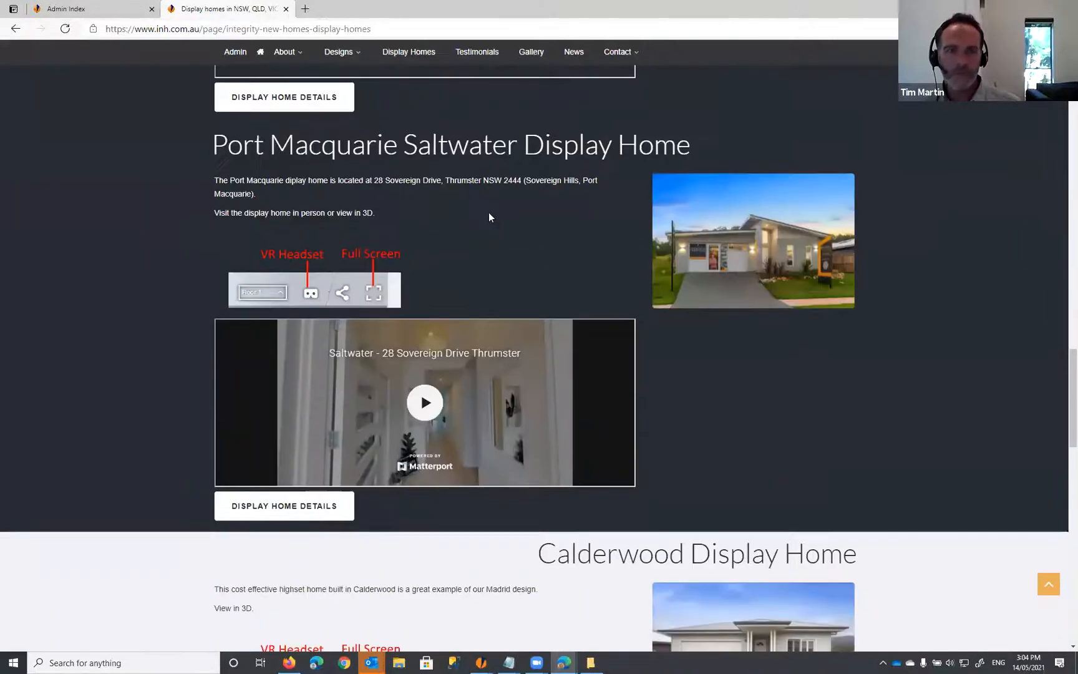
scroll(489, 217, "up", 12)
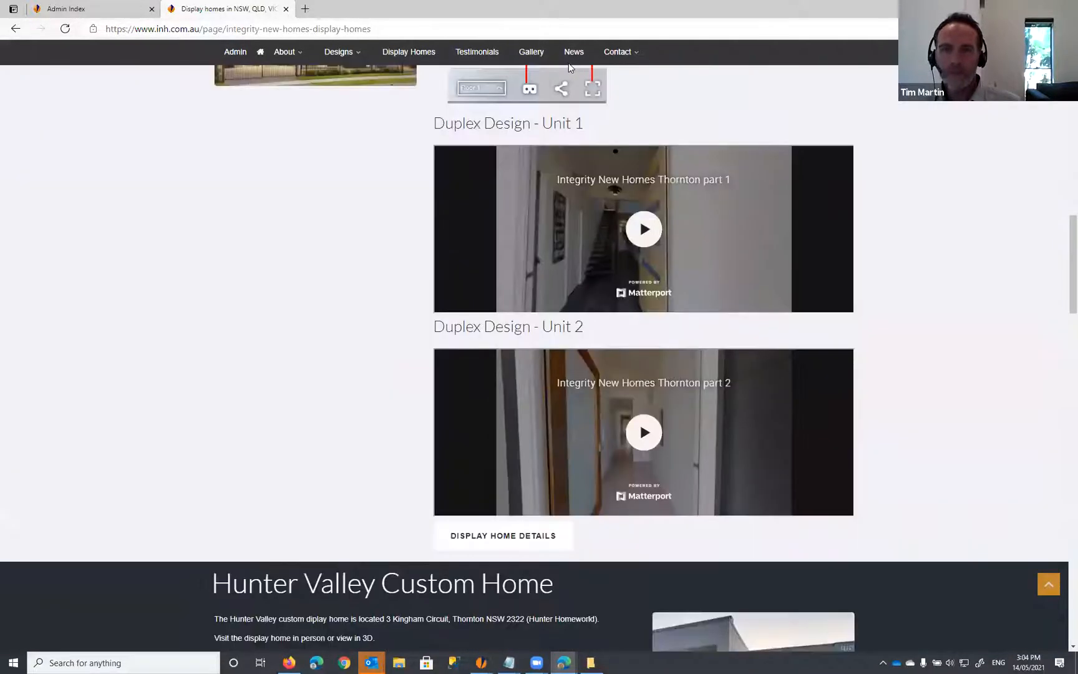
scroll(569, 63, "up", 10)
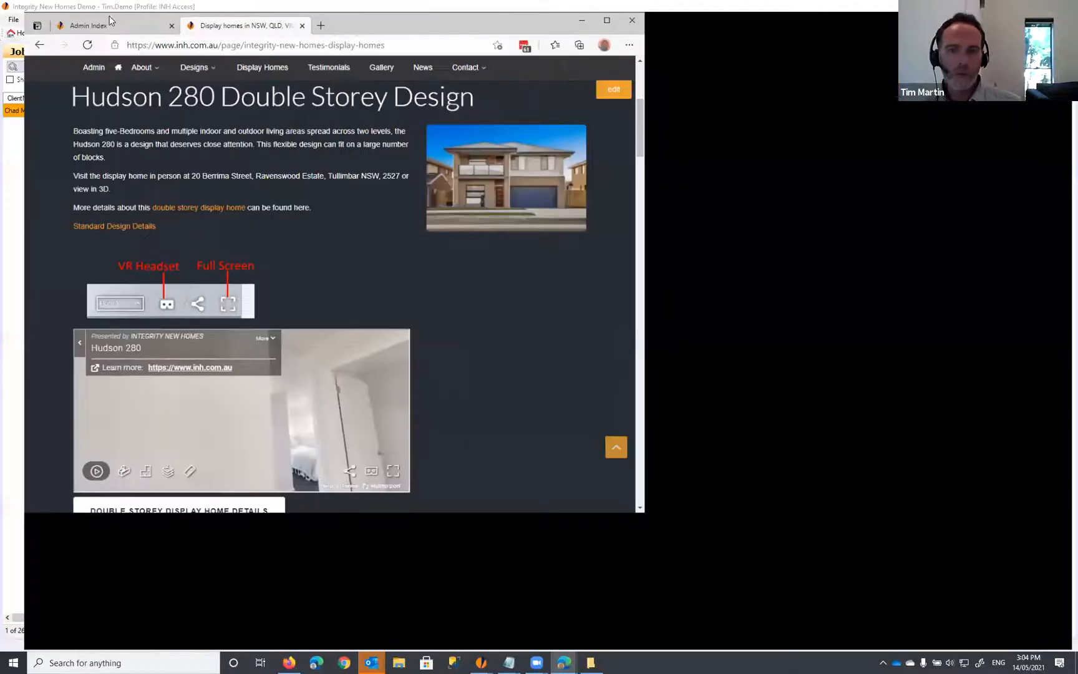
Step: Switch to the Admin Index of the Tweed site and open the Tweed Heads Display Homes page for editing
left_click(104, 15)
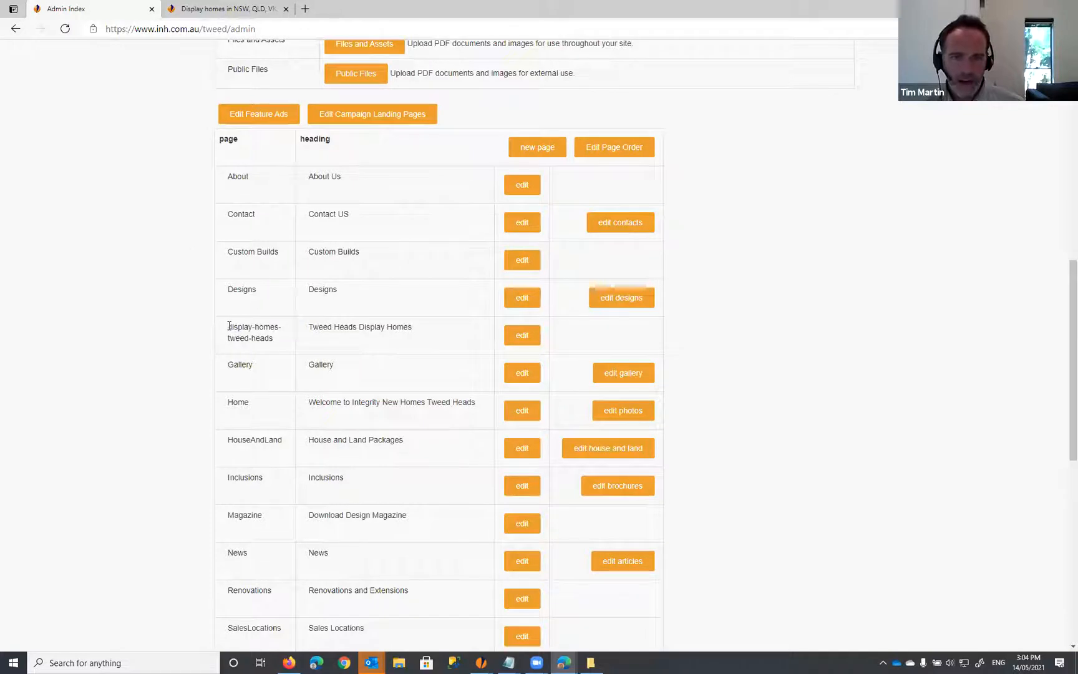
left_click_drag(227, 325, 414, 330)
left_click(314, 338)
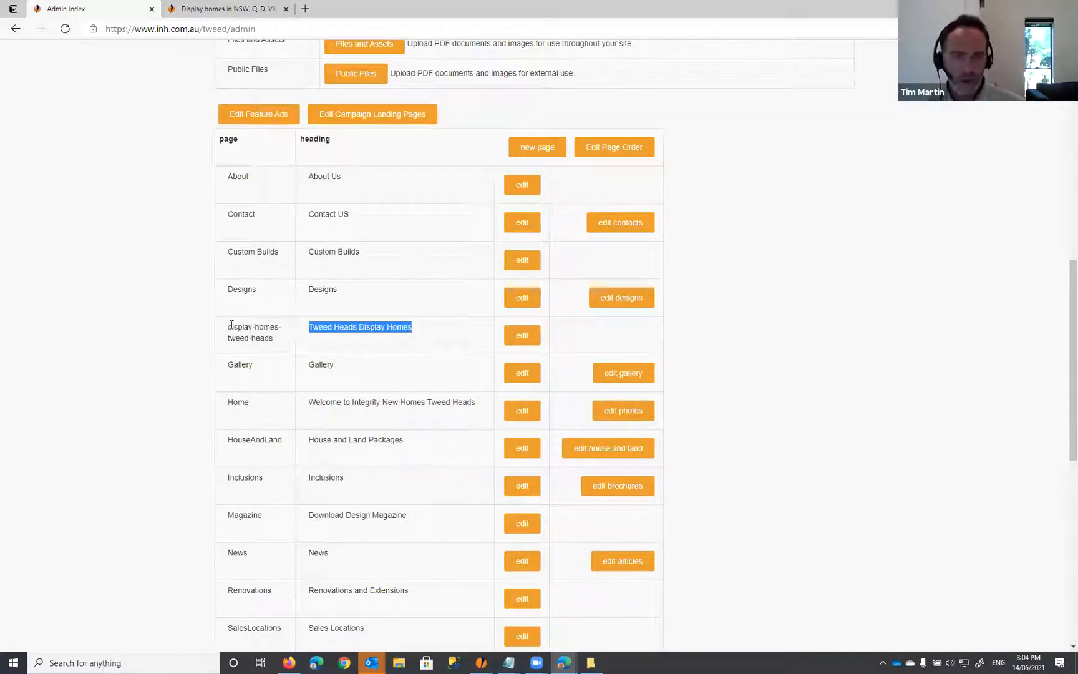
scroll(460, 233, "up", 2)
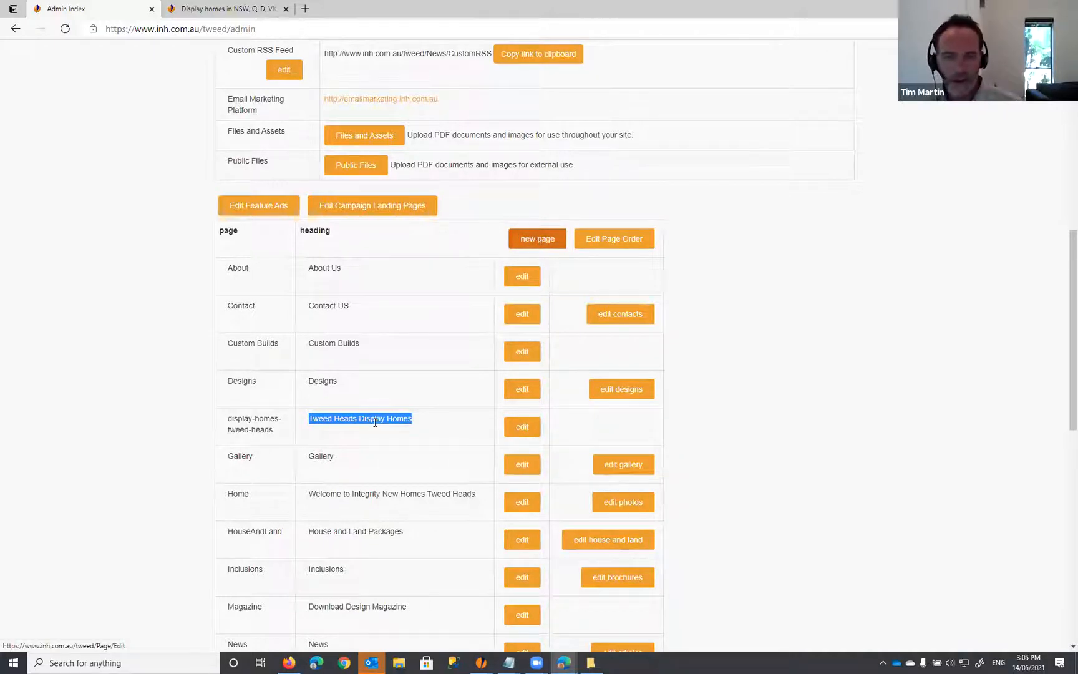
left_click(517, 427)
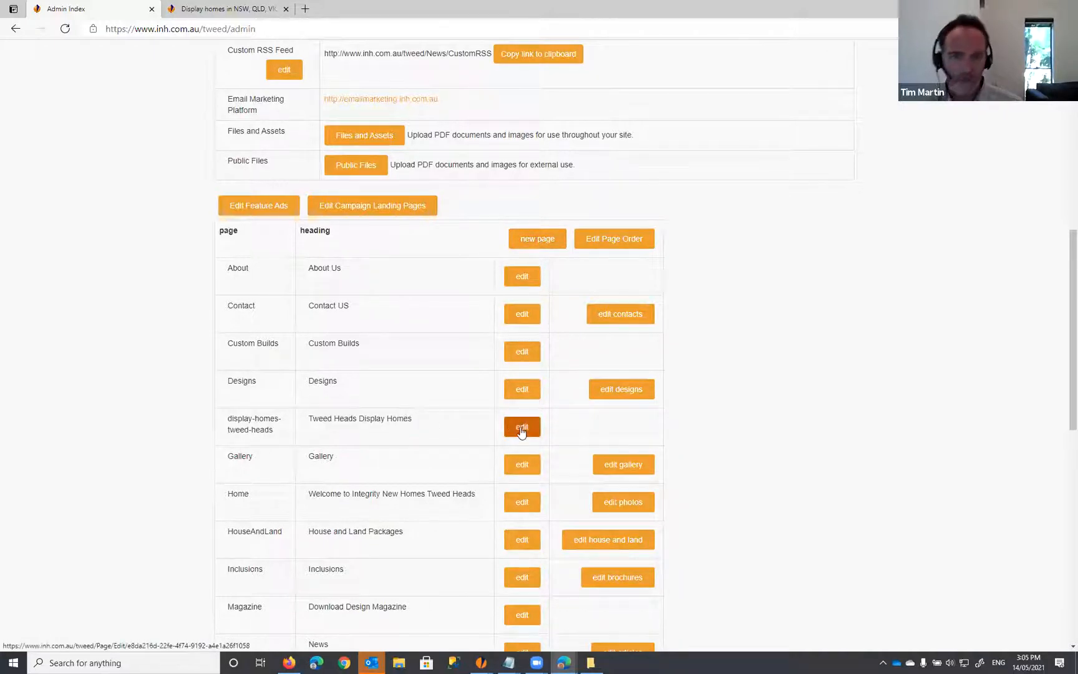
left_click(522, 426)
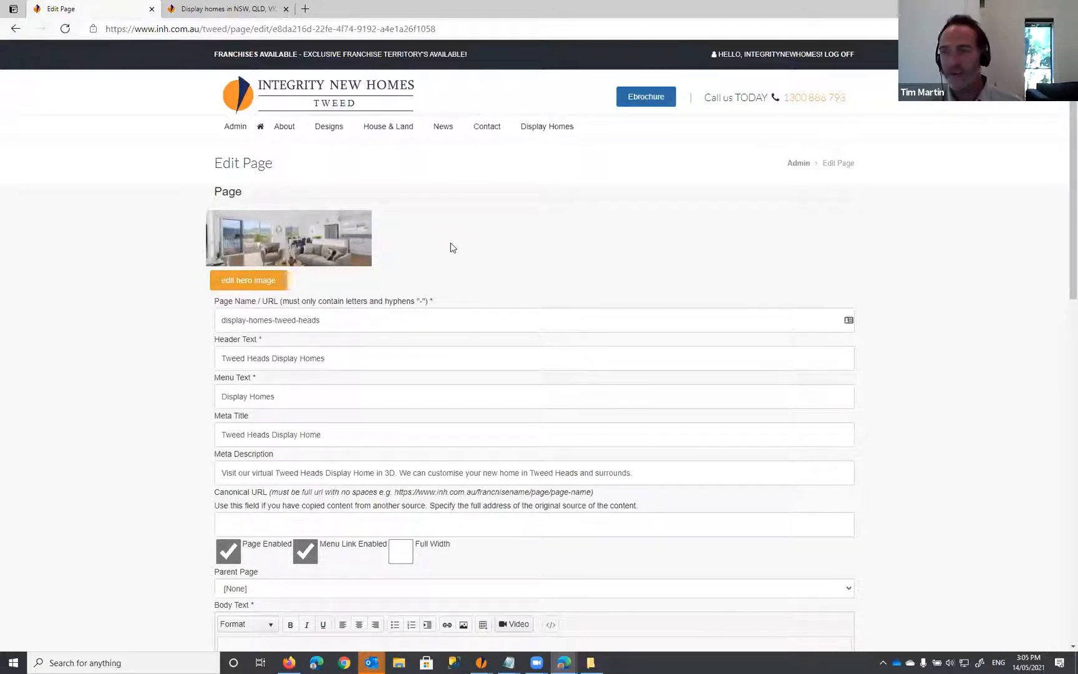
Step: Examine the Page Name / URL field's naming rule and how the location and hyphens are used in the page name
scroll(111, 275, "down", 2)
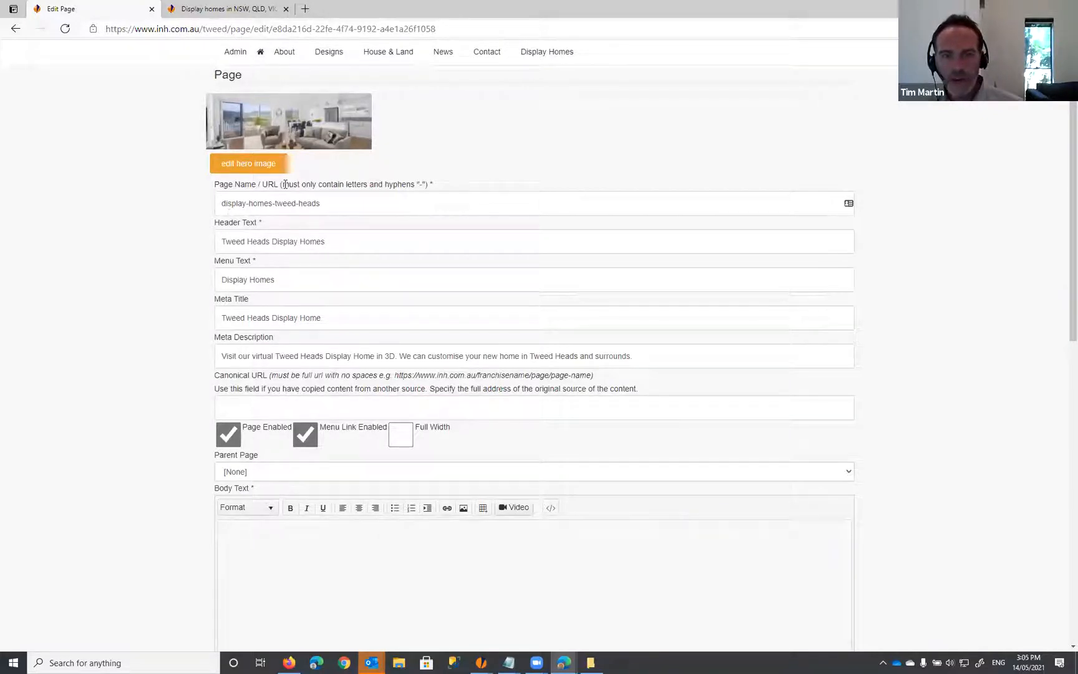
left_click_drag(282, 183, 426, 181)
left_click(344, 182)
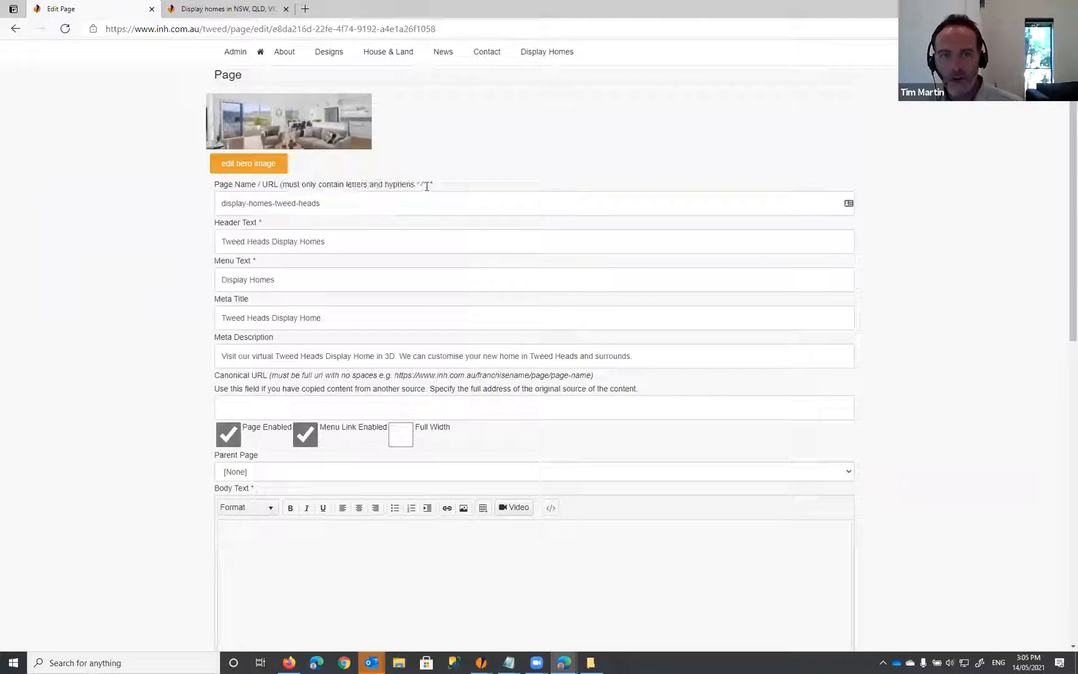
double_click(421, 185)
left_click(321, 198)
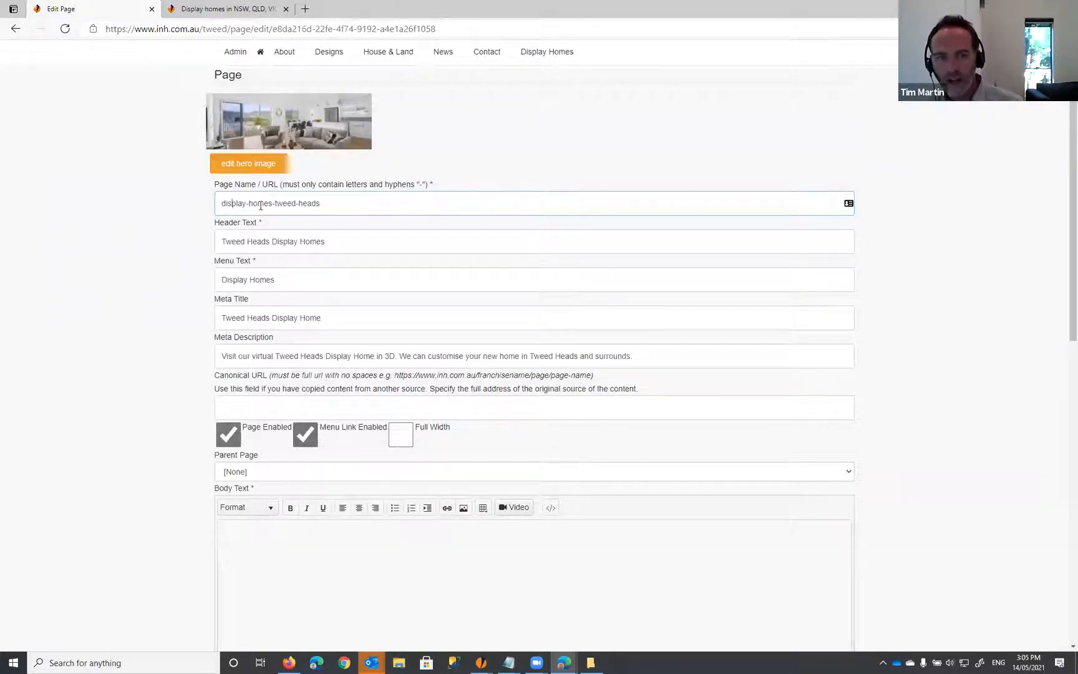
left_click(297, 204)
type("-")
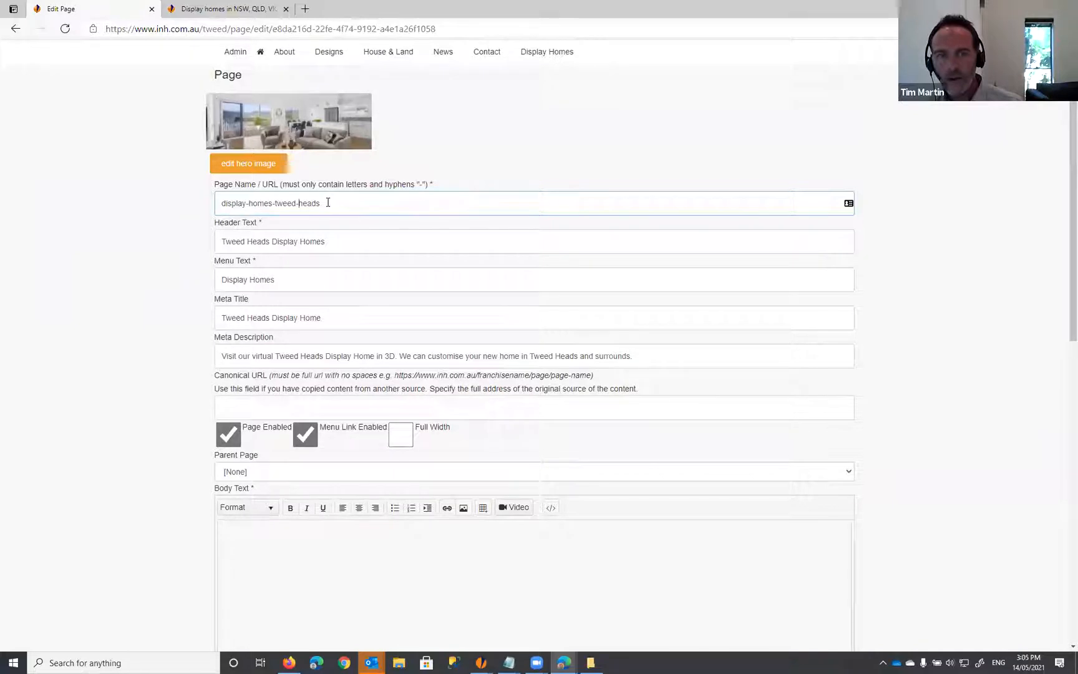
double_click(233, 203)
left_click(259, 204)
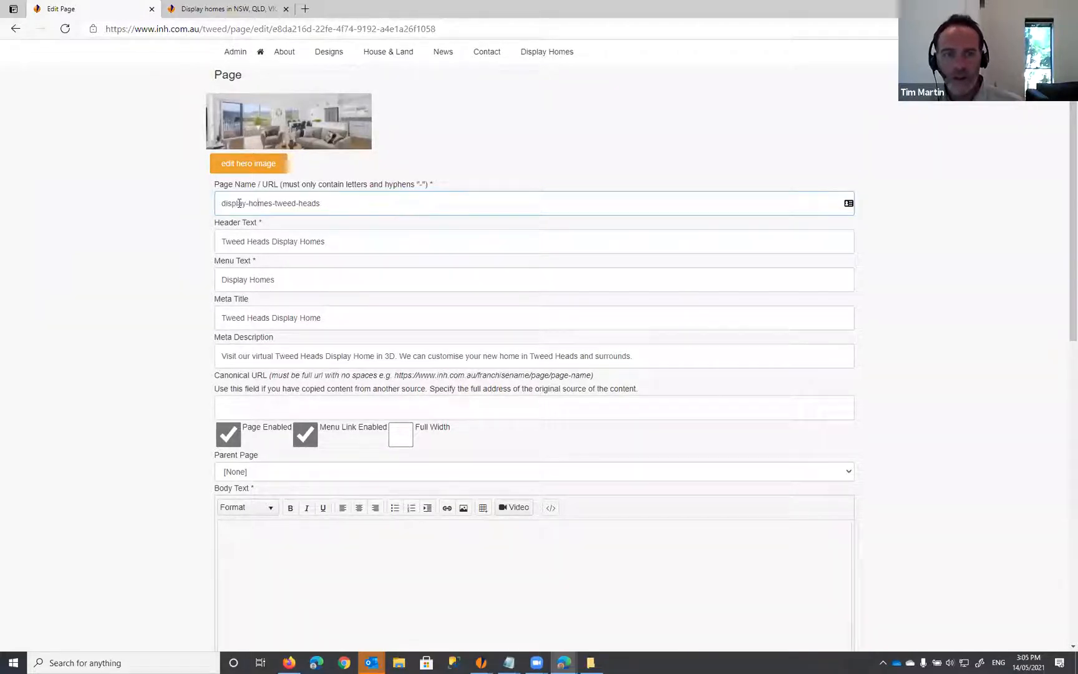
left_click(263, 204)
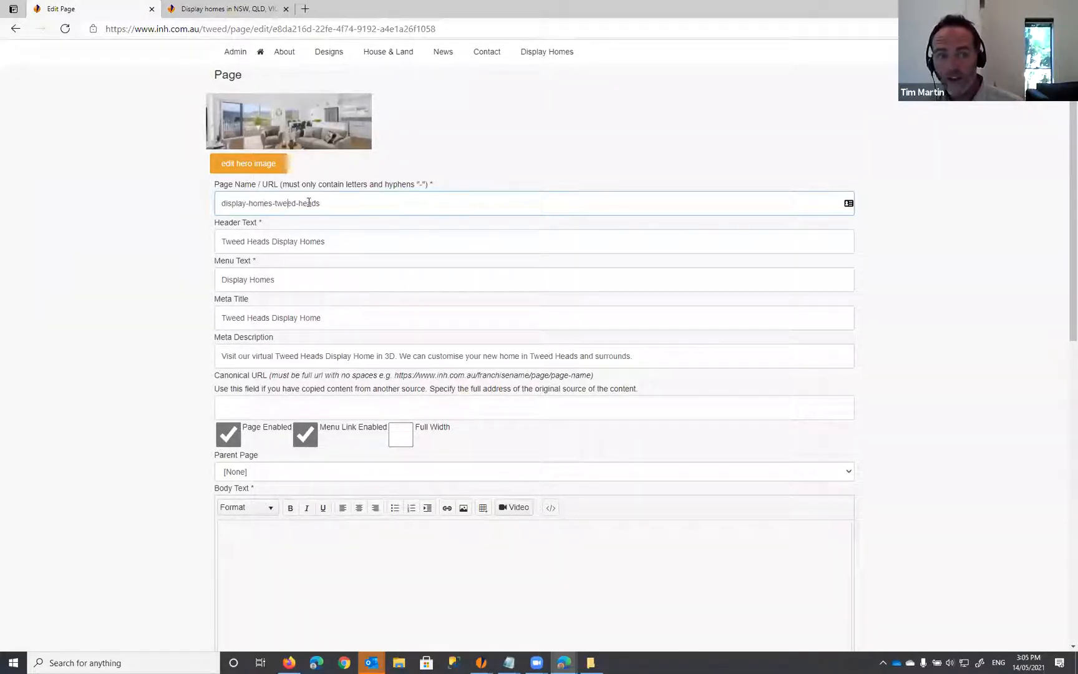
left_click(285, 203)
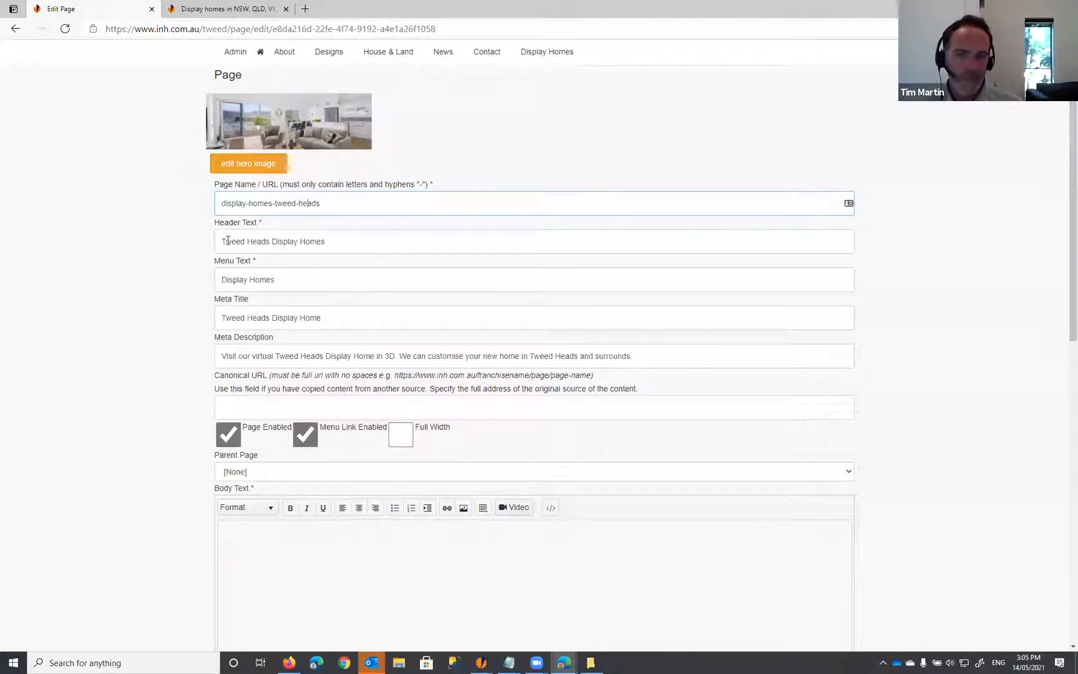
Step: Review the wording of the page's Header Text and Meta Description fields
left_click_drag(223, 243, 344, 242)
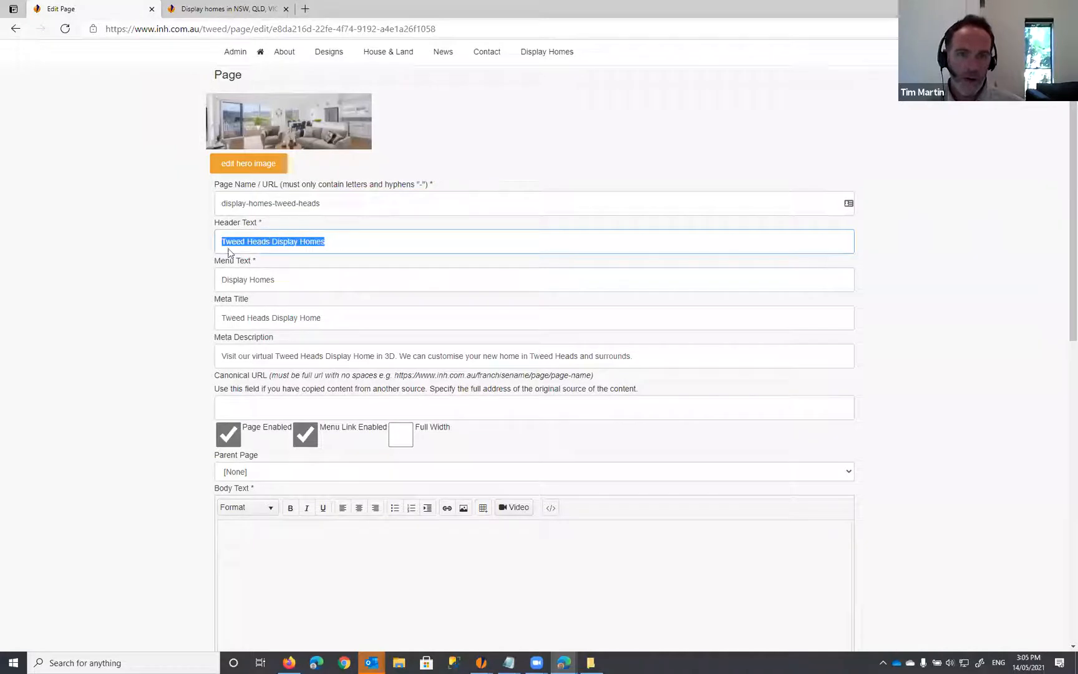
left_click(338, 243)
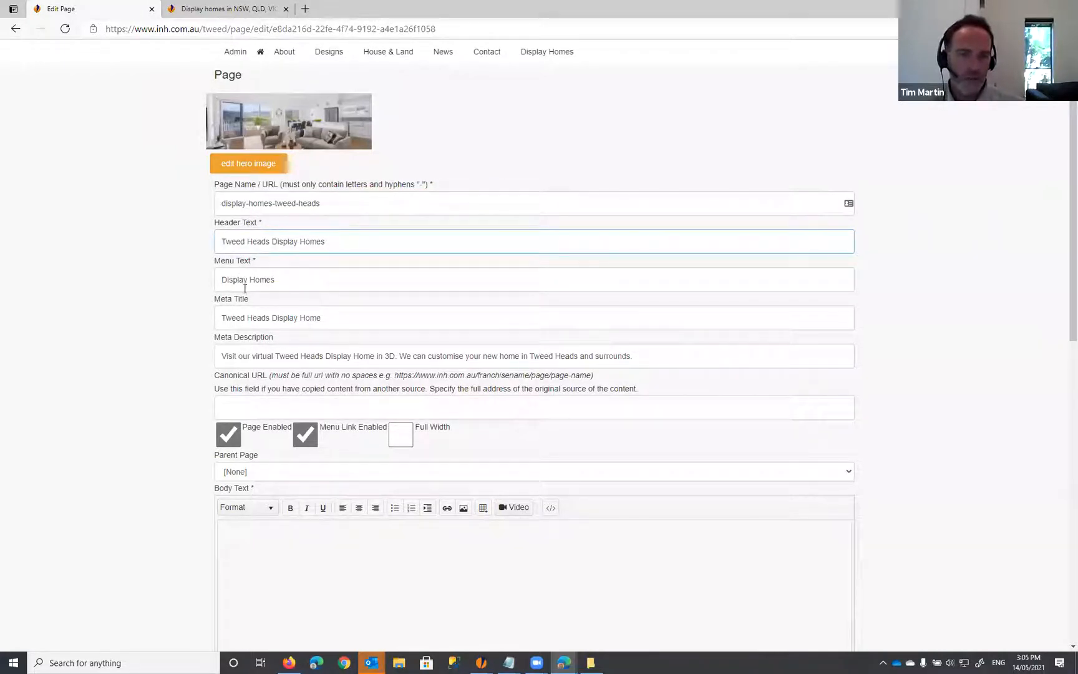
triple_click(297, 242)
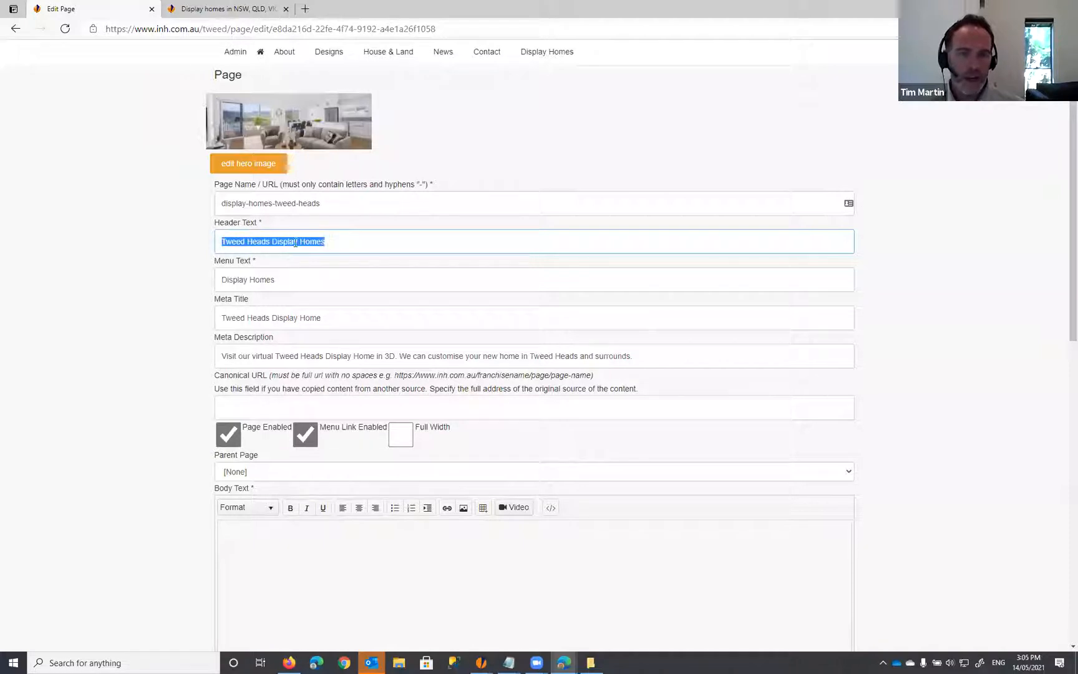
left_click(343, 241)
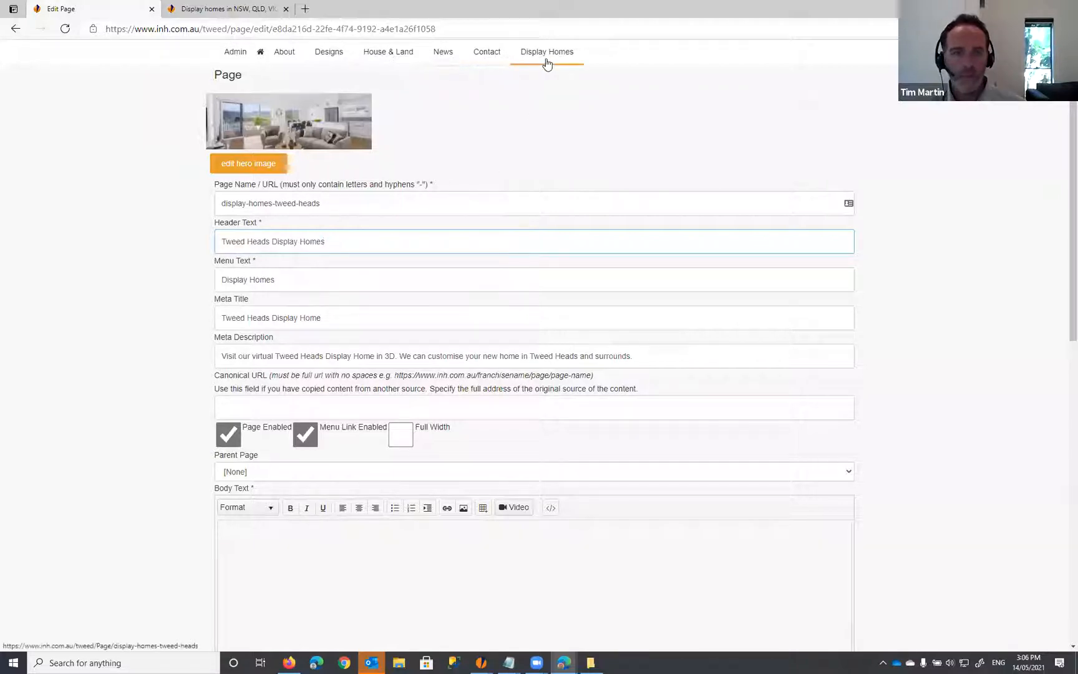
left_click_drag(222, 354, 644, 352)
left_click(658, 357)
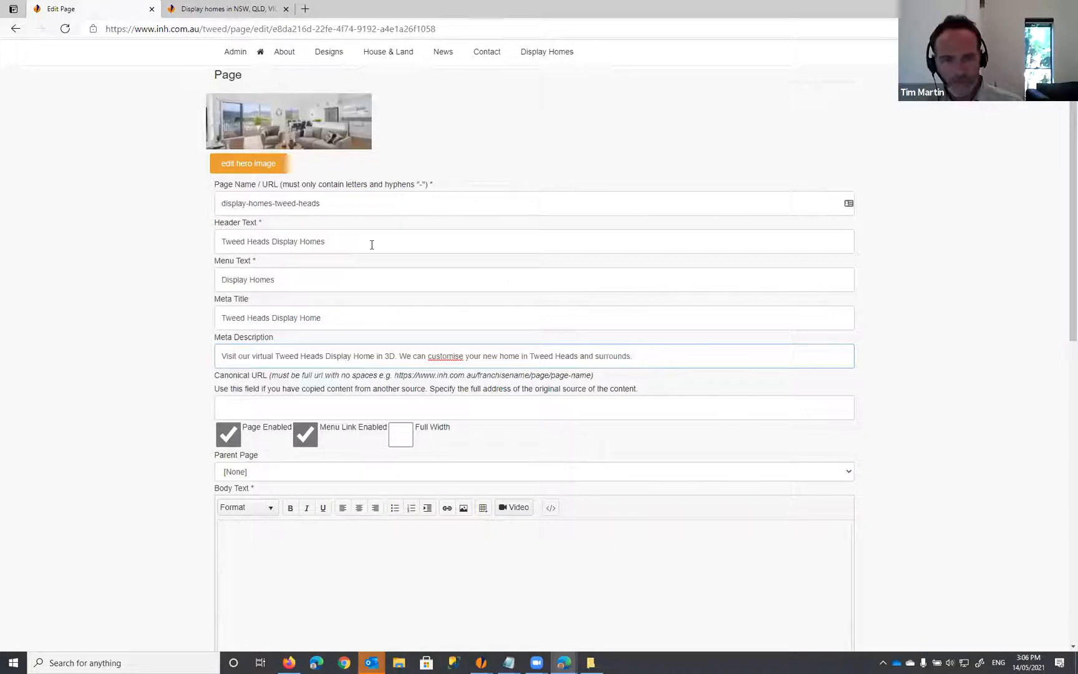
Step: Enter "Looking for Display Homes in Tweed Heads?" as the first line of the page's Body Text
scroll(372, 244, "down", 3)
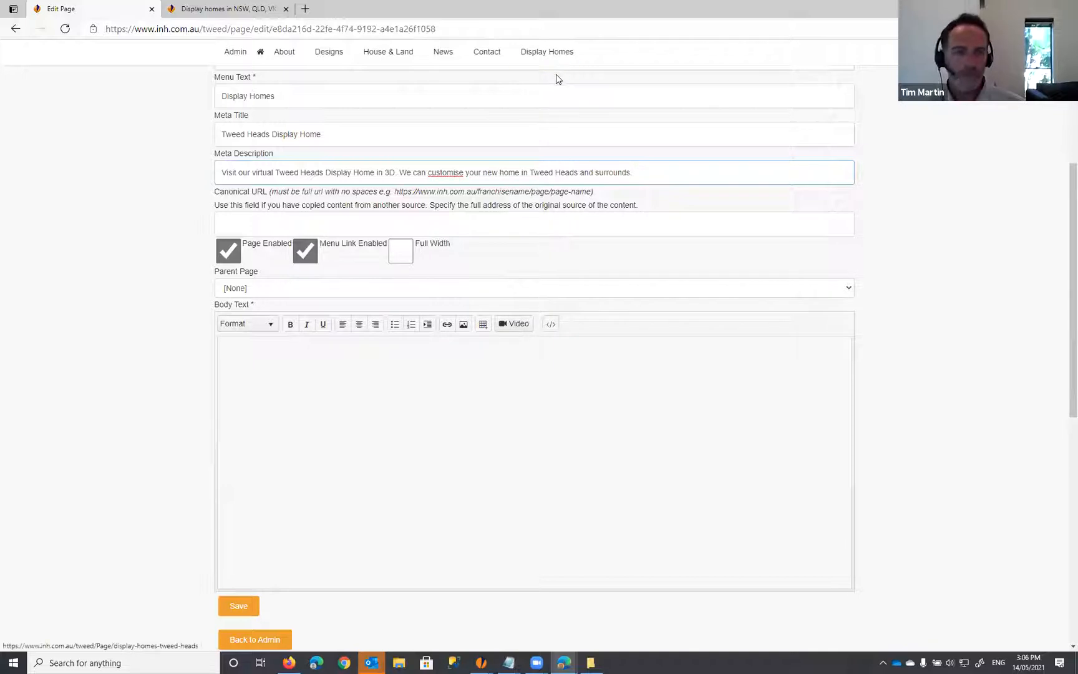
scroll(886, 302, "down", 2)
left_click(325, 264)
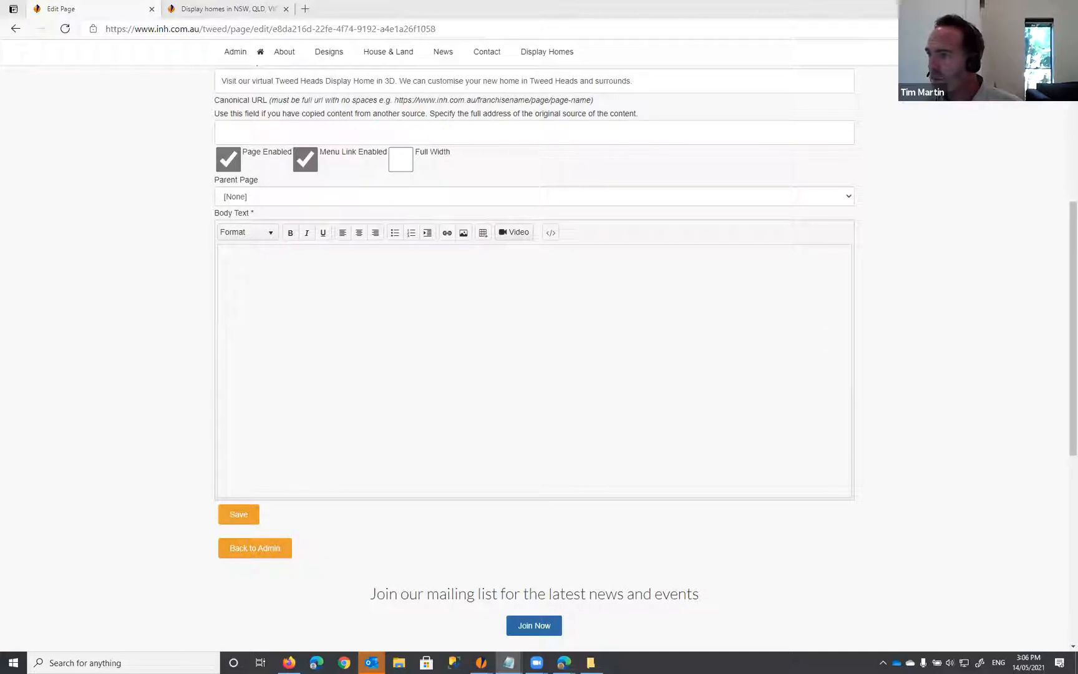
left_click(377, 272)
type("Looking for Display Homes in Tweed Heads?")
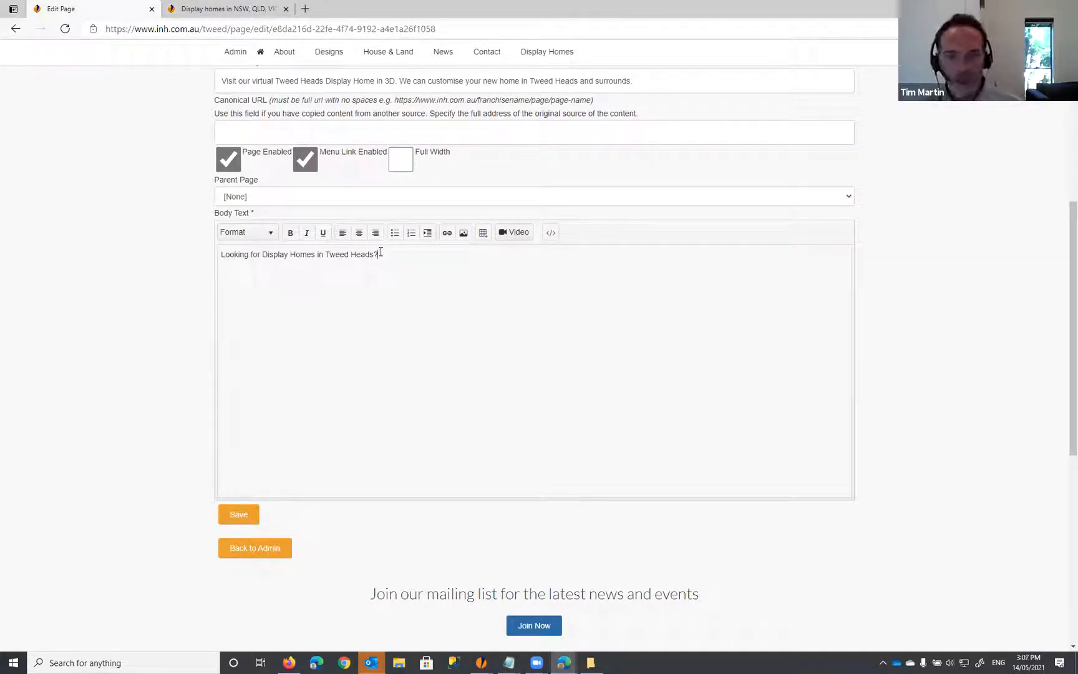
Step: Format the whole "Looking for Display Homes in Tweed Heads?" line as Heading 2
left_click_drag(326, 254, 378, 254)
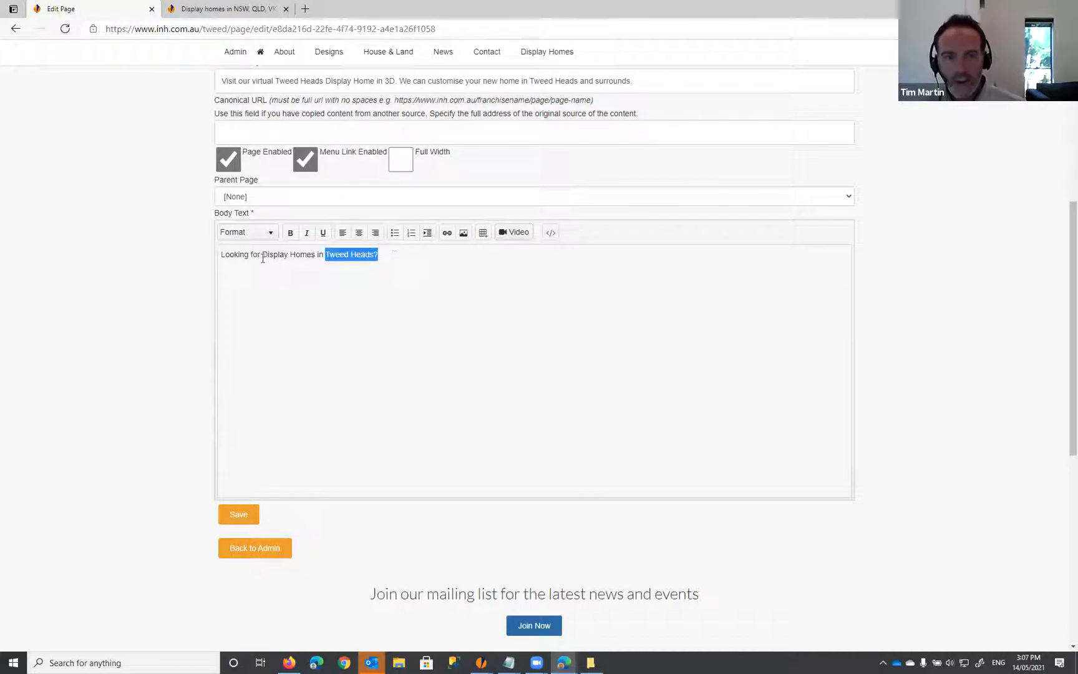
left_click_drag(261, 254, 175, 212)
left_click(341, 254)
left_click(393, 255)
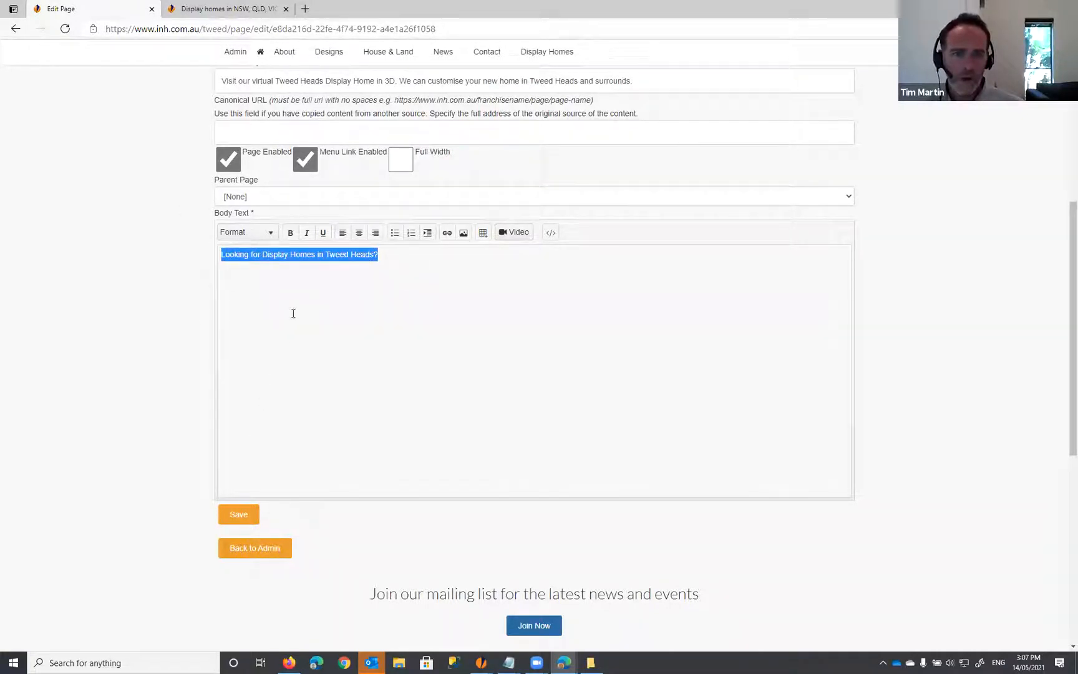
left_click(259, 233)
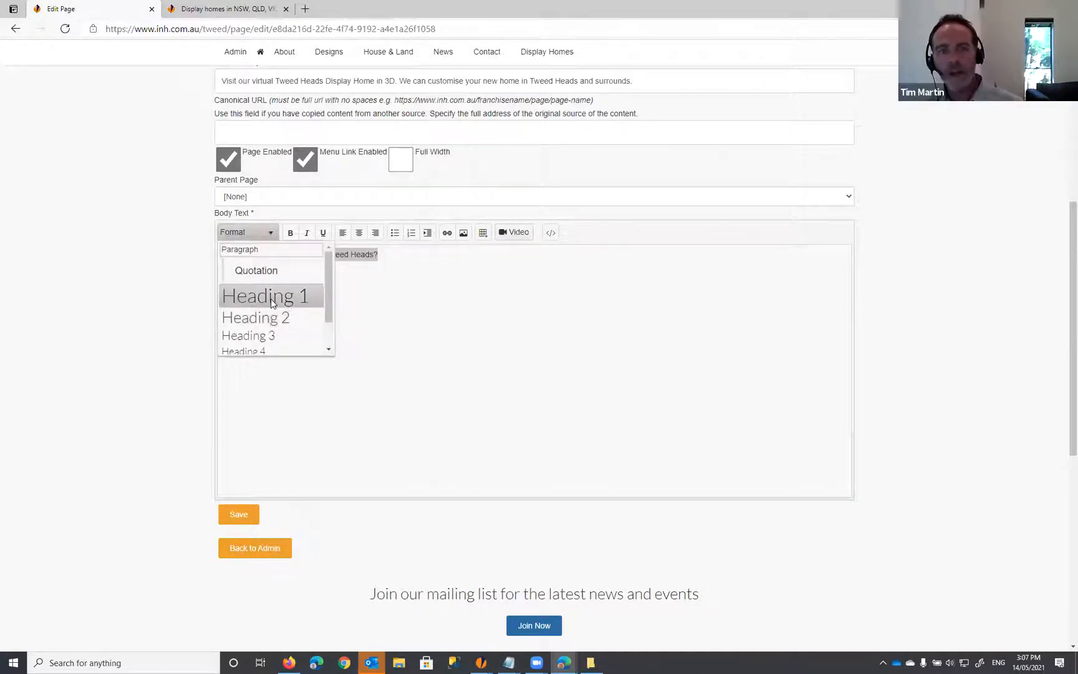
left_click(277, 316)
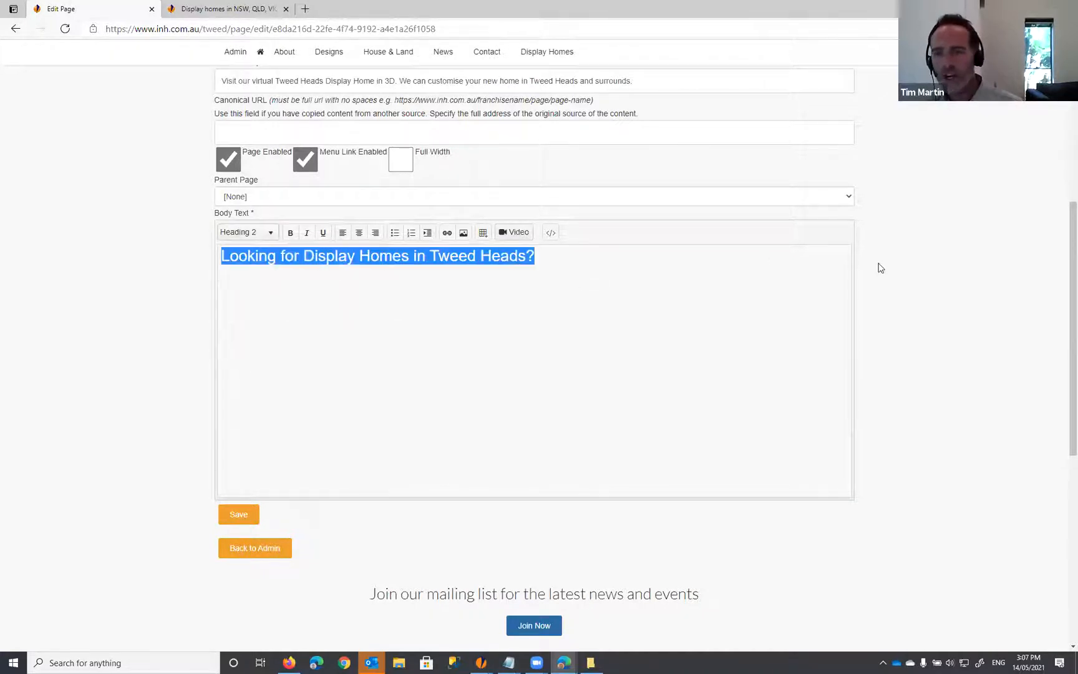
Step: Add a paragraph under the heading saying Integrity New Homes Tweed has no physical display home but offers award winning virtual ones through its national building franchise network
scroll(881, 265, "up", 1)
scroll(881, 265, "up", 2)
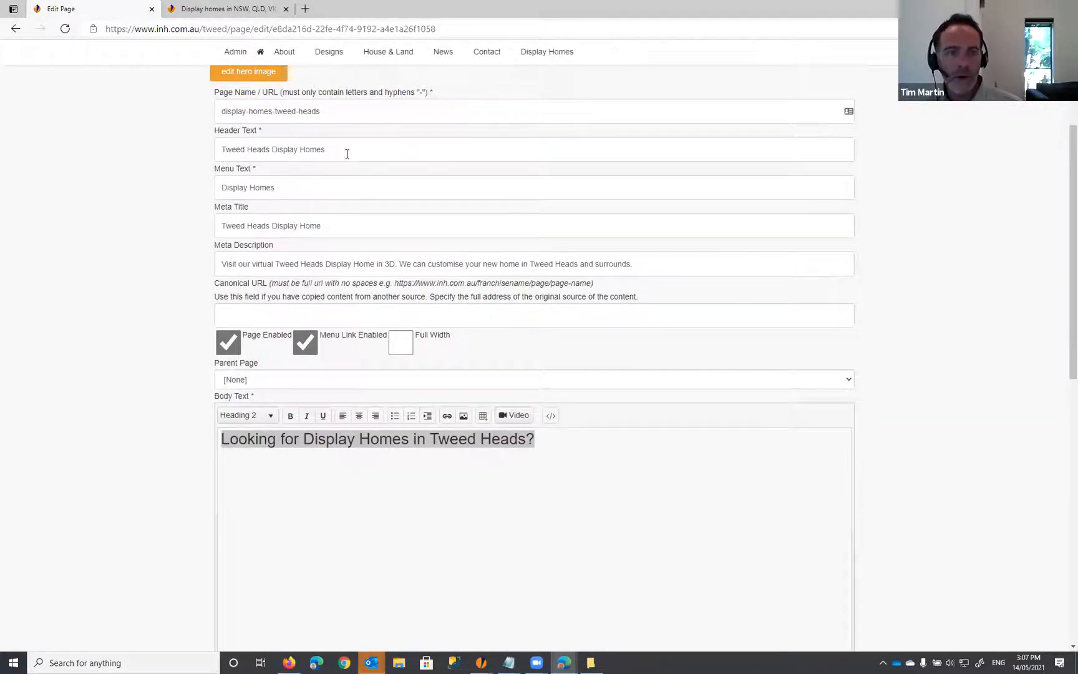
left_click_drag(348, 152, 209, 155)
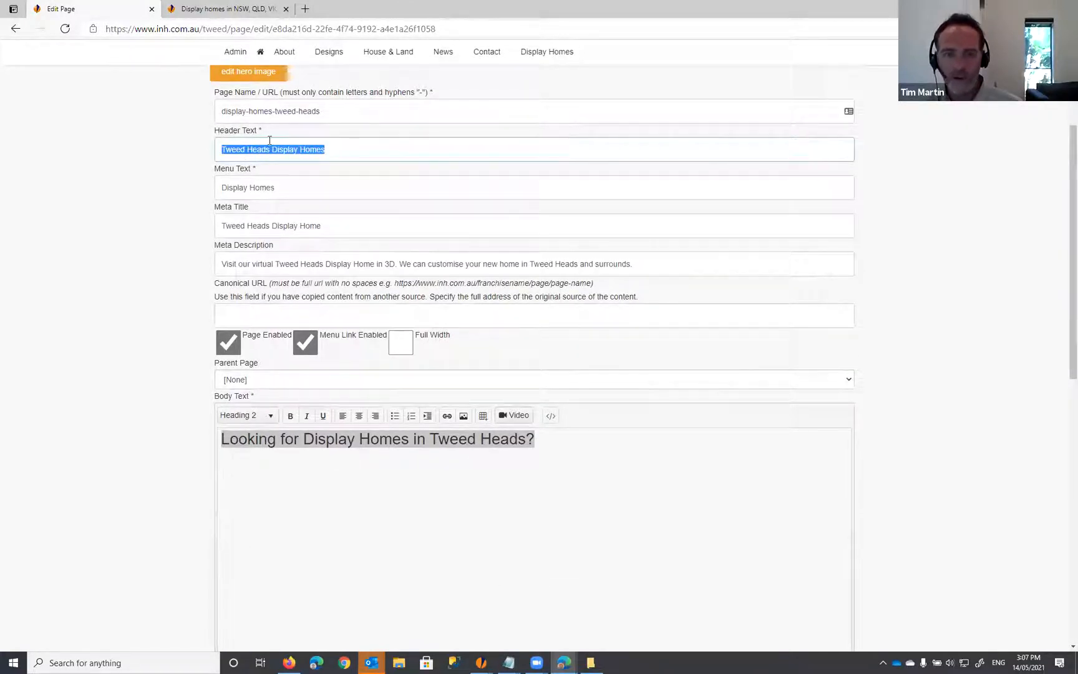
left_click(551, 439)
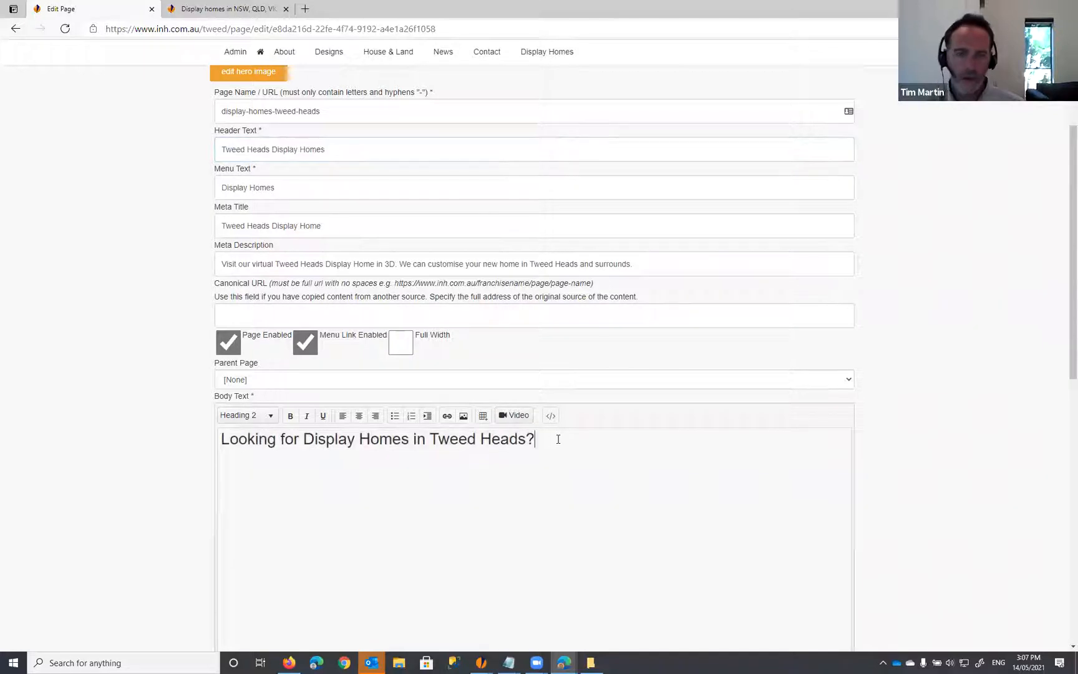
key("Return")
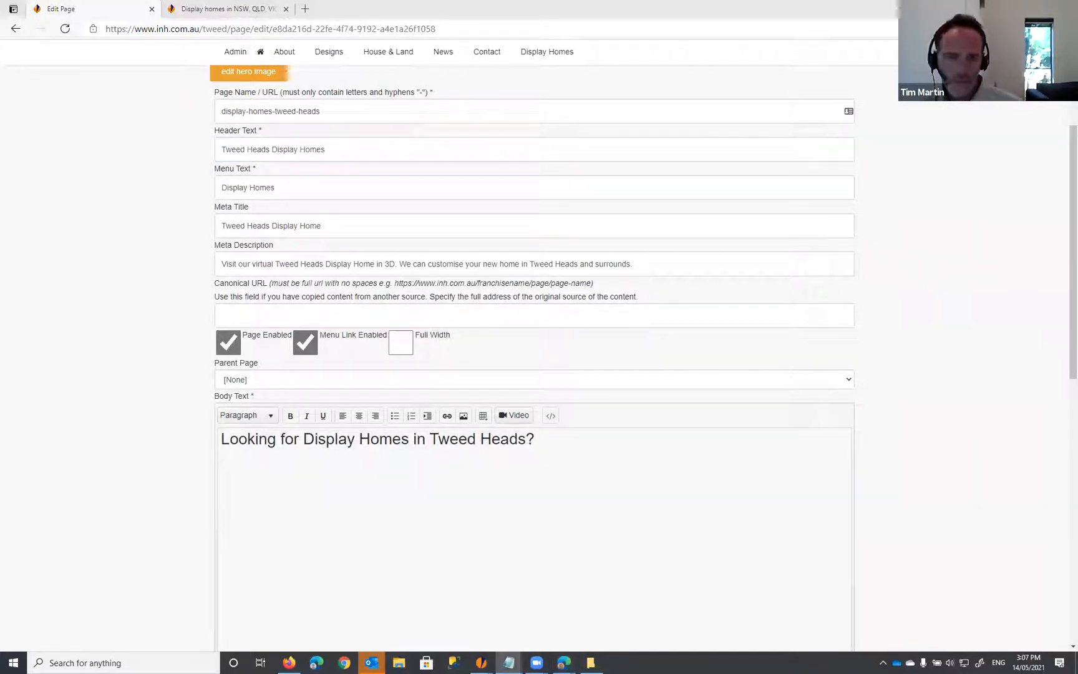
left_click(329, 469)
type("Although we don't have a physical display home in Tweed Heads, Integrity New Homes Tweed is part of a national building franchise network so we have access to many award winning virtual display homes that can be built in Tweed Heads or anywhere else in Australia.")
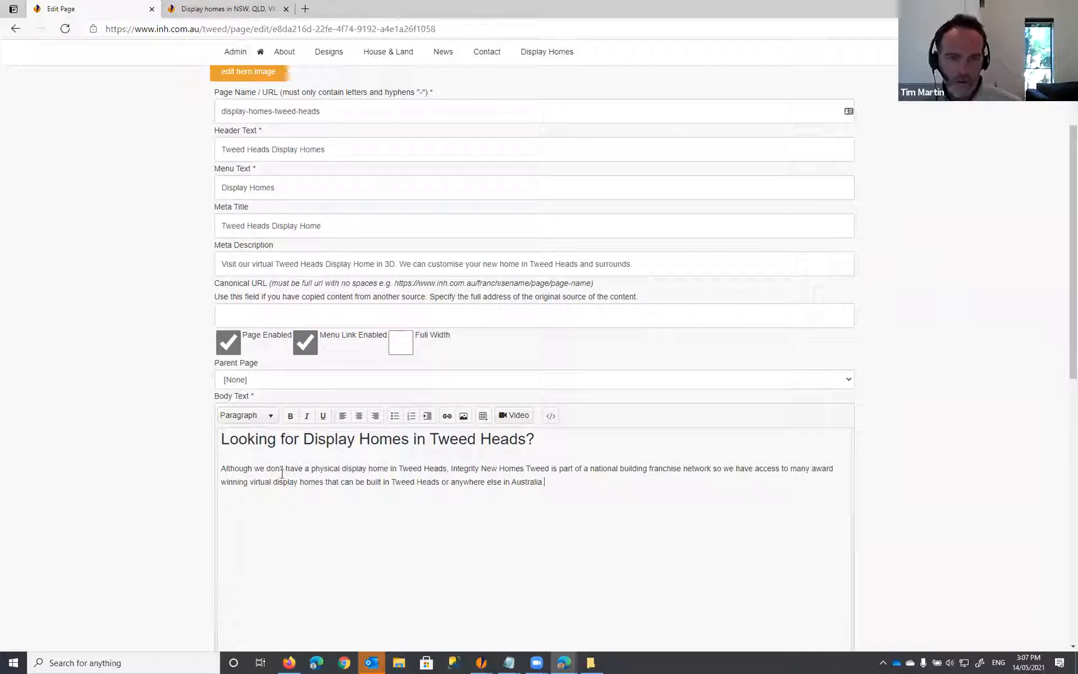
Step: Review the introductory paragraph's wording, focusing on its mentions of Tweed Heads, the building franchise network, display homes and Australia
left_click_drag(222, 469, 380, 469)
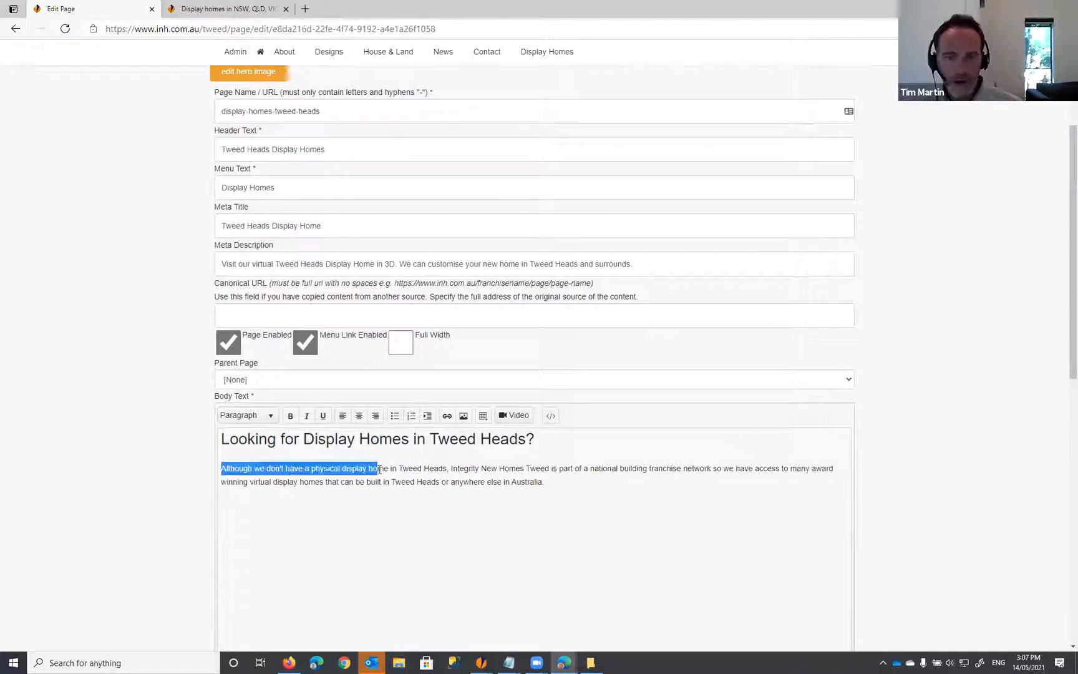
left_click(452, 468)
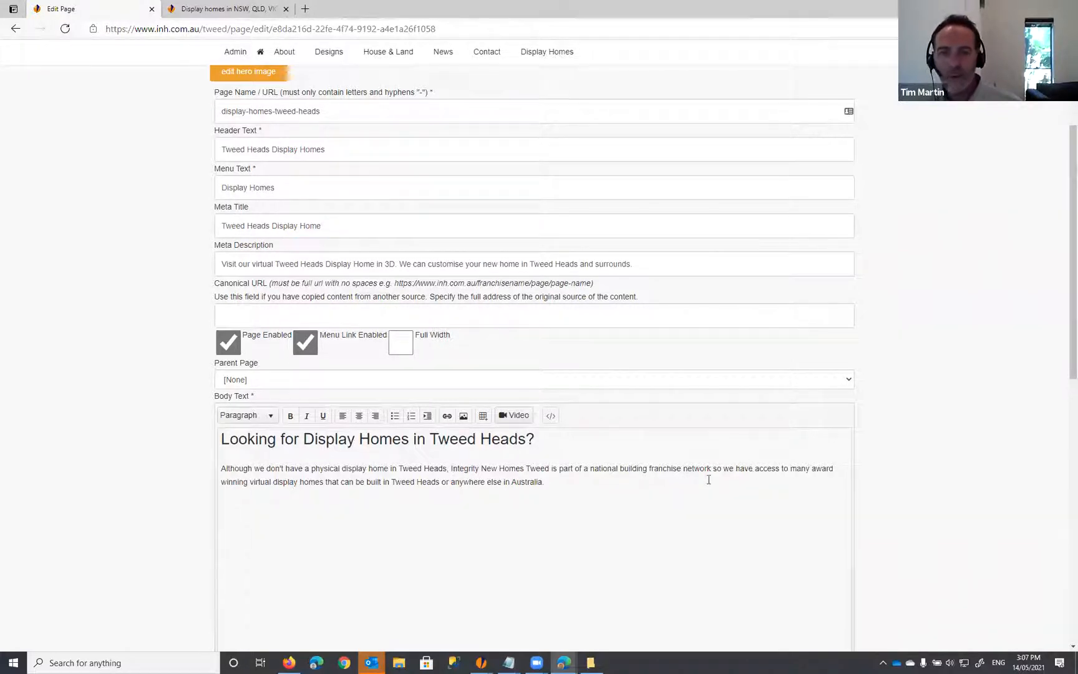
left_click(568, 480)
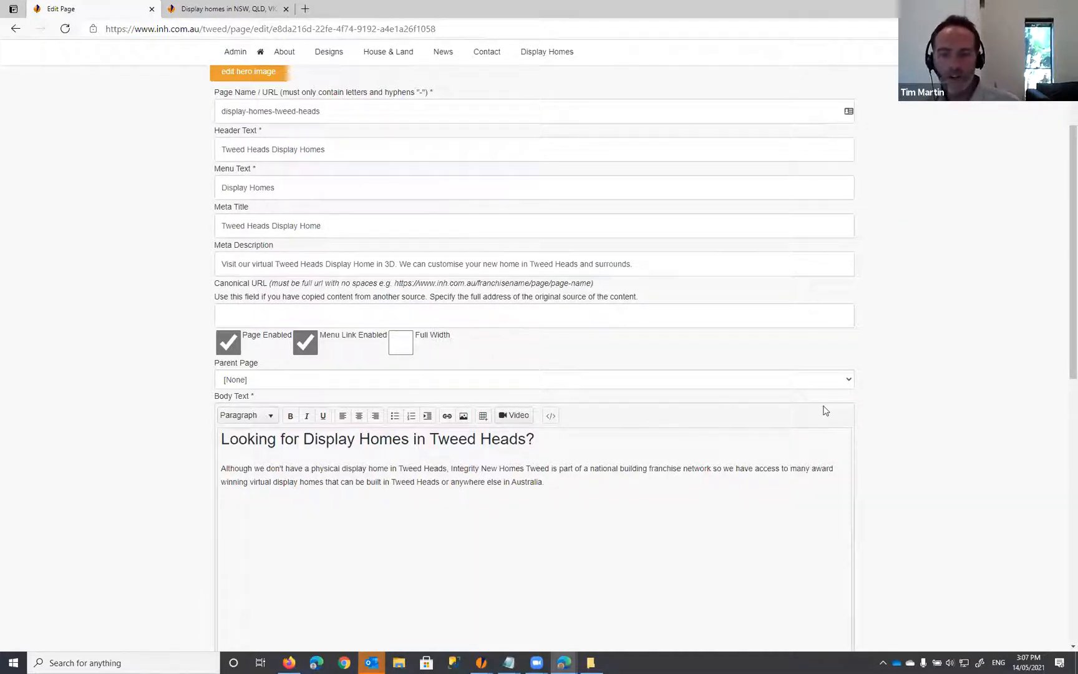
scroll(909, 421, "down", 1)
scroll(909, 422, "down", 1)
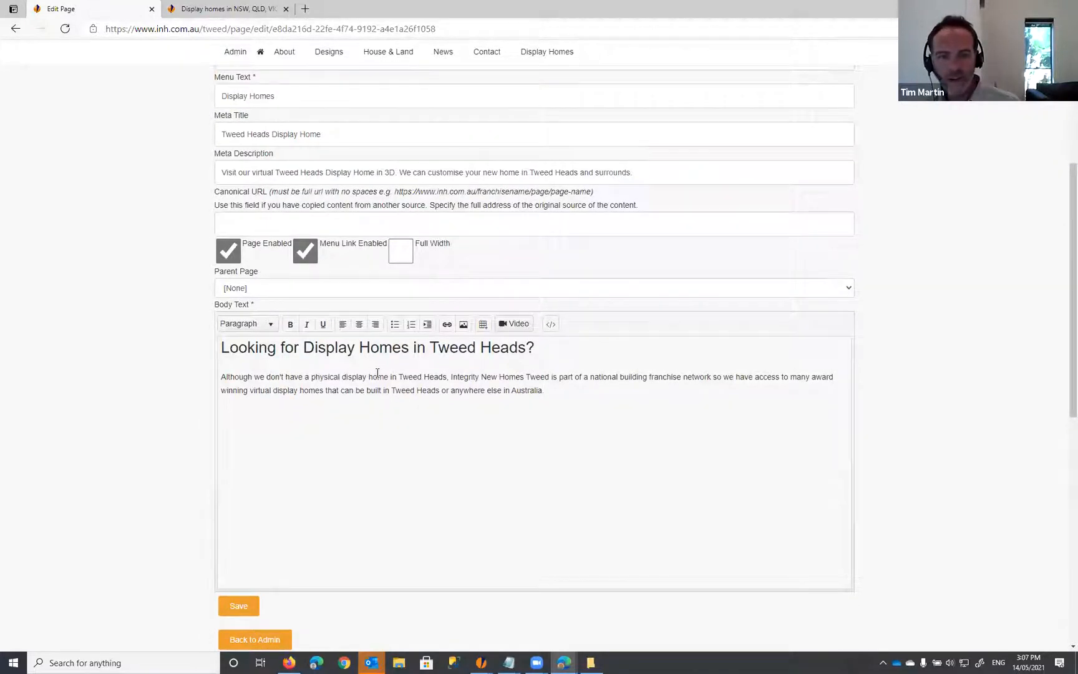
left_click_drag(402, 377, 435, 378)
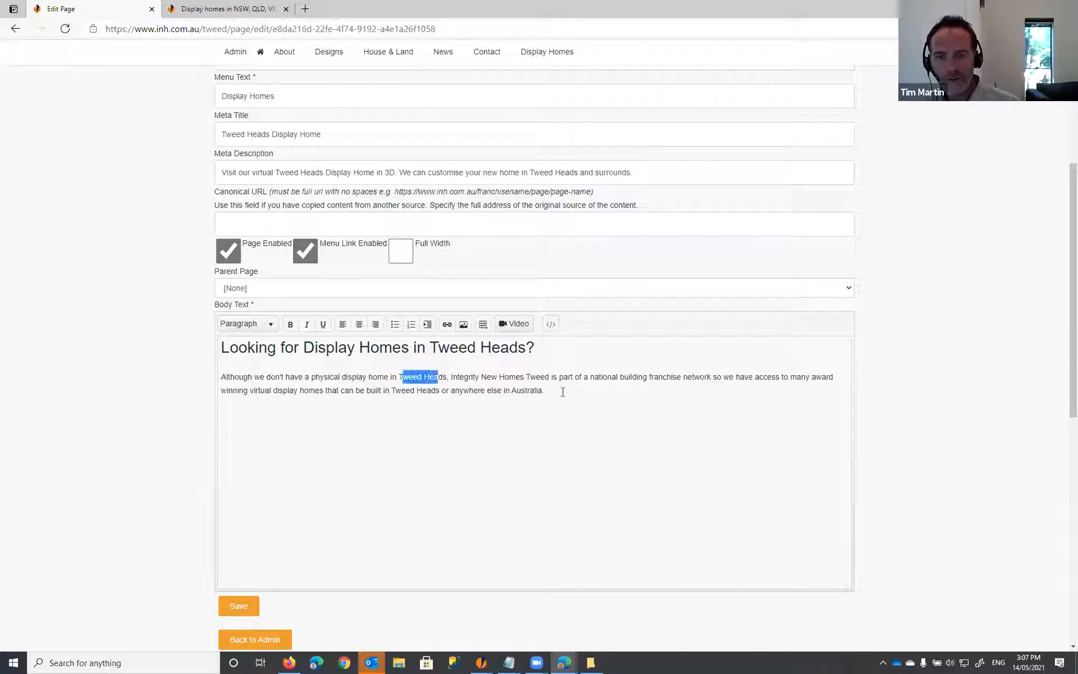
left_click_drag(624, 377, 646, 376)
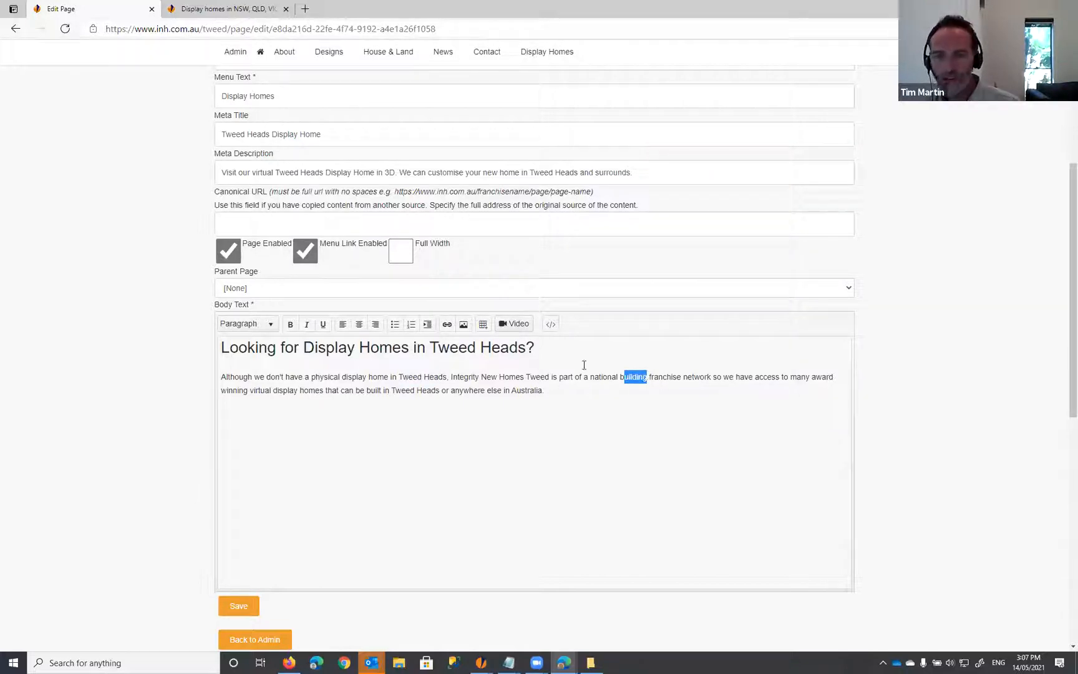
left_click_drag(277, 390, 318, 390)
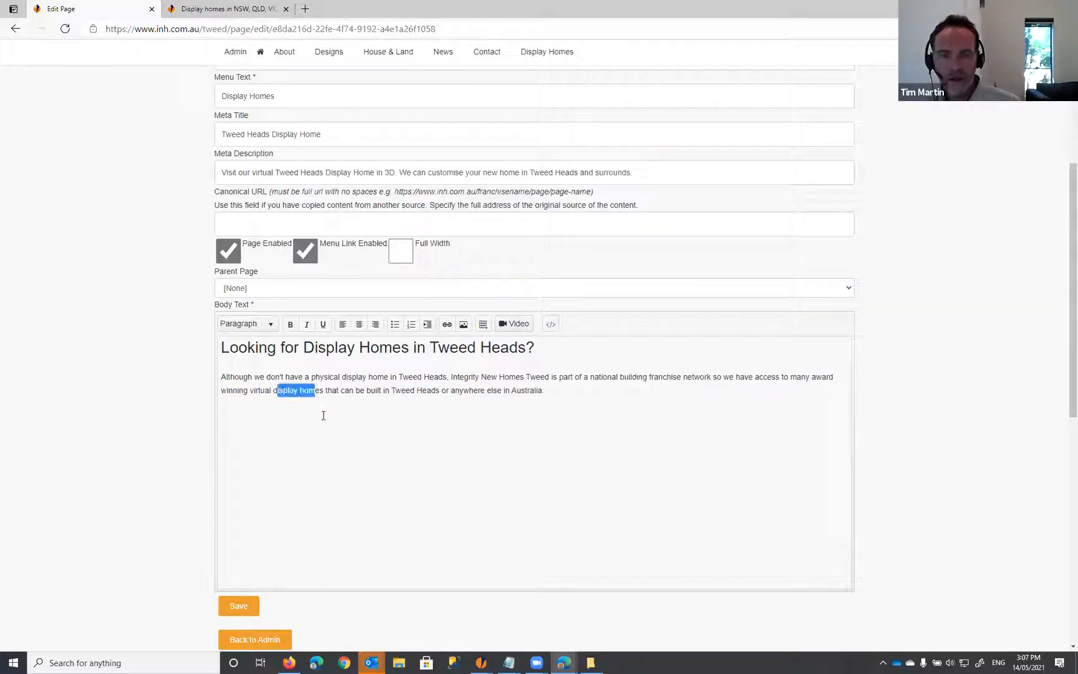
left_click(558, 391)
double_click(528, 390)
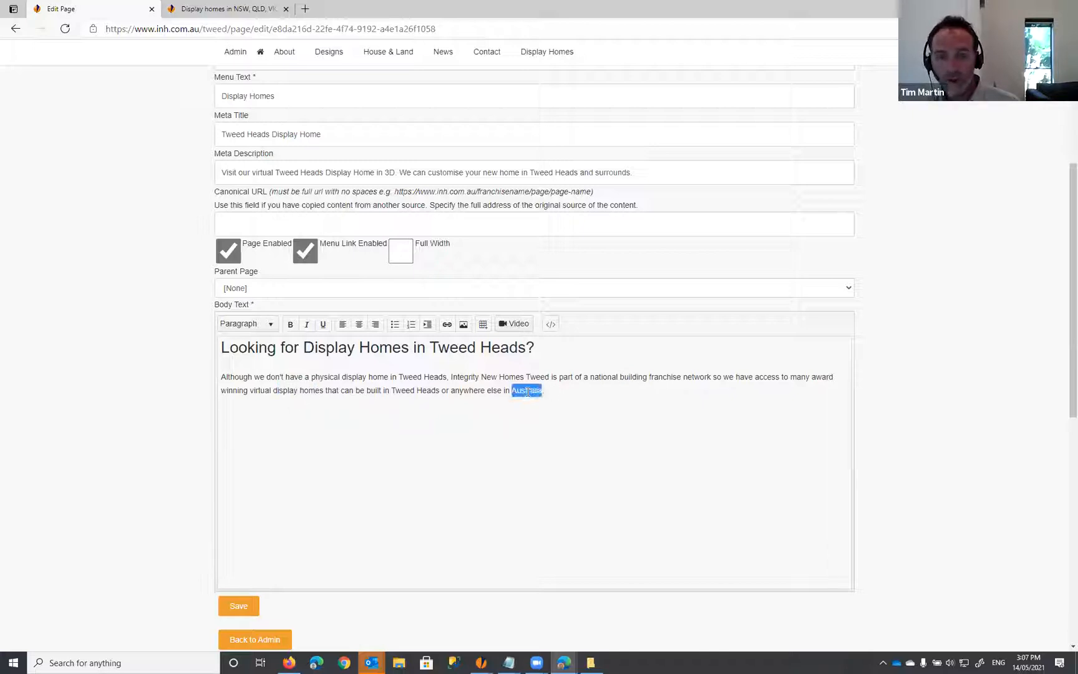
left_click(550, 390)
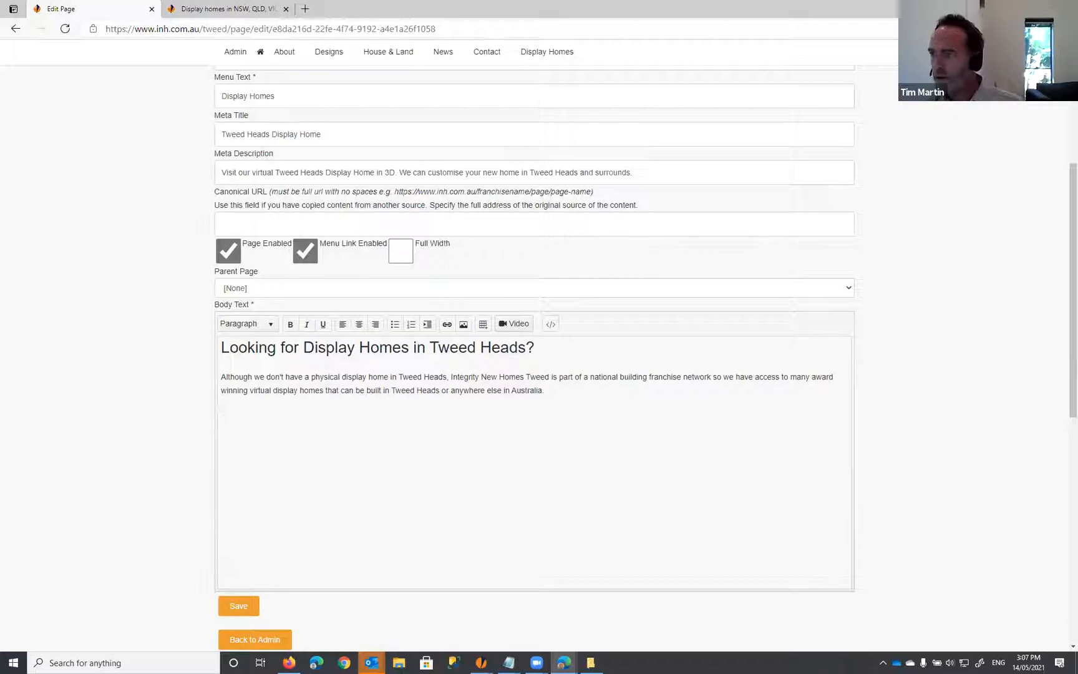
Step: Switch to the "Add Virtual 3D Display Homes" article in the Workplace Knowledge Library and look through the listed homes' tour links and embed codes
key("alt+Tab")
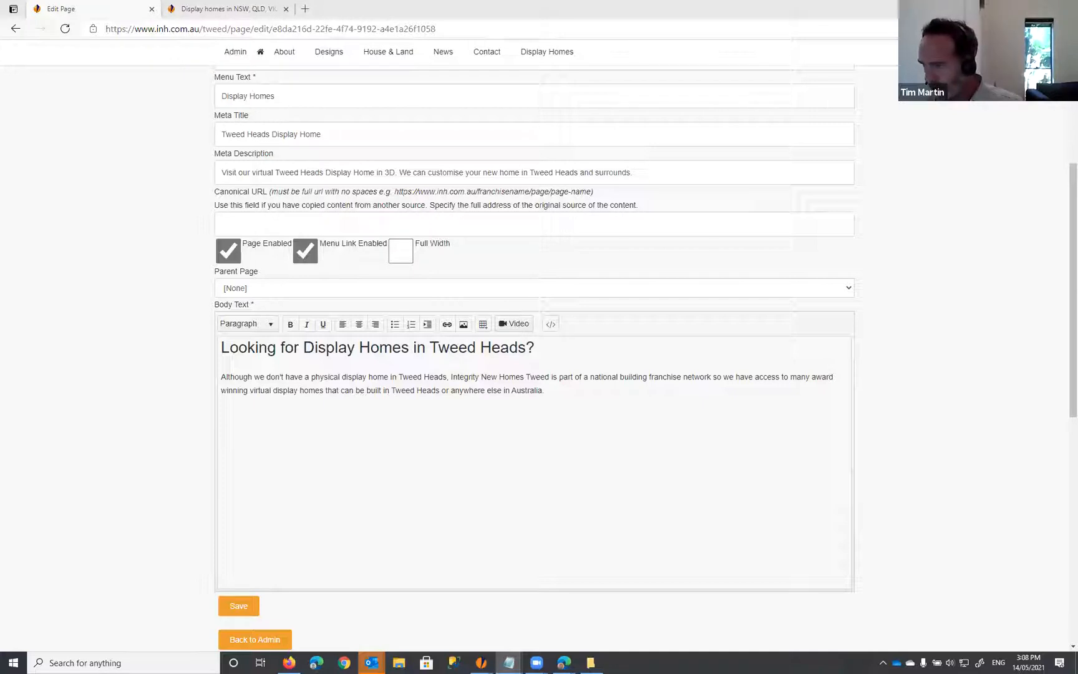
key("alt+Tab")
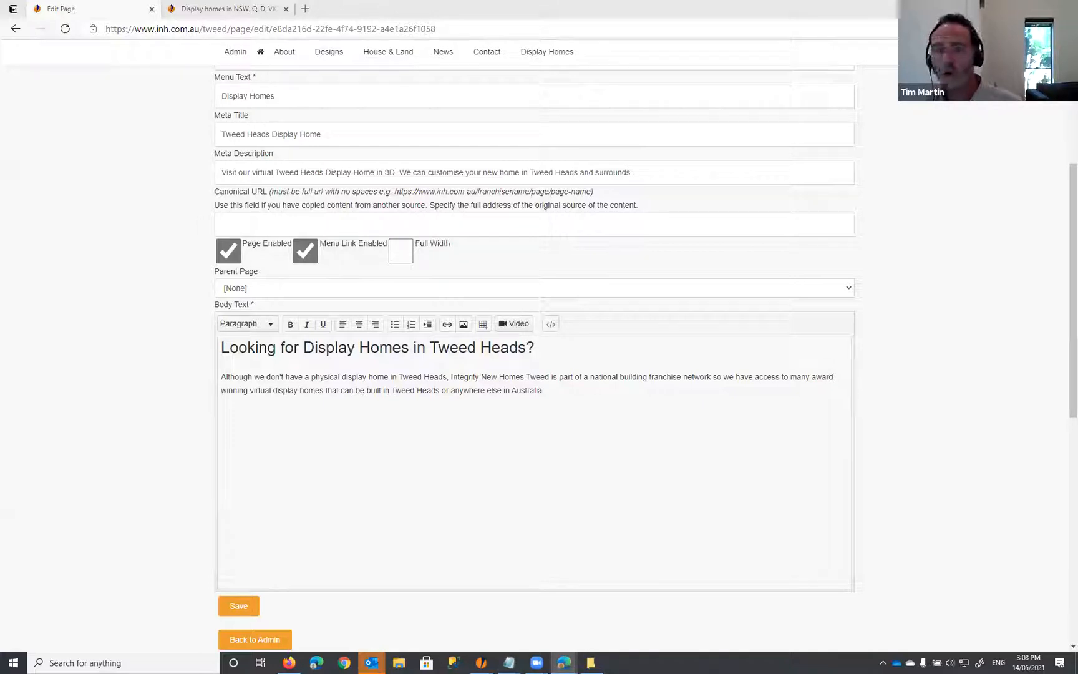
key("alt+Tab")
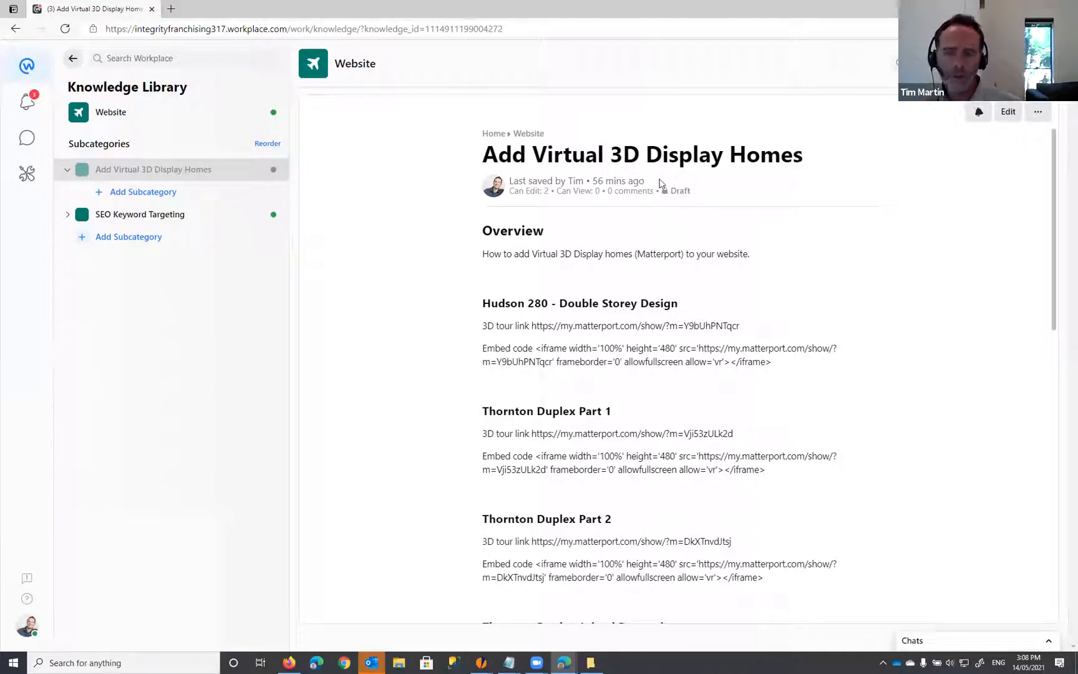
scroll(603, 196, "down", 1)
scroll(604, 196, "down", 6)
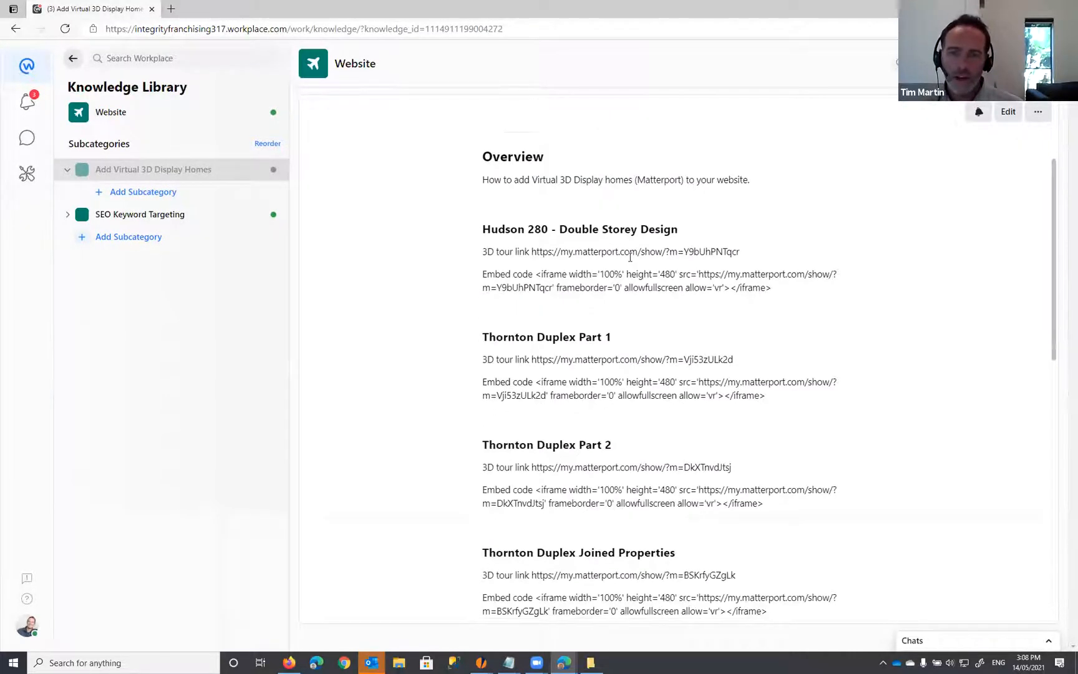
scroll(627, 255, "down", 3)
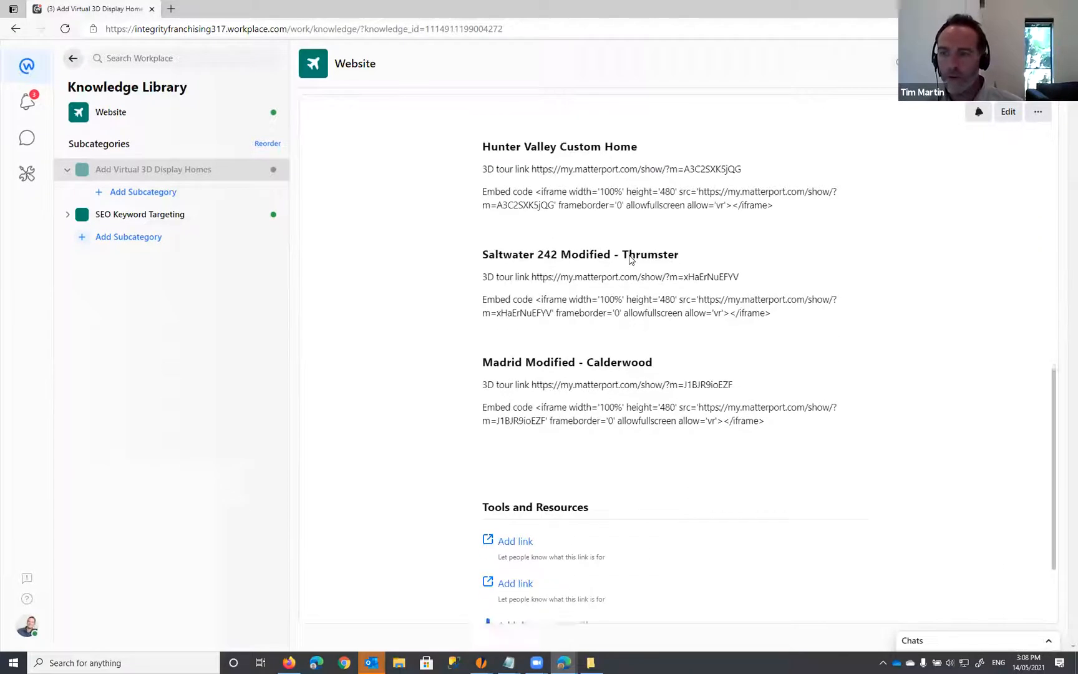
scroll(634, 249, "up", 4)
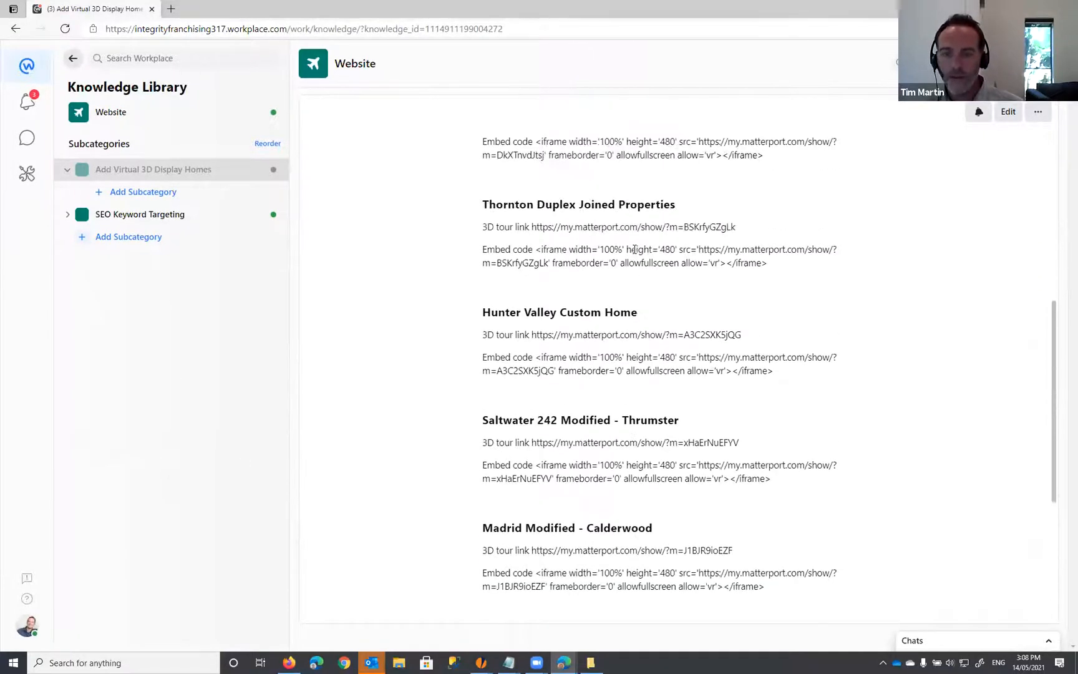
scroll(634, 249, "down", 2)
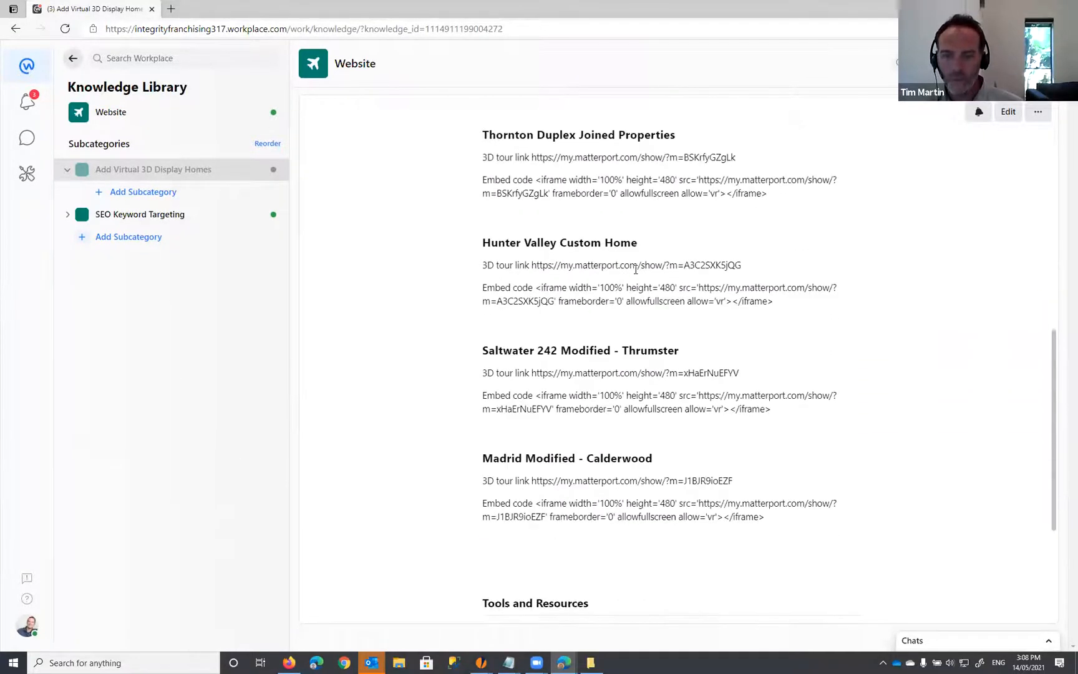
Step: Compare the 3D tour link and embed code entries, and copy the full iframe embed code for Madrid Modified - Calderwood
left_click_drag(483, 368, 750, 369)
left_click(539, 368)
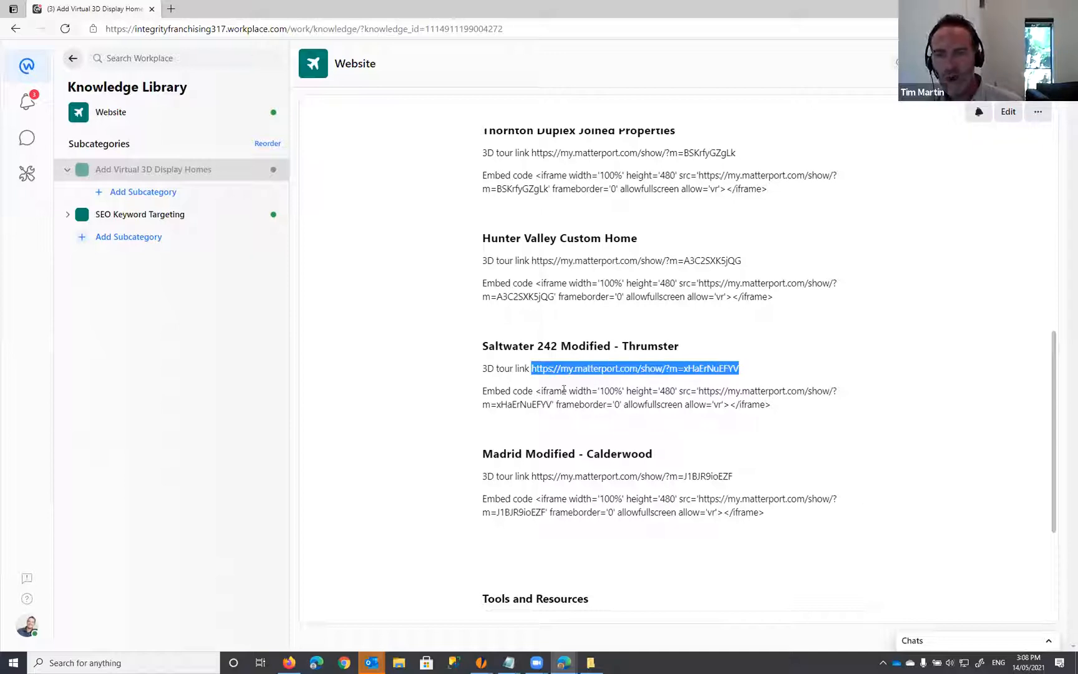
left_click_drag(487, 392, 532, 392)
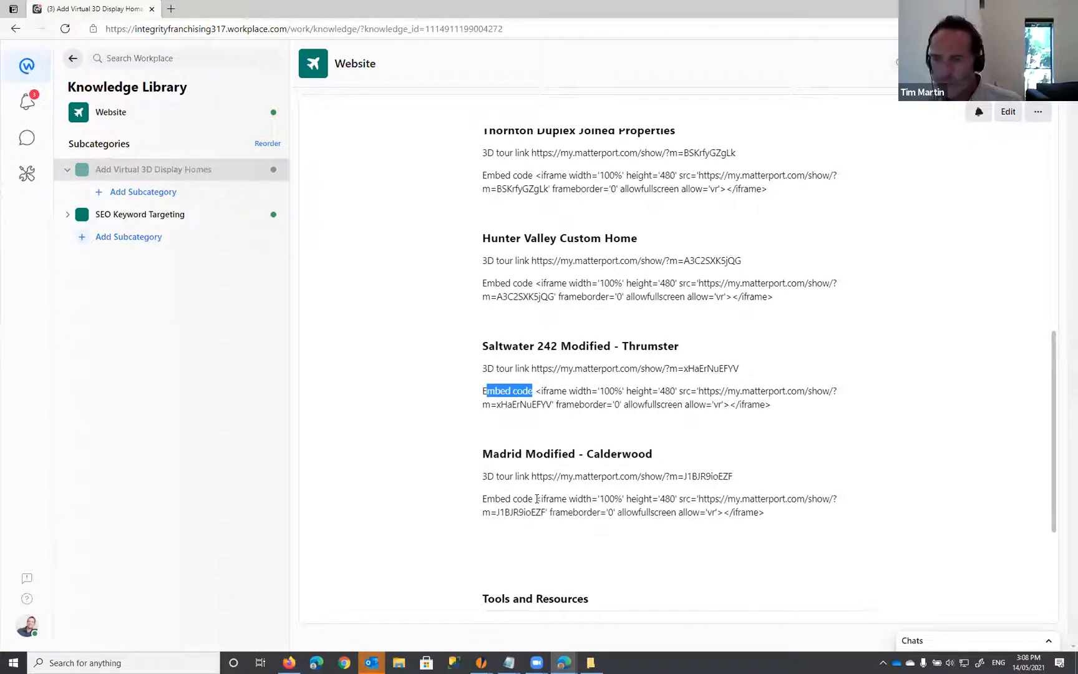
left_click_drag(536, 499, 765, 513)
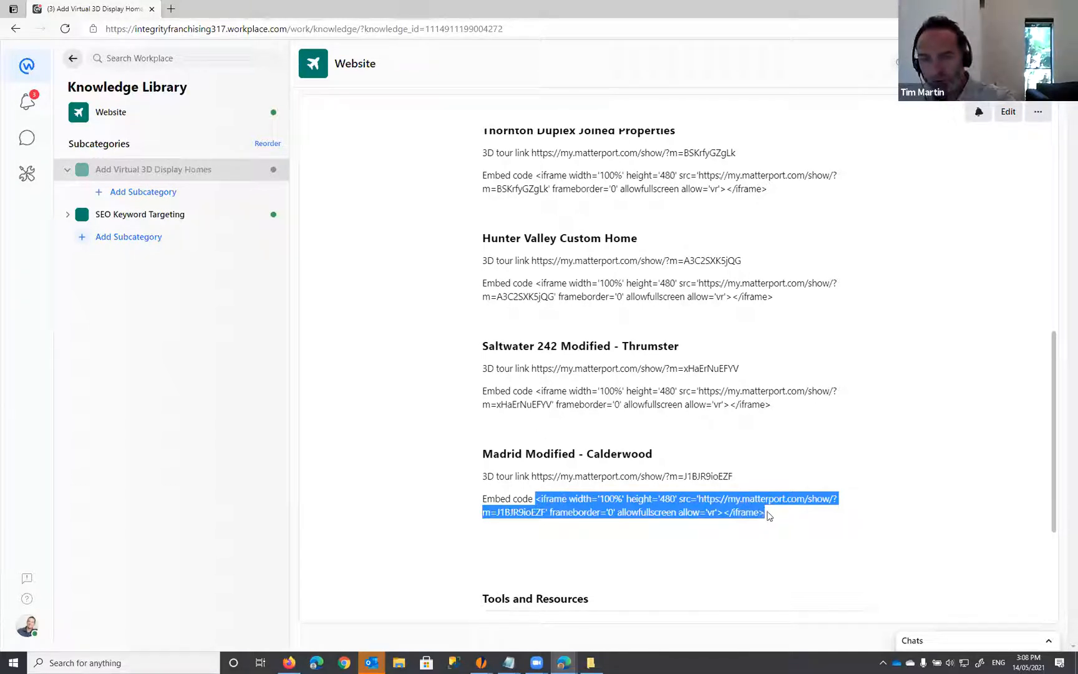
left_click_drag(773, 515, 537, 499)
key("ctrl+c")
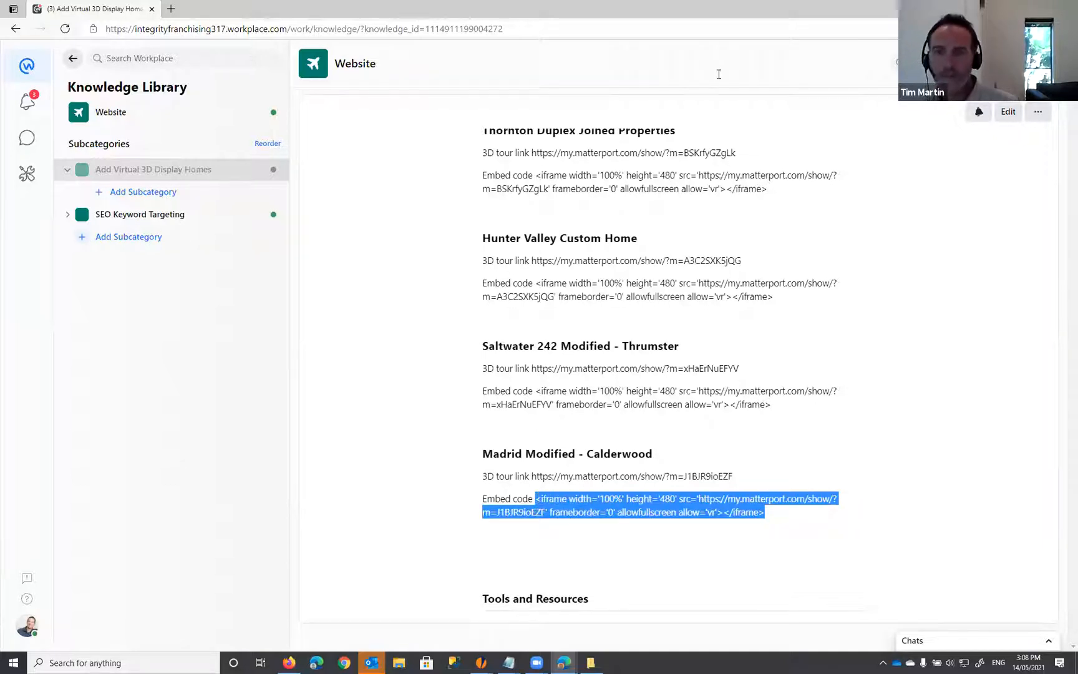
Step: Return to the page editor, add the copied Madrid iframe embed code after the introductory paragraph in the body HTML, and check the embedded tour
key("alt+Tab")
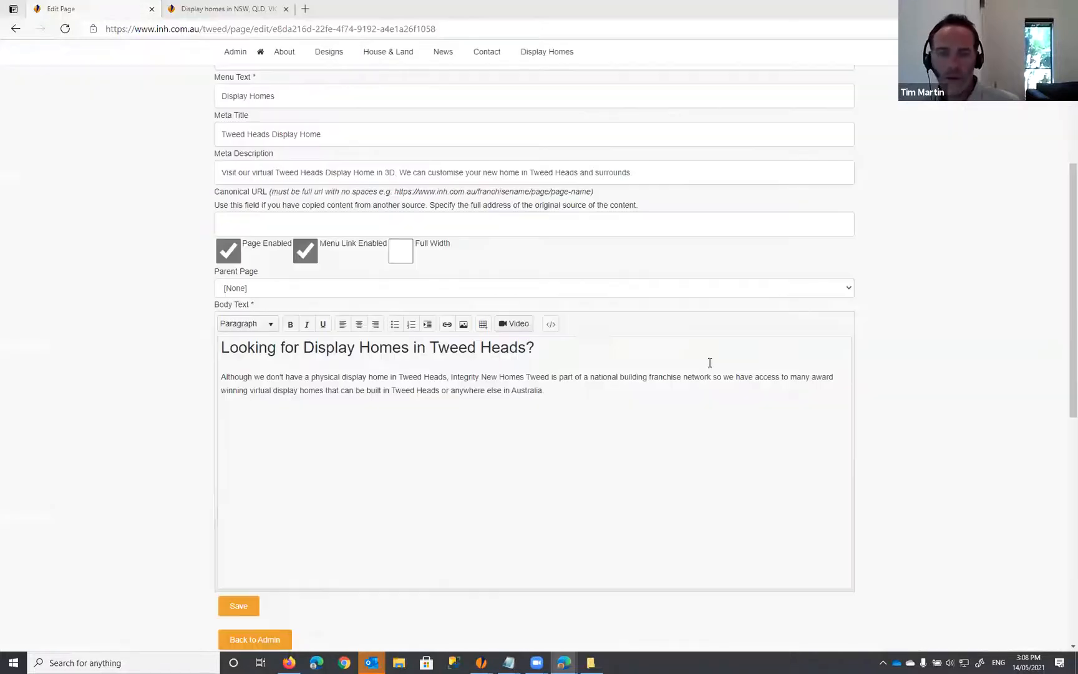
left_click(580, 414)
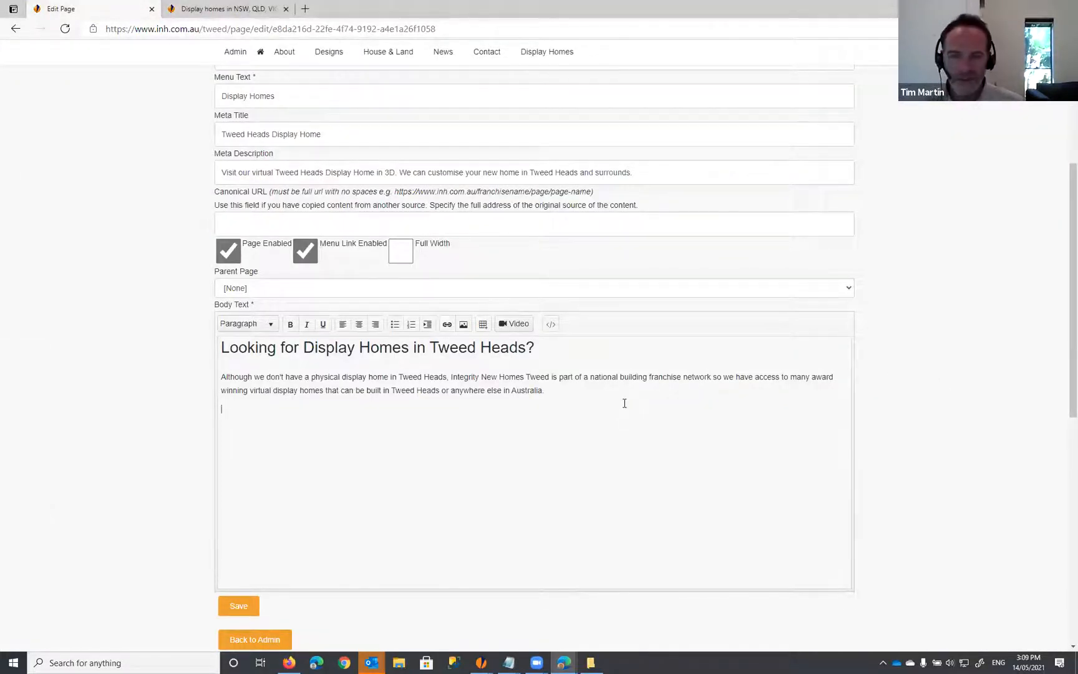
left_click(551, 324)
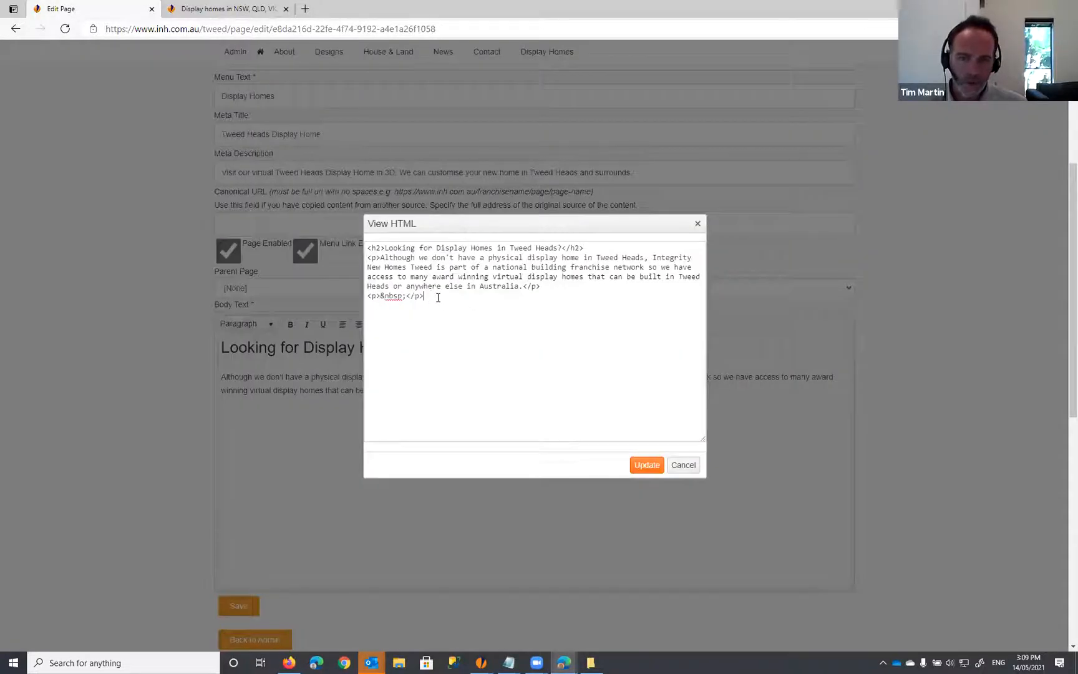
left_click(438, 297)
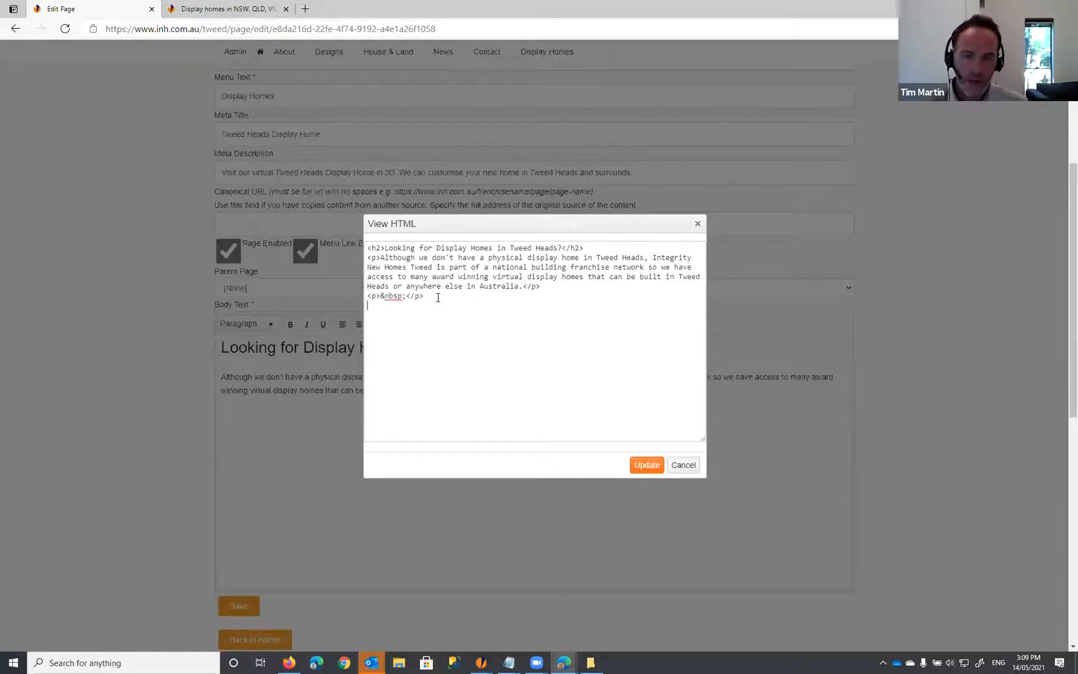
key("ctrl+v")
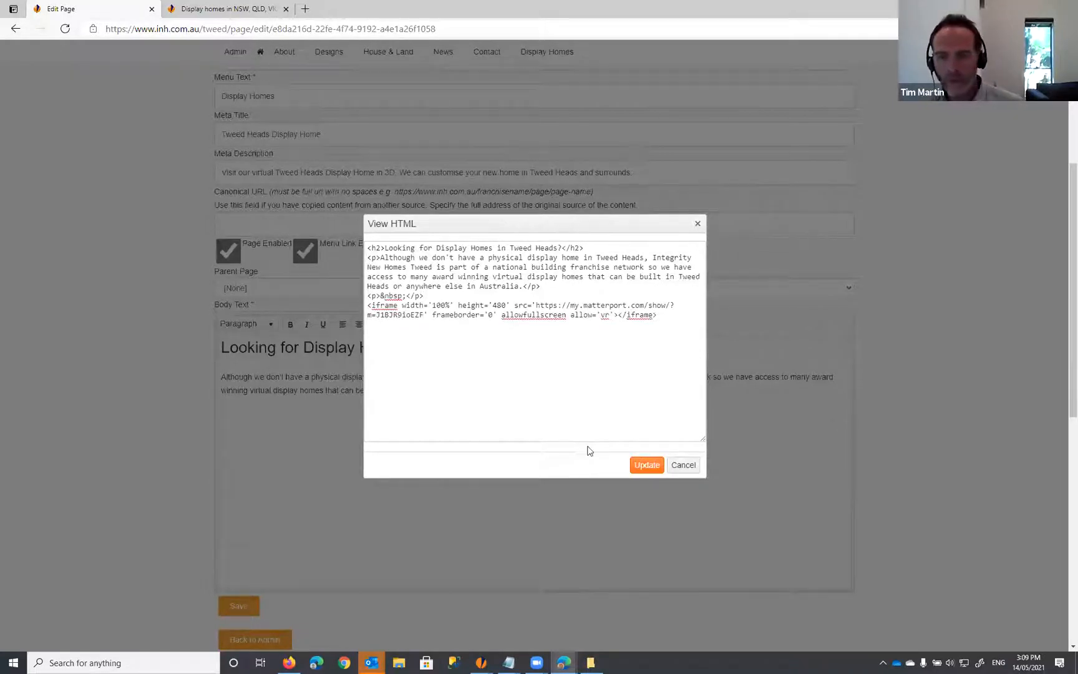
left_click(645, 465)
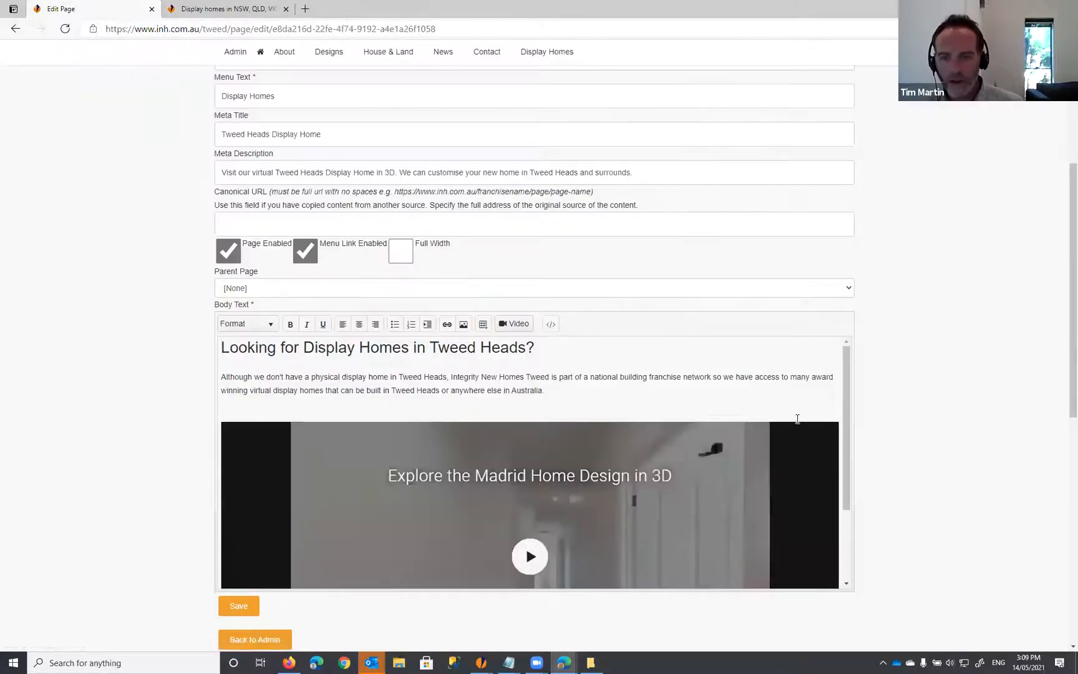
left_click_drag(845, 389, 846, 446)
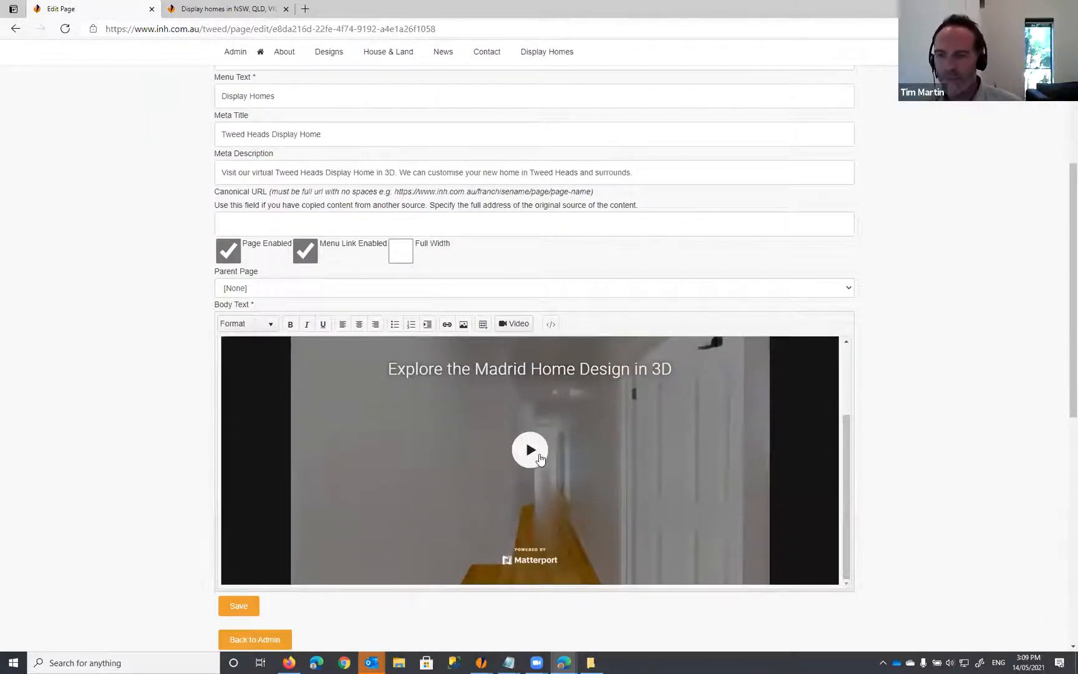
left_click_drag(847, 438, 837, 541)
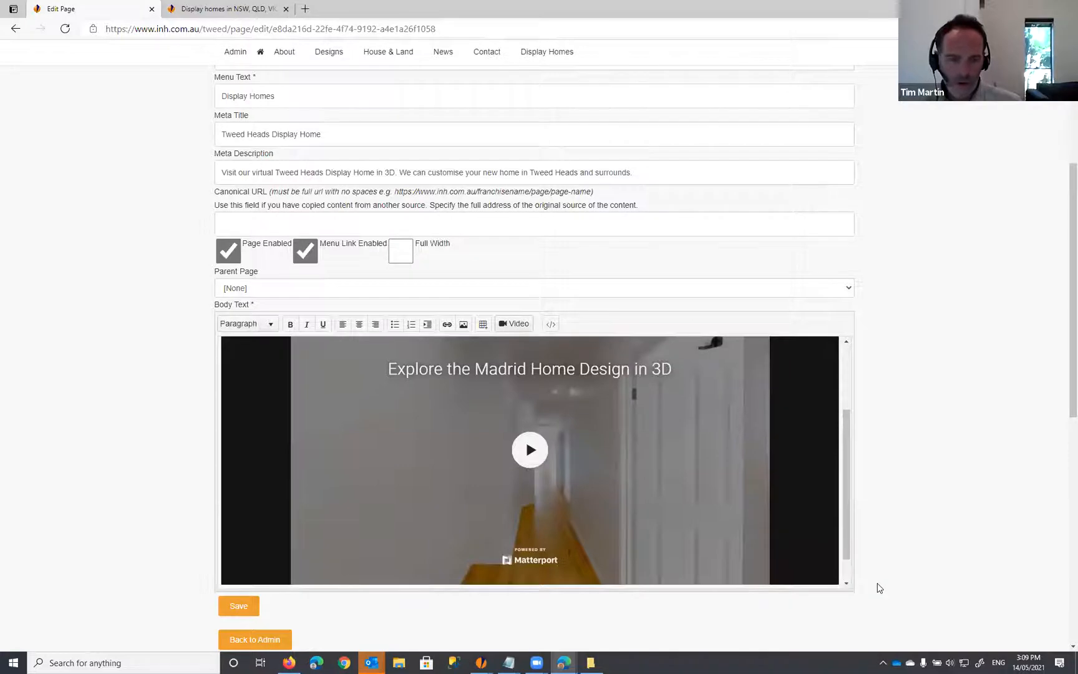
scroll(879, 496, "down", 3)
scroll(826, 337, "down", 1)
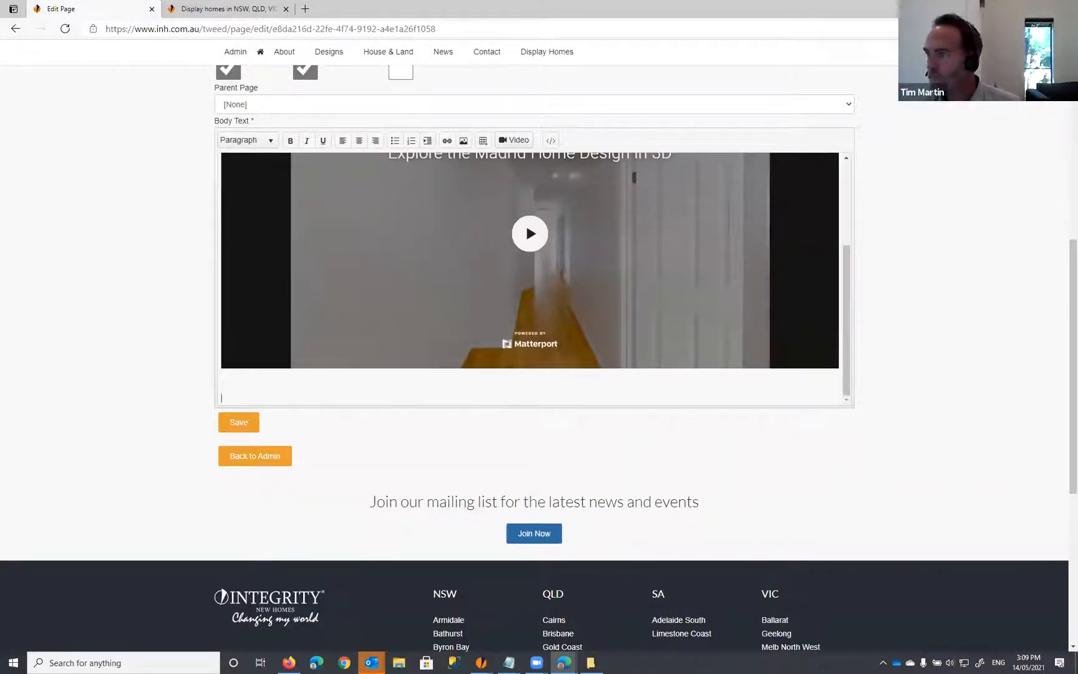
Step: Insert the prepared "Modified Madrid Display Home" title and Madrid 160 description between the introductory paragraph and the 3D tour, preceded by a blank line
key("alt+Tab")
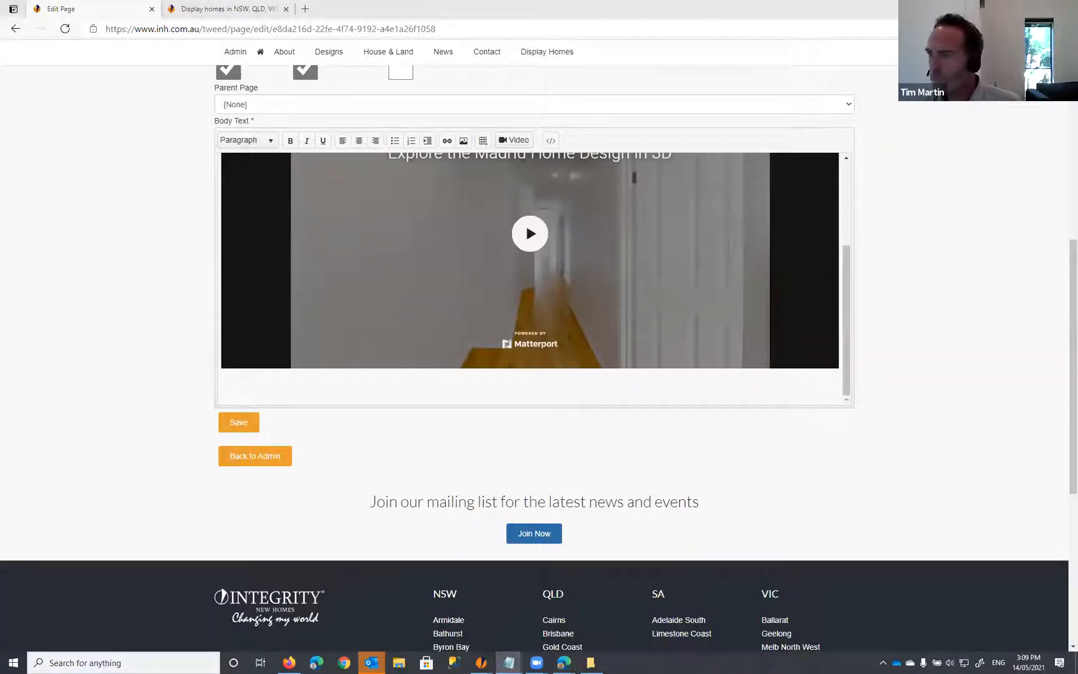
scroll(763, 194, "up", 4)
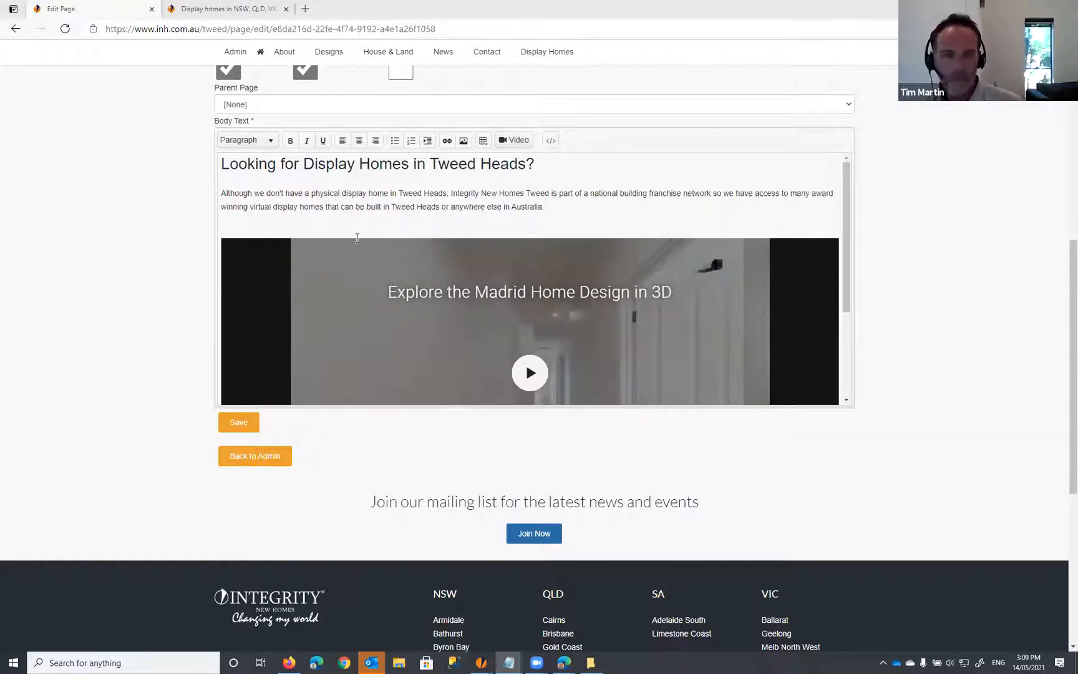
left_click(344, 219)
type("Modified Madrid Display Home  The Madrid 160 is the perfect compact design for narrow blocks in Tweed Heads. The single-storey Madrid series provides a functional three-Bedroom design with a single Garage.  The Madrid 160 shown in 3D below has been modified to suit a steep block. So if you have a narrow steep site this virtual display home is for you.  Bed 1 has an Ensuite and Walk-In-Robe (WIR) while Bed 2 and Bed 3 are located directly opposite the Bathroom and Laundry. The Kitchen, Meals and Dining are all open and located to the rear with direct access via sliding glass doors to the covered Alfresco.")
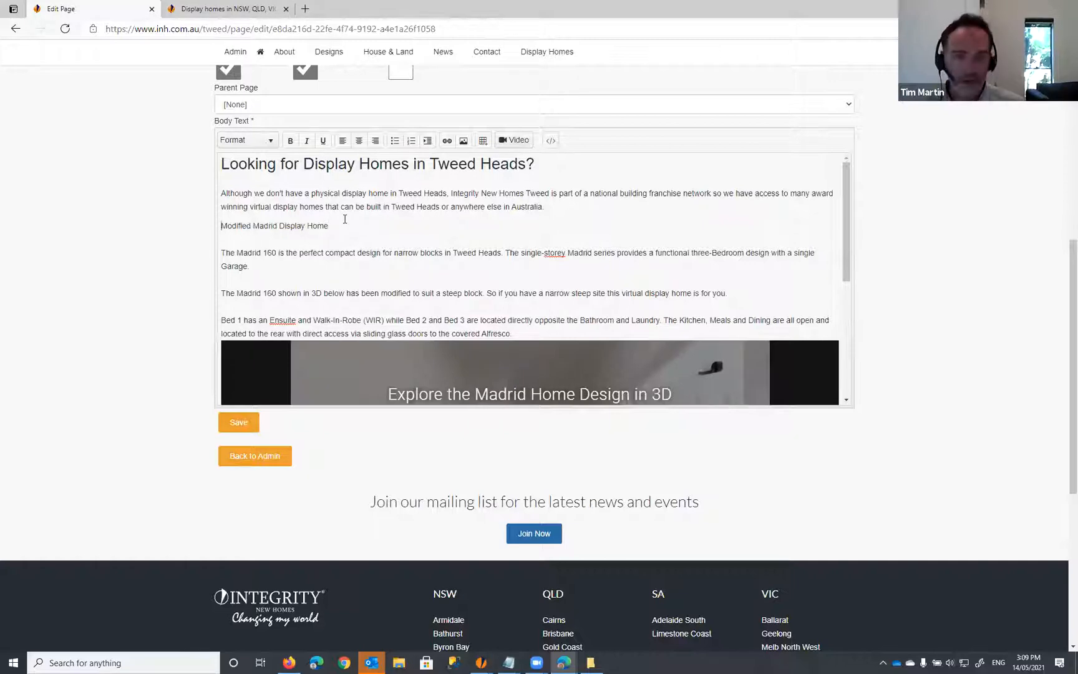
key("Return")
key("shift+End")
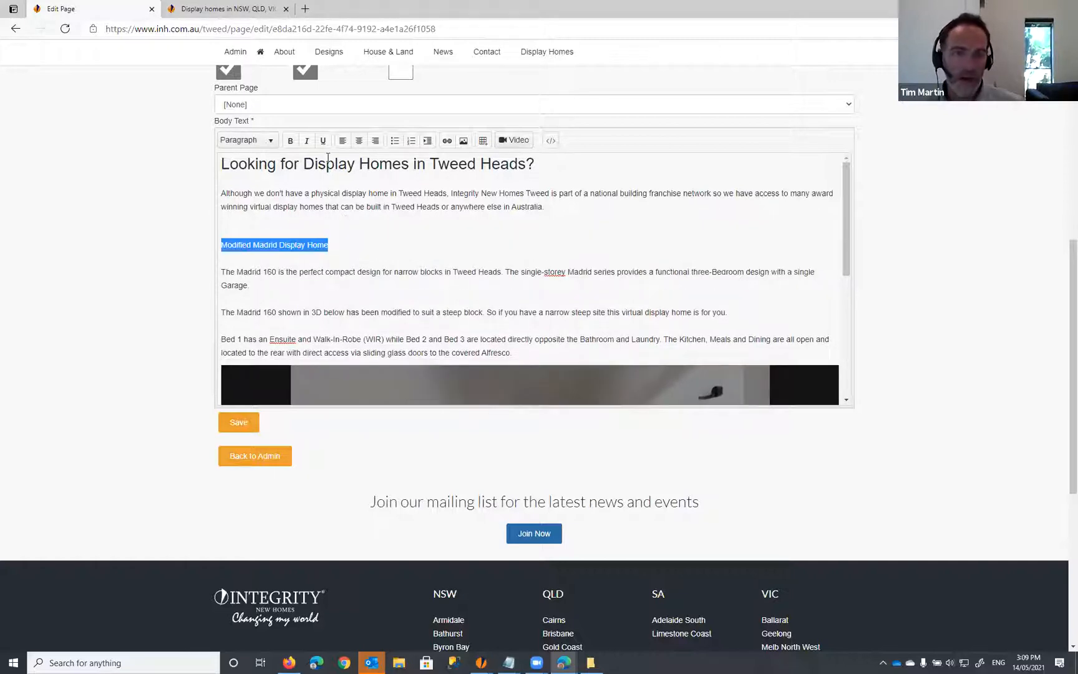
left_click(265, 141)
left_click(287, 229)
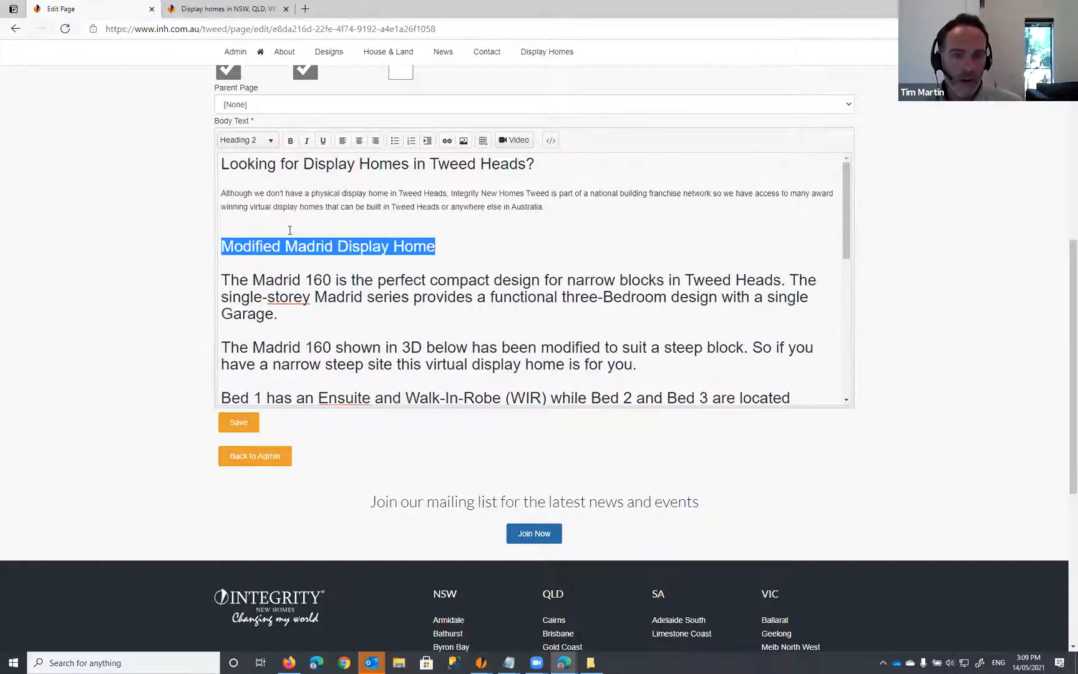
key("ctrl+z")
Step: Split the "Modified Madrid Display Home" line from the description into its own paragraph and format it as Heading 2
left_click(338, 244)
key("Delete")
key("Delete")
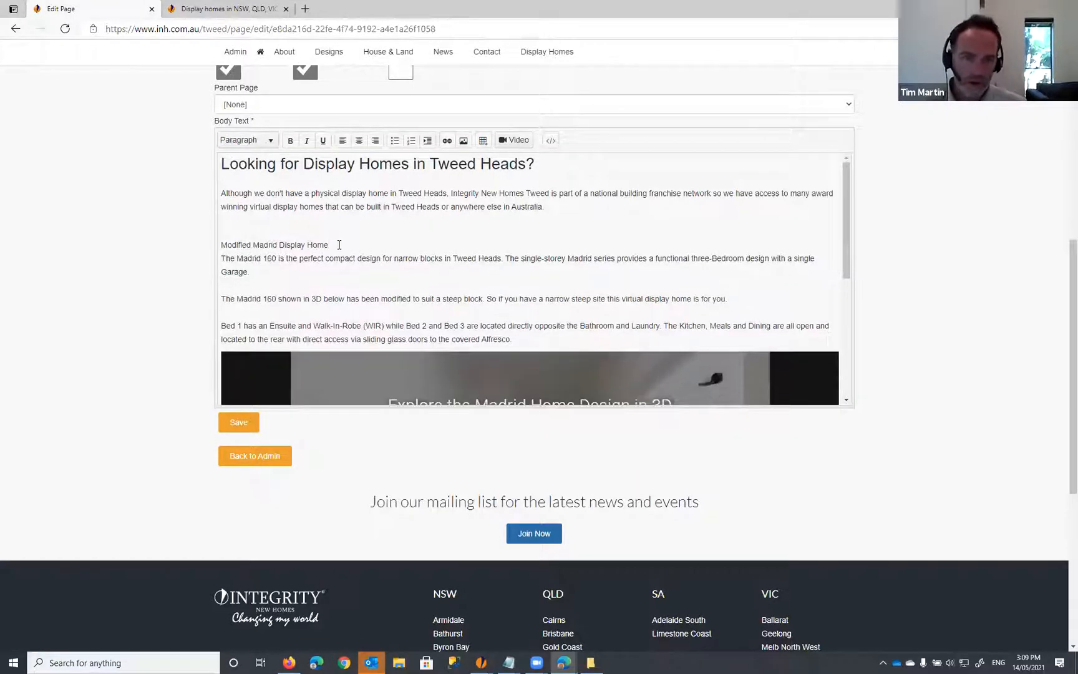
key("Return")
left_click_drag(329, 245, 219, 246)
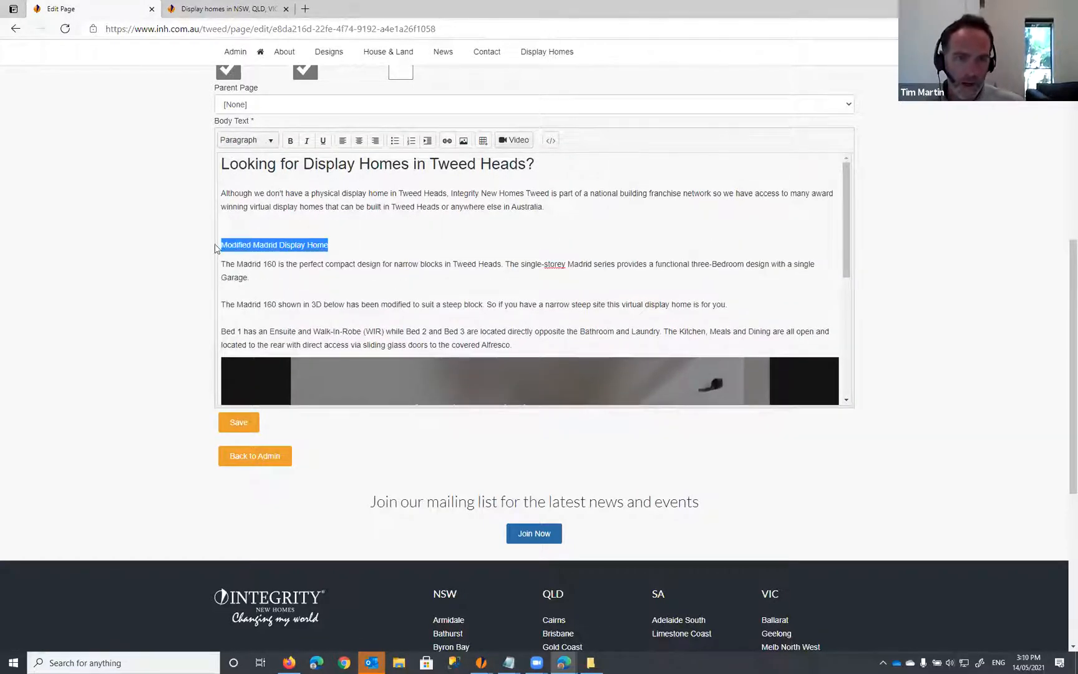
left_click(256, 140)
left_click(272, 225)
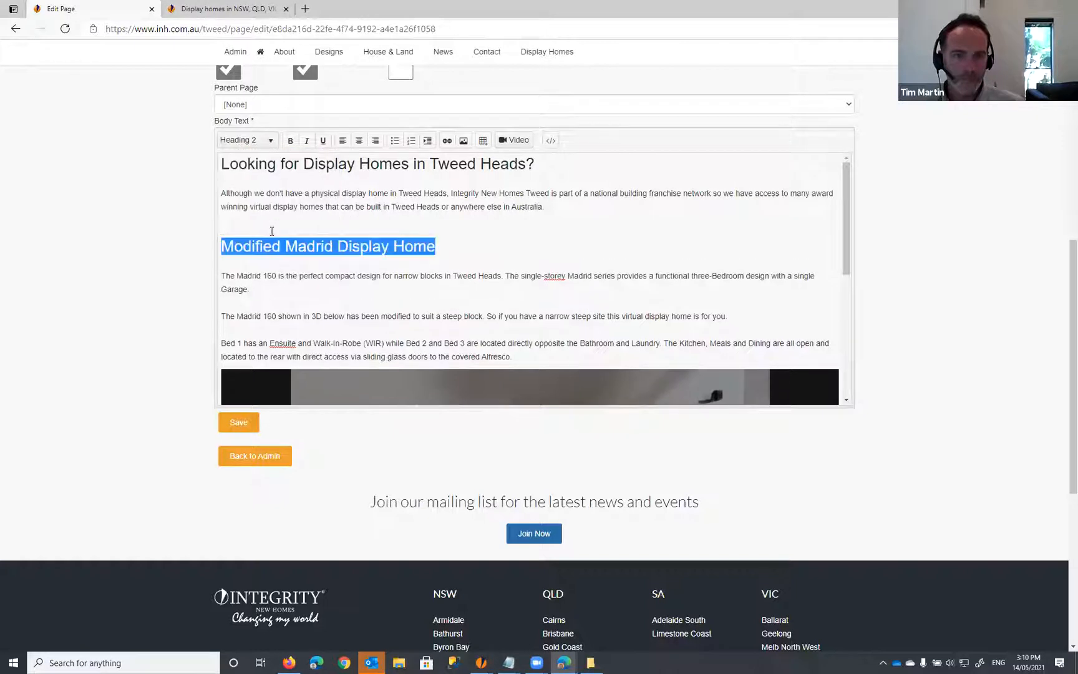
Step: Replace the blank line breaks in the Madrid 160 description with proper paragraph breaks, making three separate paragraphs
left_click(304, 288)
key("Delete")
key("Delete")
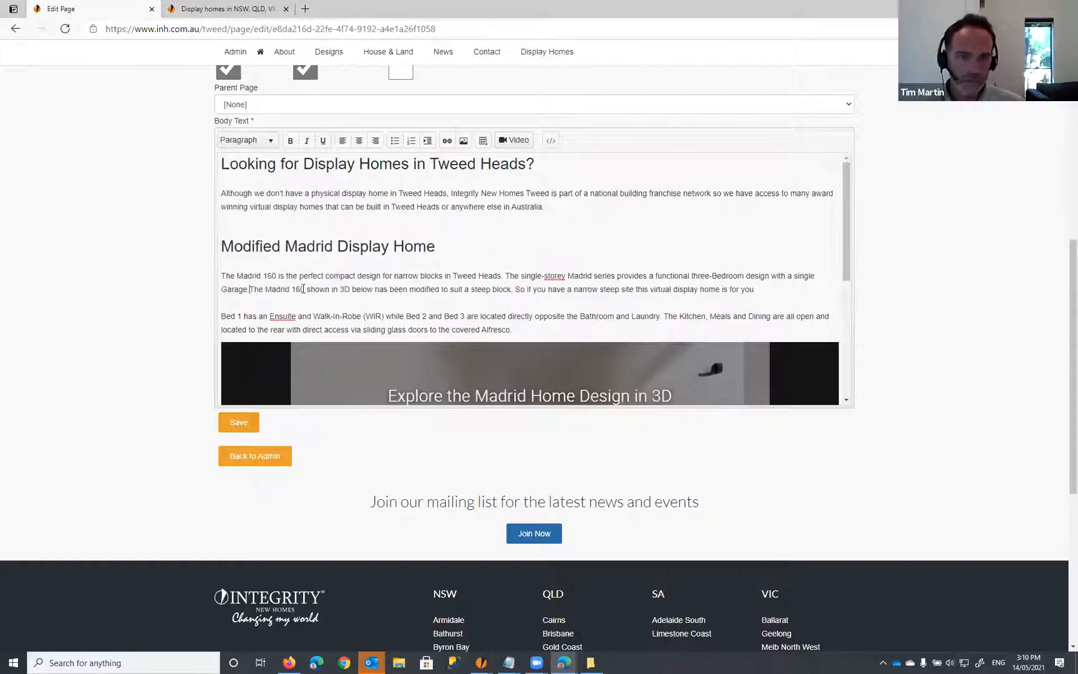
key("Return")
key("BackSpace")
key("Delete")
key("Return")
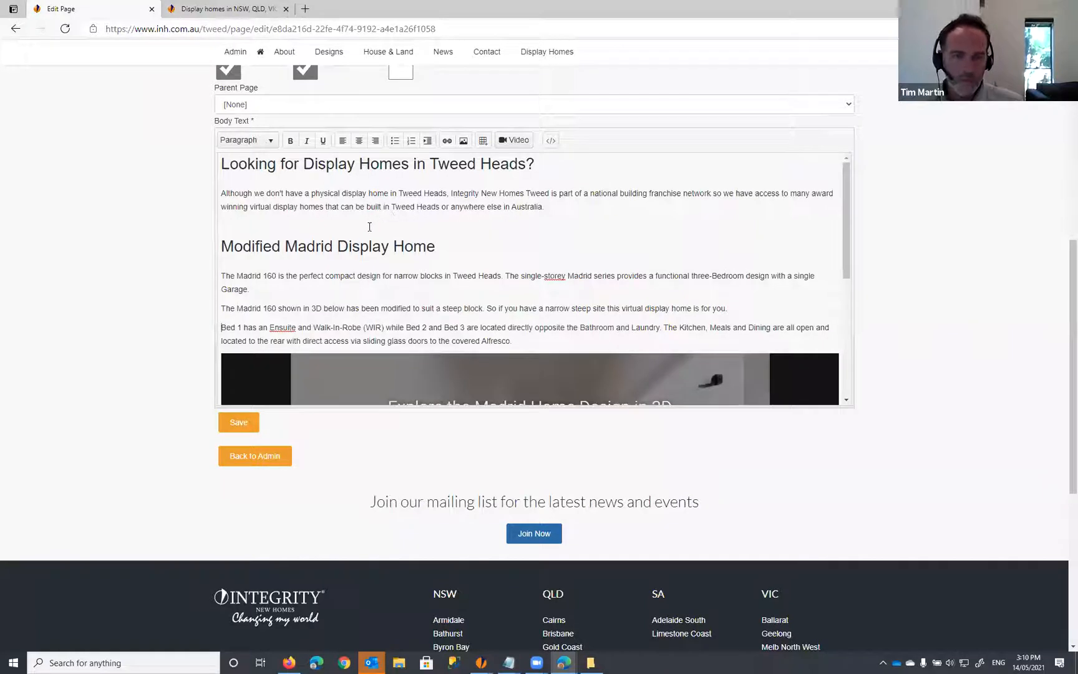
Step: Review the Madrid description's wording, focusing on "steep block", the narrow steep site phrase and the "Madrid 160" design name
scroll(281, 243, "down", 1)
left_click(524, 304)
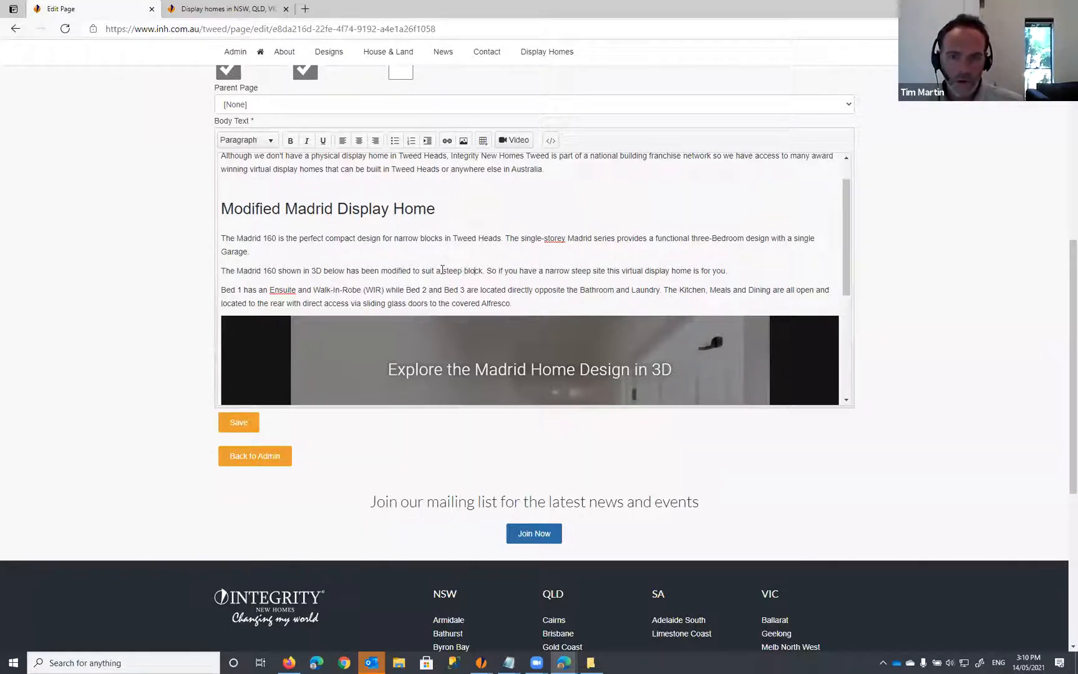
left_click_drag(442, 270, 482, 270)
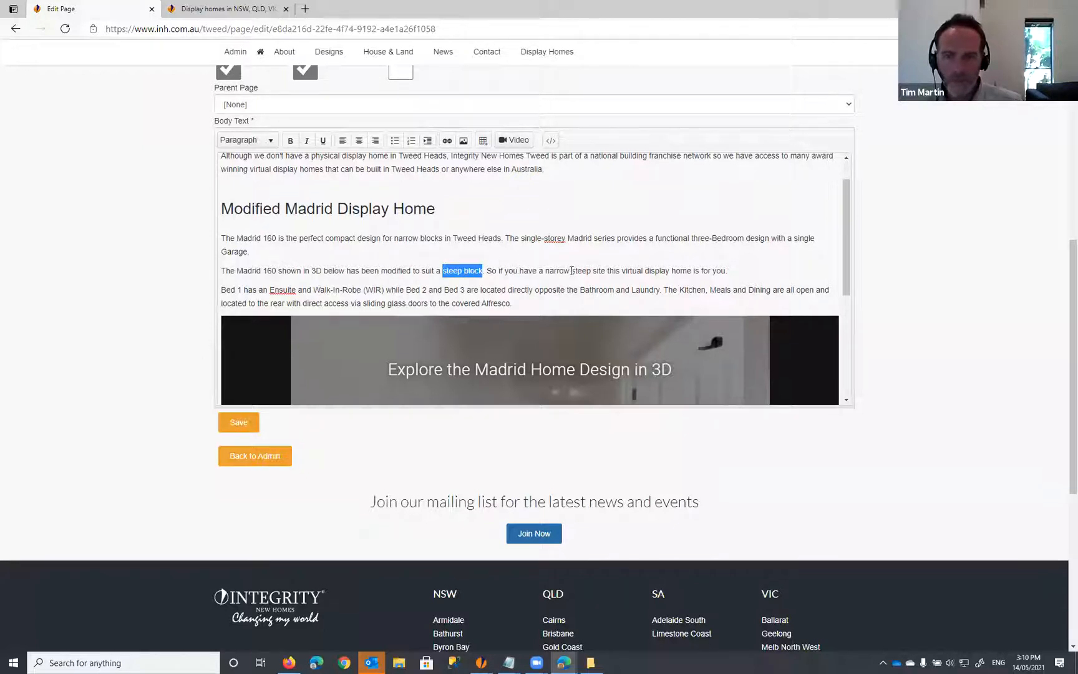
left_click_drag(547, 270, 697, 270)
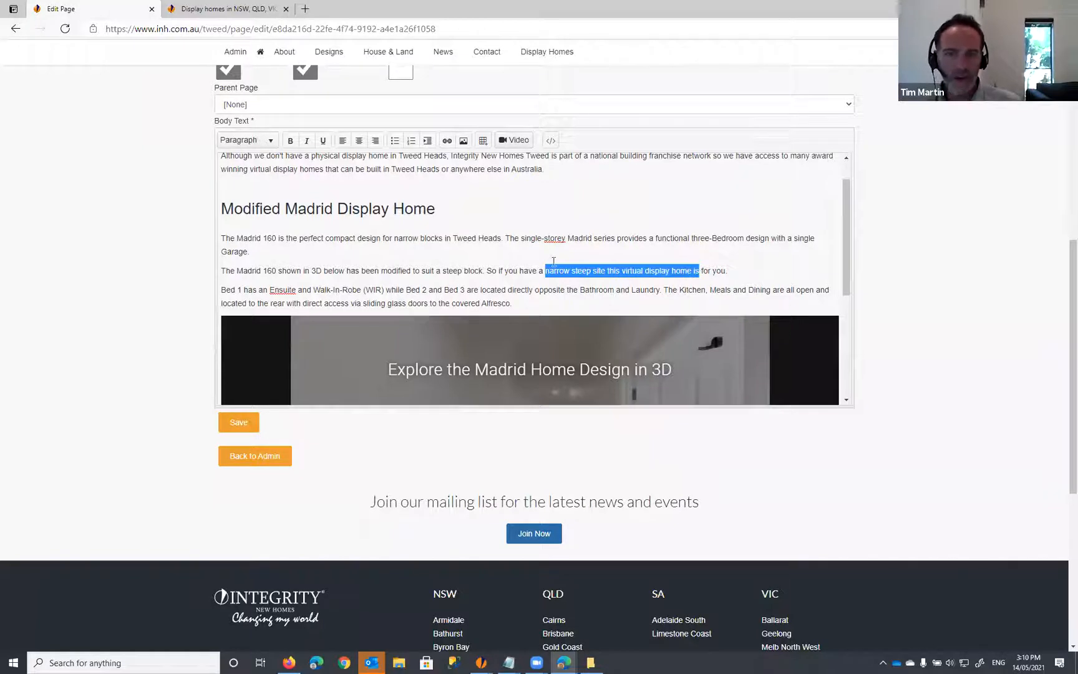
left_click(317, 252)
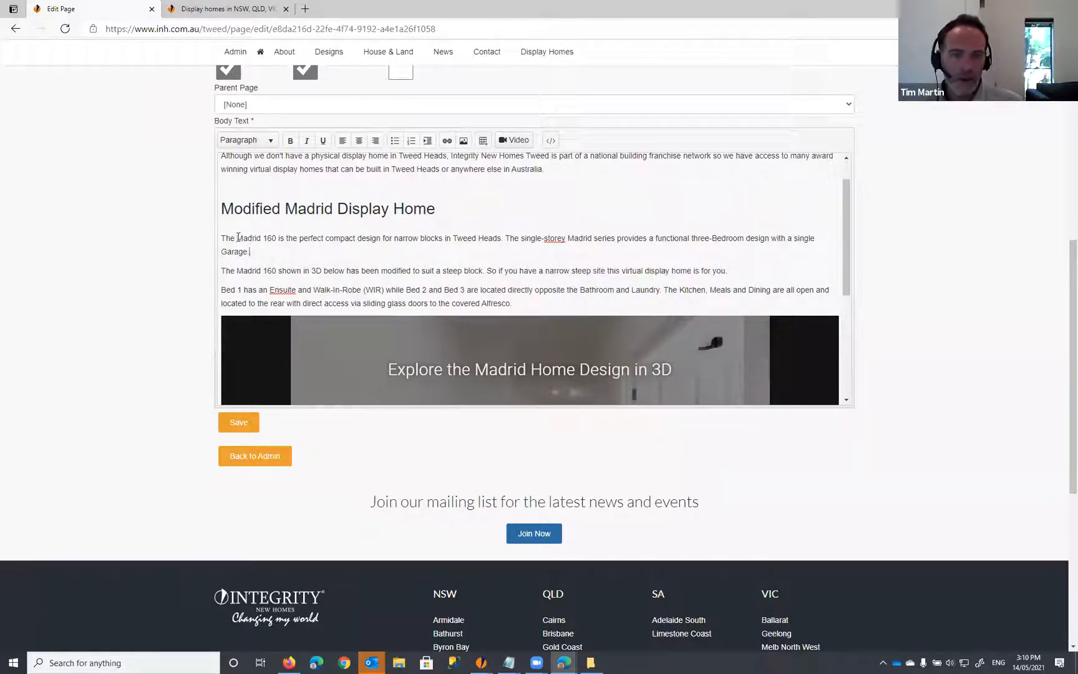
left_click_drag(238, 237, 278, 238)
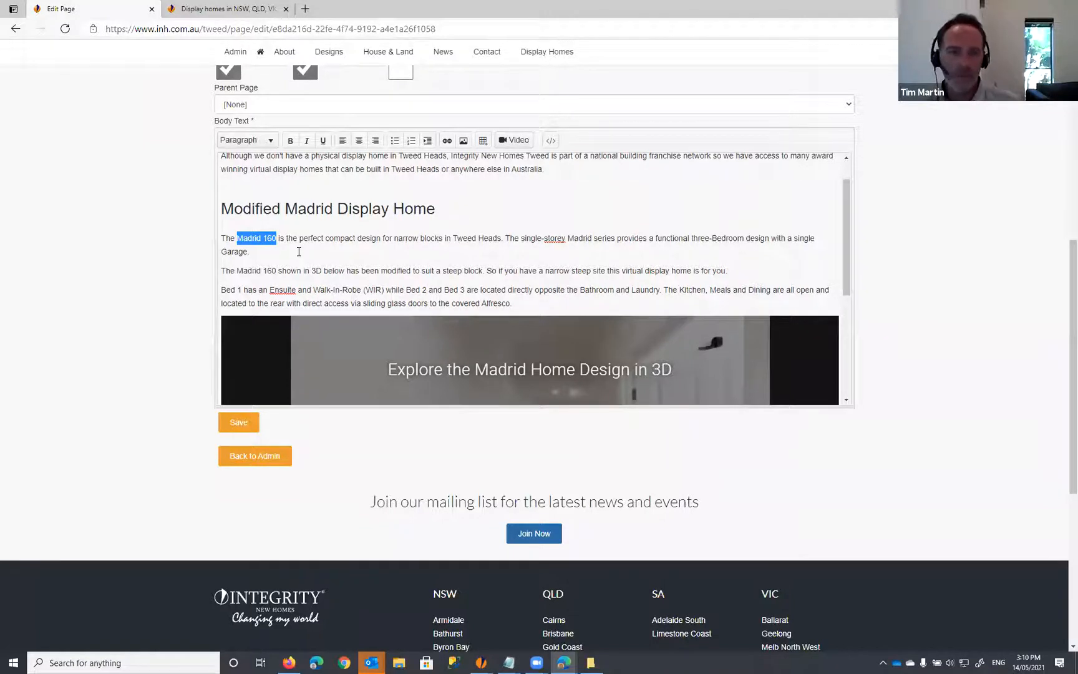
left_click(320, 246)
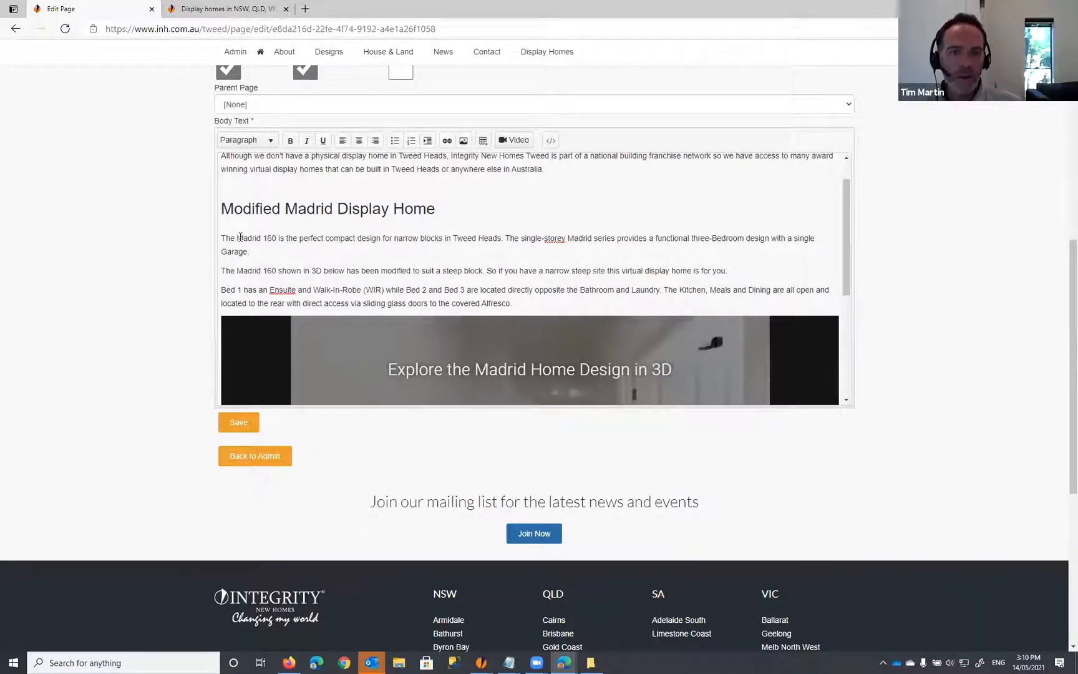
left_click_drag(239, 237, 277, 236)
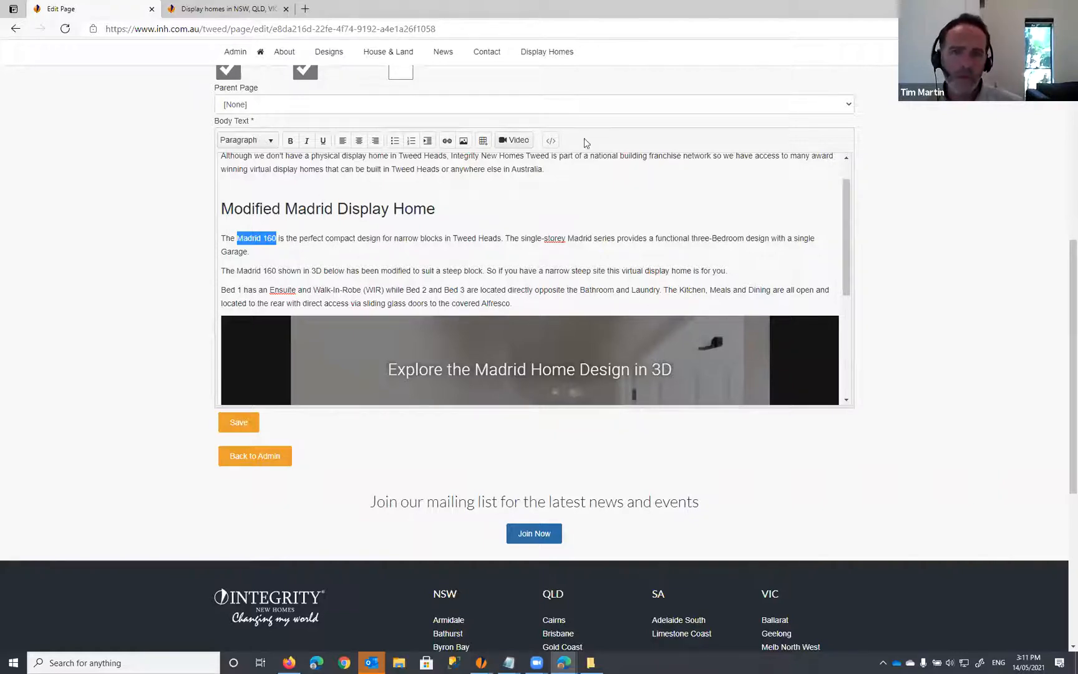
Step: Open the Tweed Designs page in a new tab, search it for "madrid", and open the Madrid Range design
scroll(893, 213, "up", 2)
right_click(327, 56)
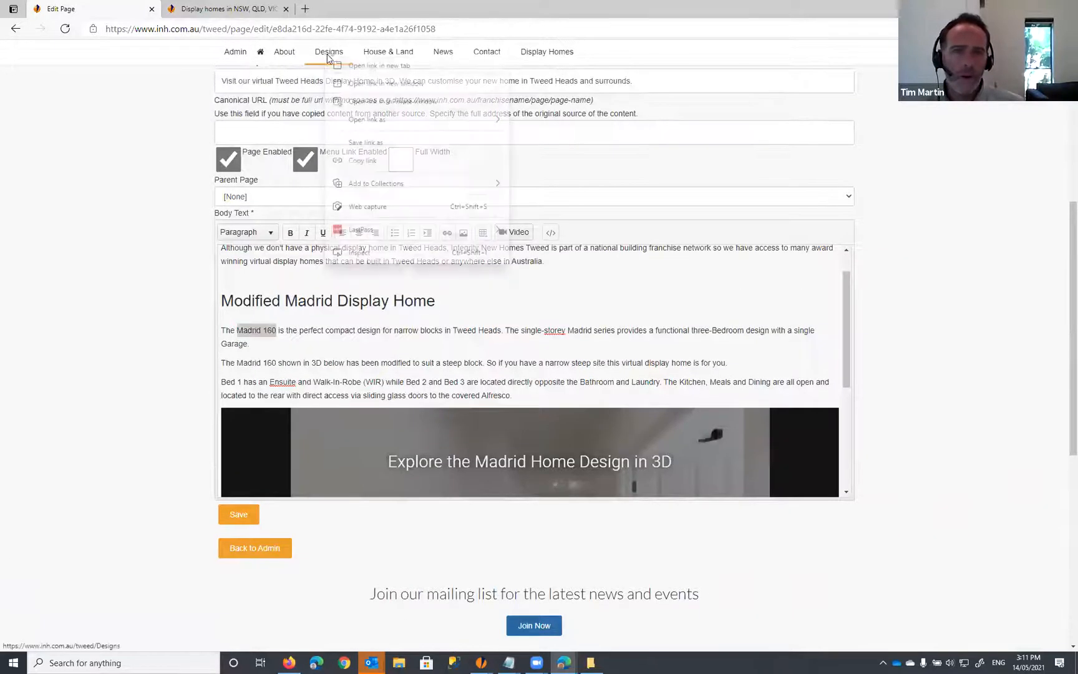
left_click(358, 65)
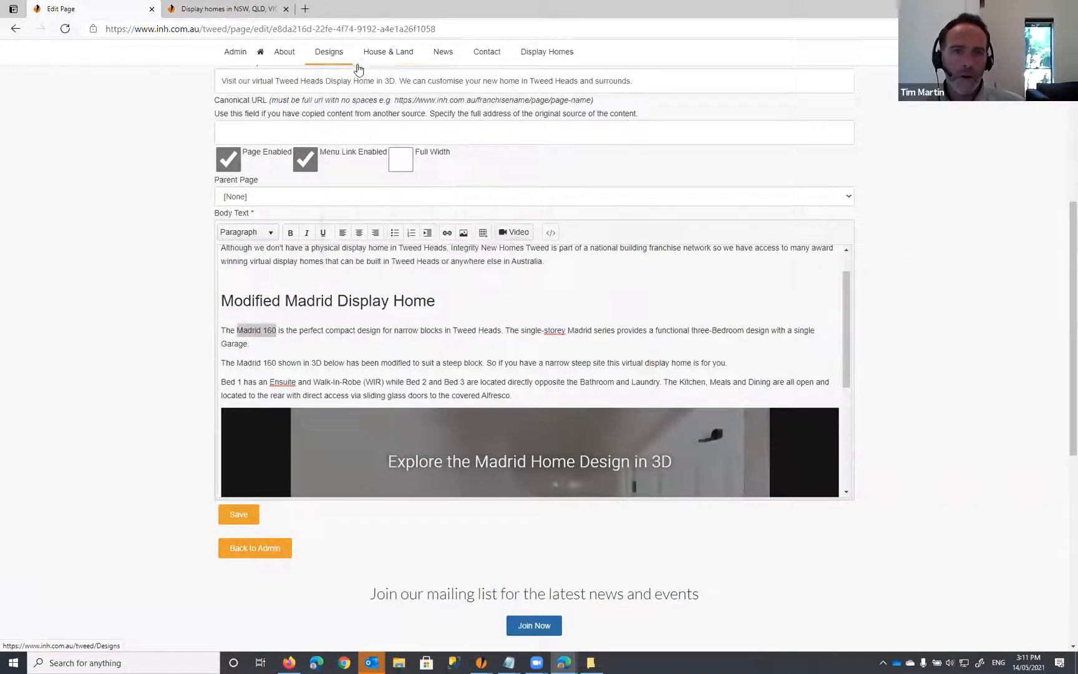
left_click(218, 13)
key("ctrl+f")
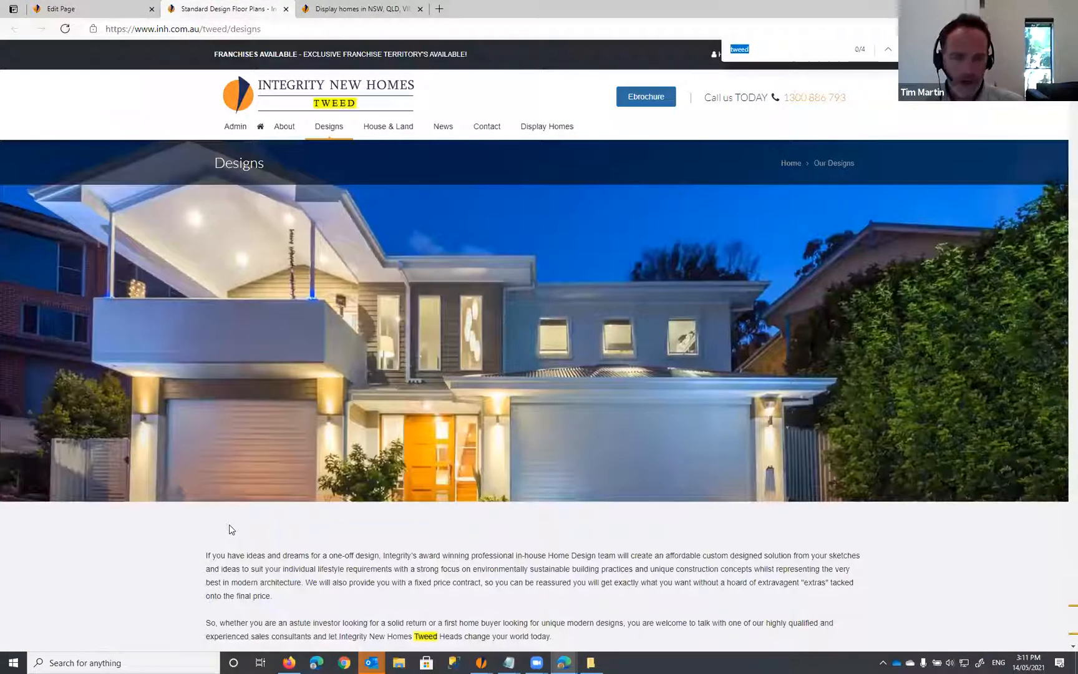
type("madrid")
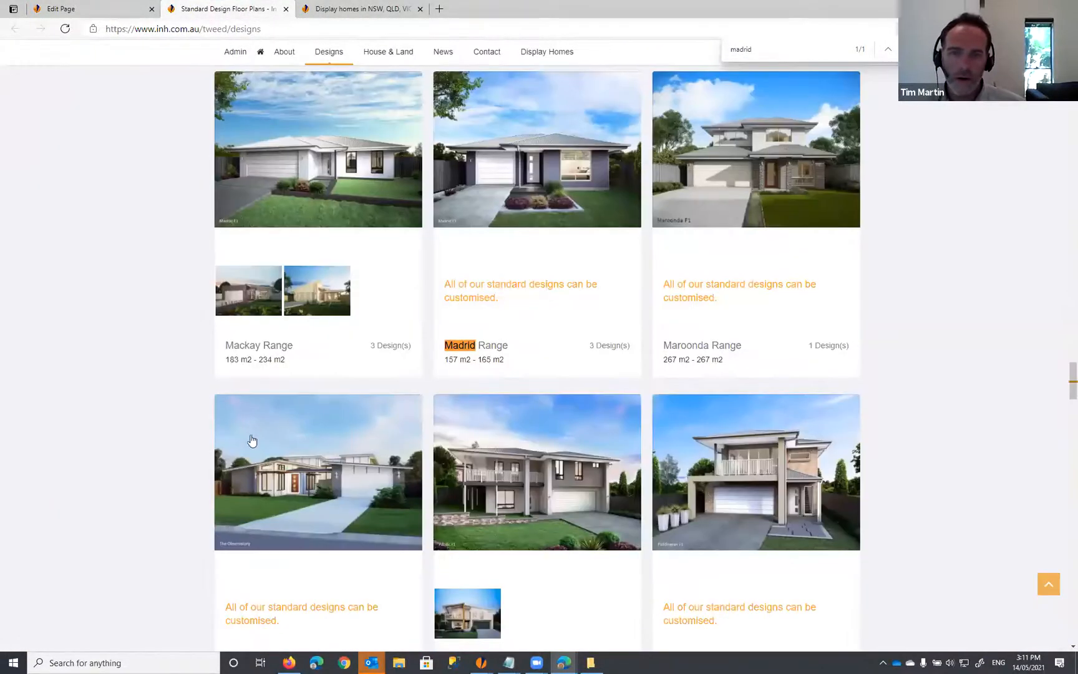
left_click(513, 153)
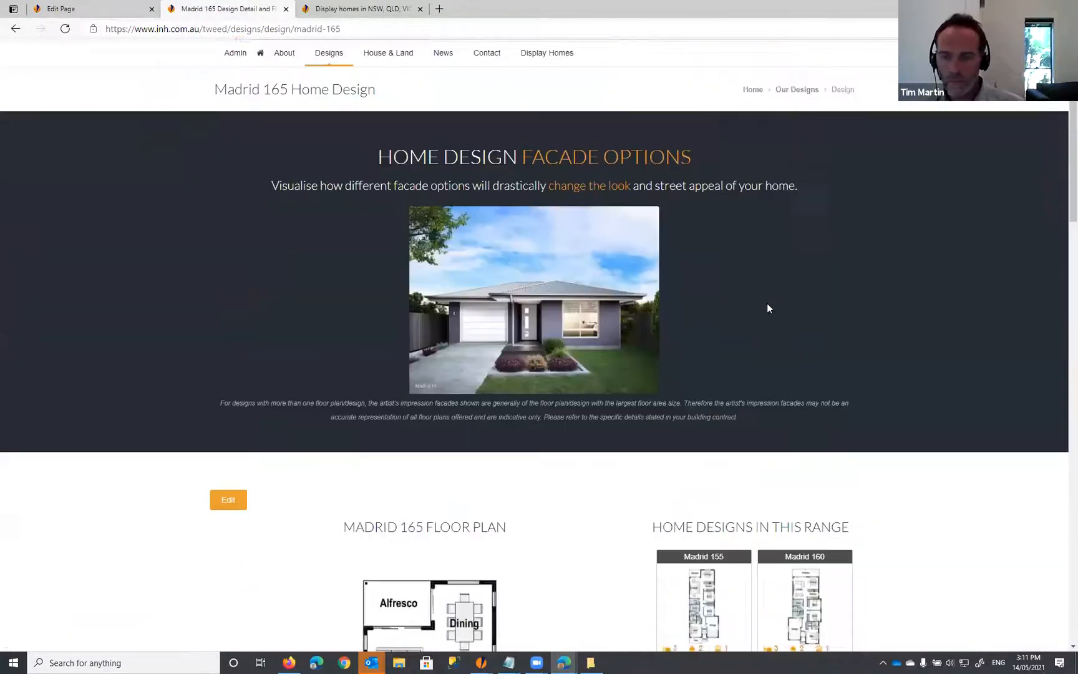
Step: Look over the Madrid 165 design page and select the /tweed/designs/design/madrid-165 part of its web address
scroll(767, 307, "down", 3)
scroll(683, 476, "up", 5)
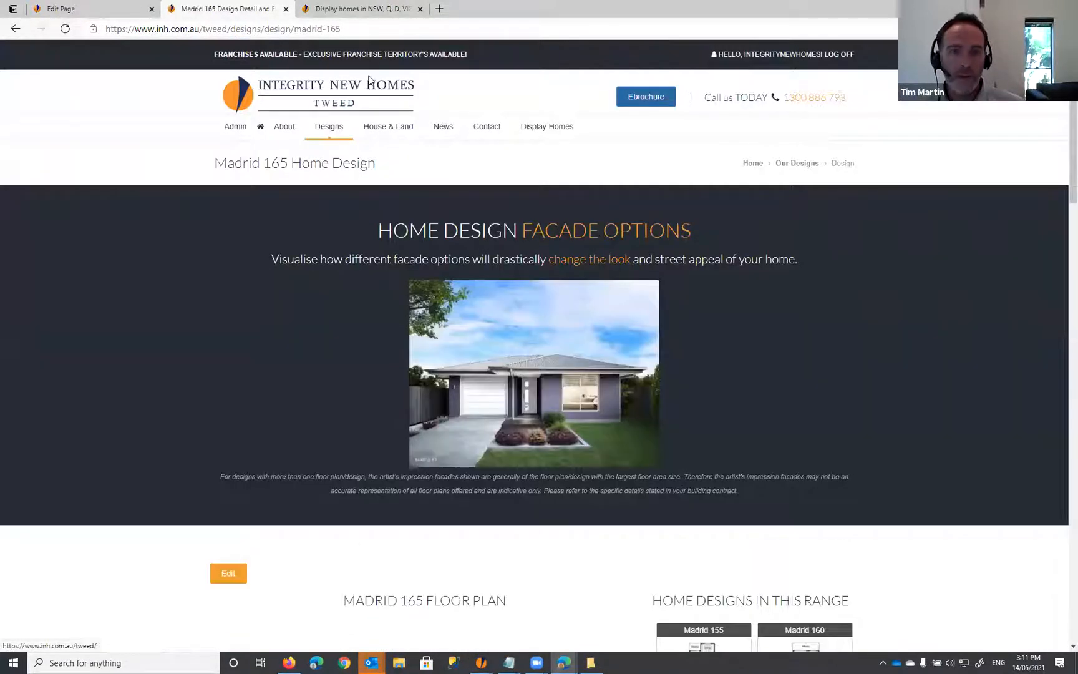
left_click_drag(198, 29, 351, 39)
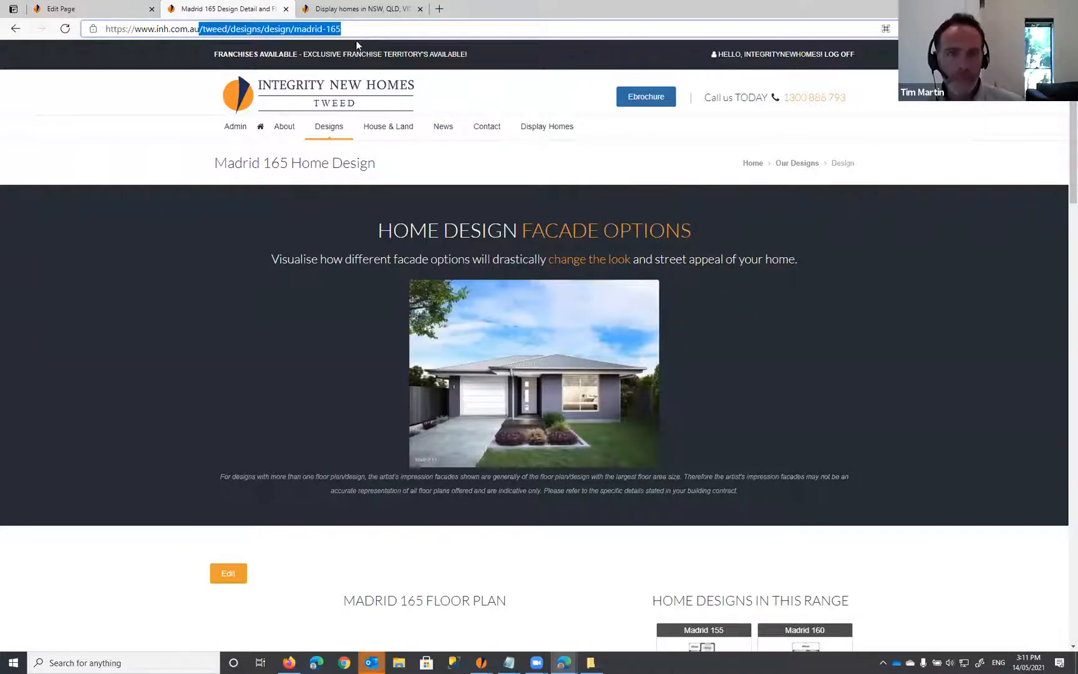
Step: Open the Madrid 160 design page from the Madrid range and copy the /tweed/designs/design/madrid-160 part of its web address
left_click(93, 8)
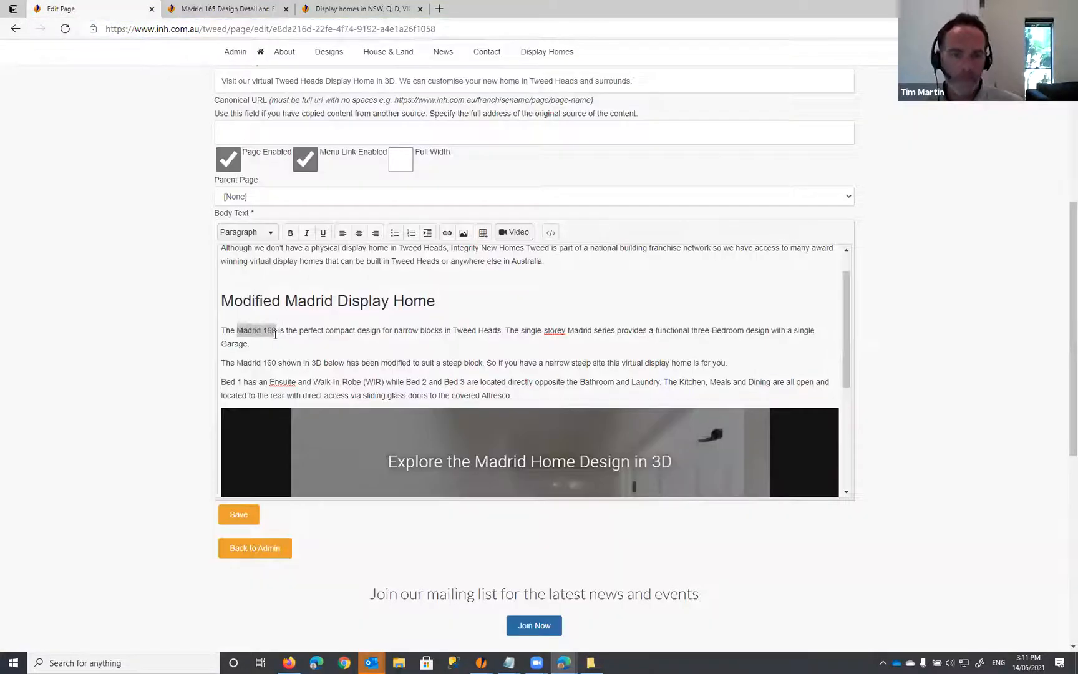
mouse_move(276, 330)
left_mouse_down()
mouse_move(236, 330)
mouse_move(278, 331)
left_mouse_up()
left_click(237, 330)
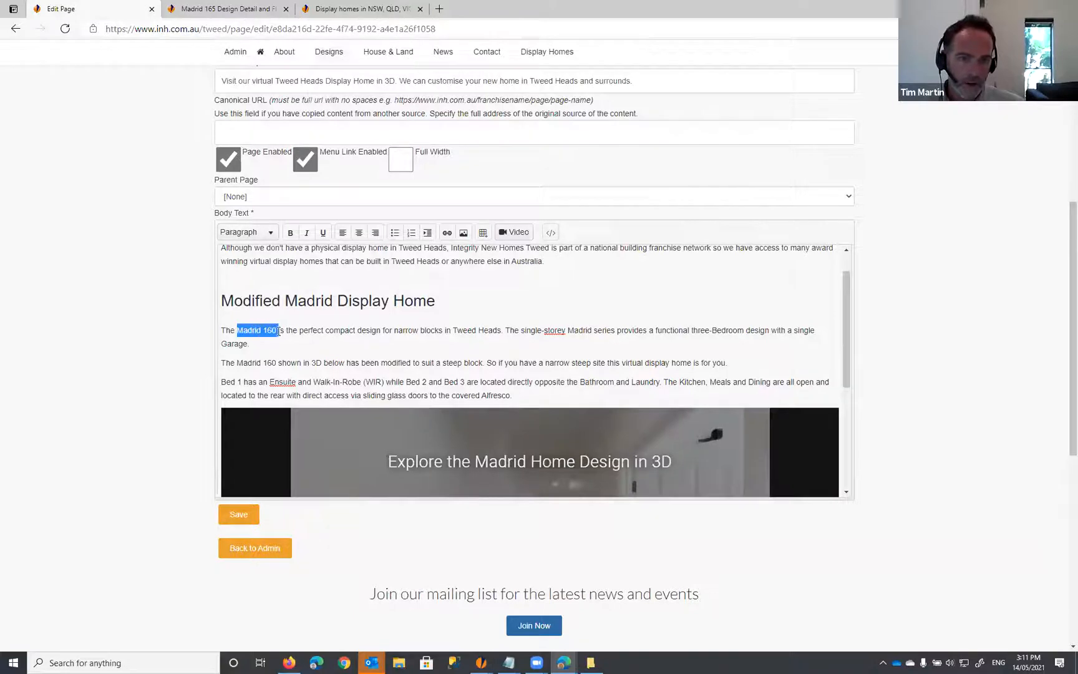
left_click(240, 11)
scroll(750, 474, "down", 5)
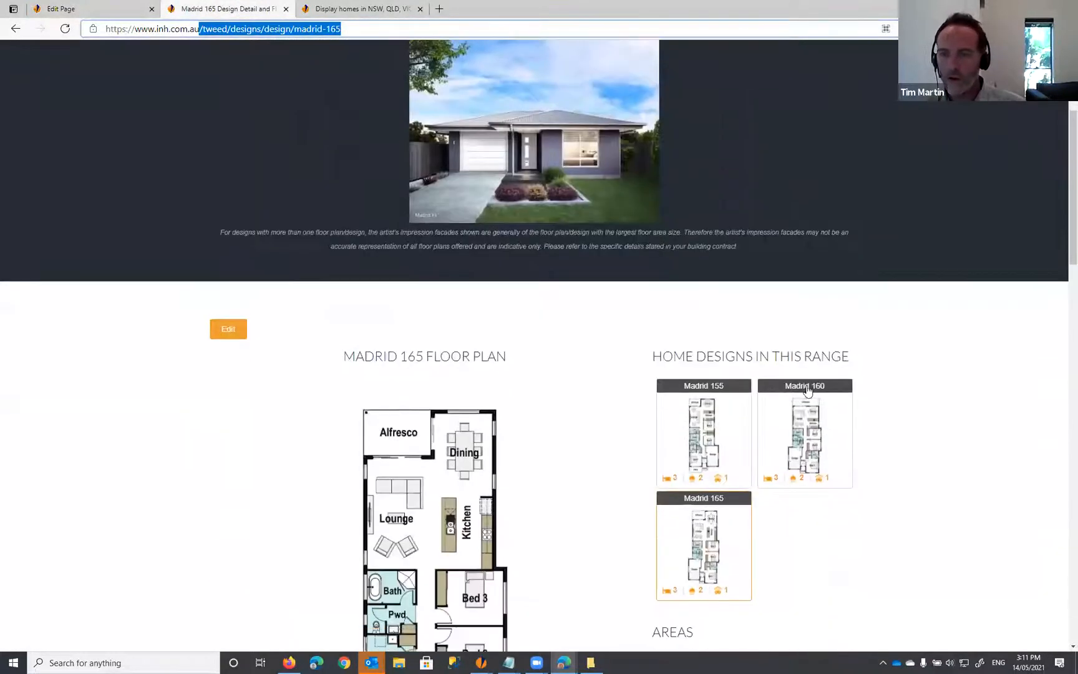
left_click(807, 390)
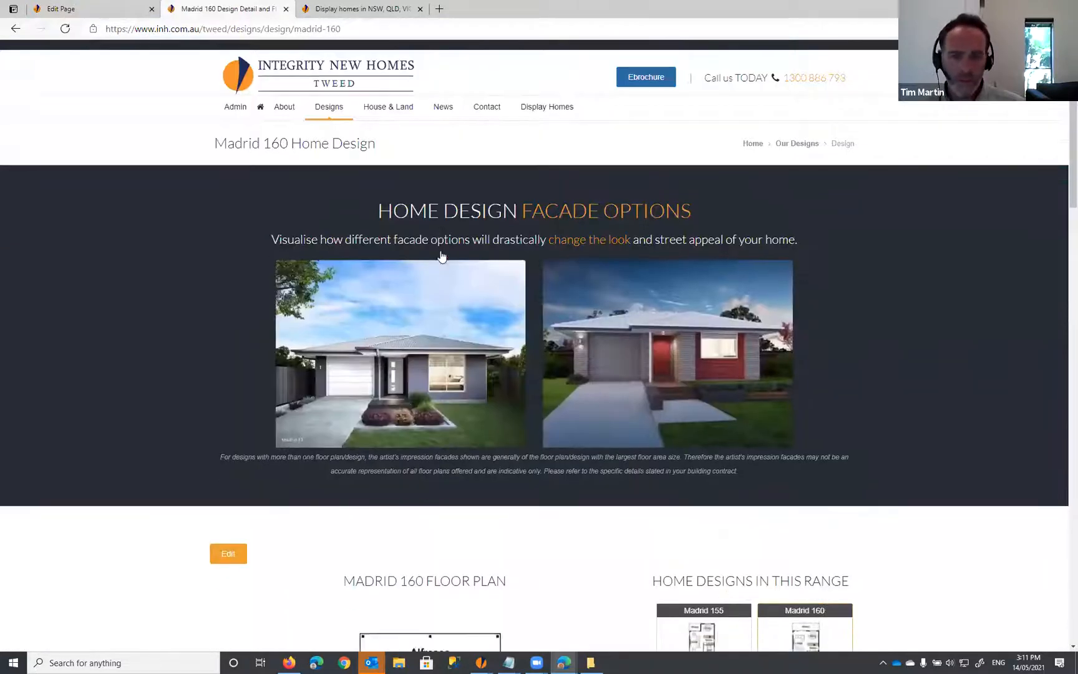
scroll(445, 258, "down", 2)
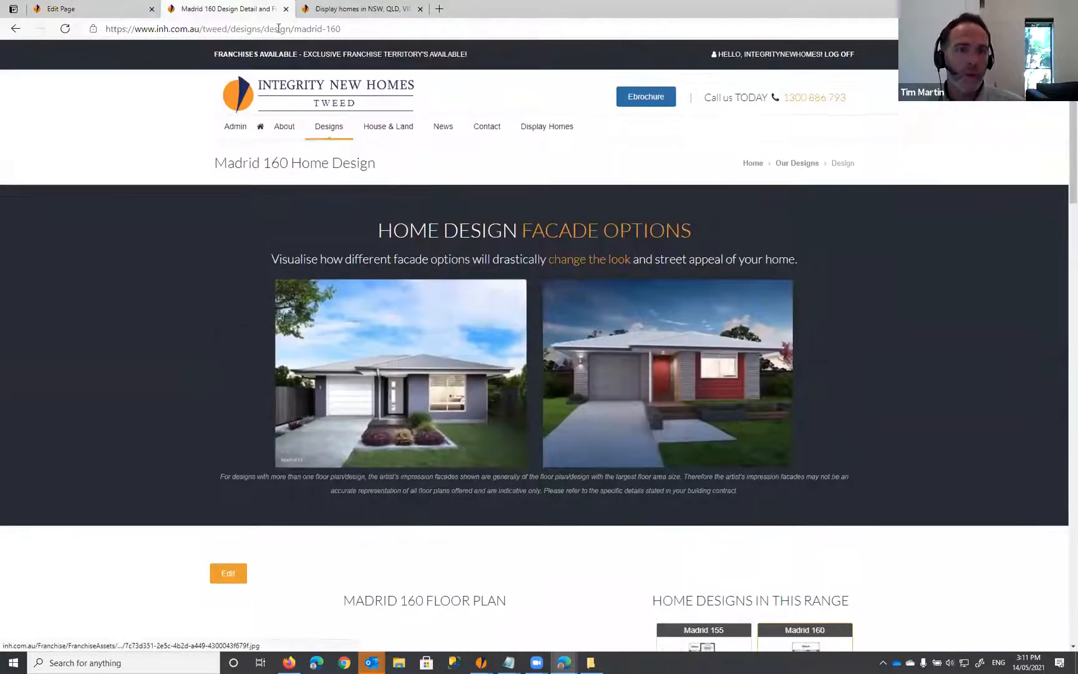
left_click_drag(199, 29, 369, 27)
key("ctrl+c")
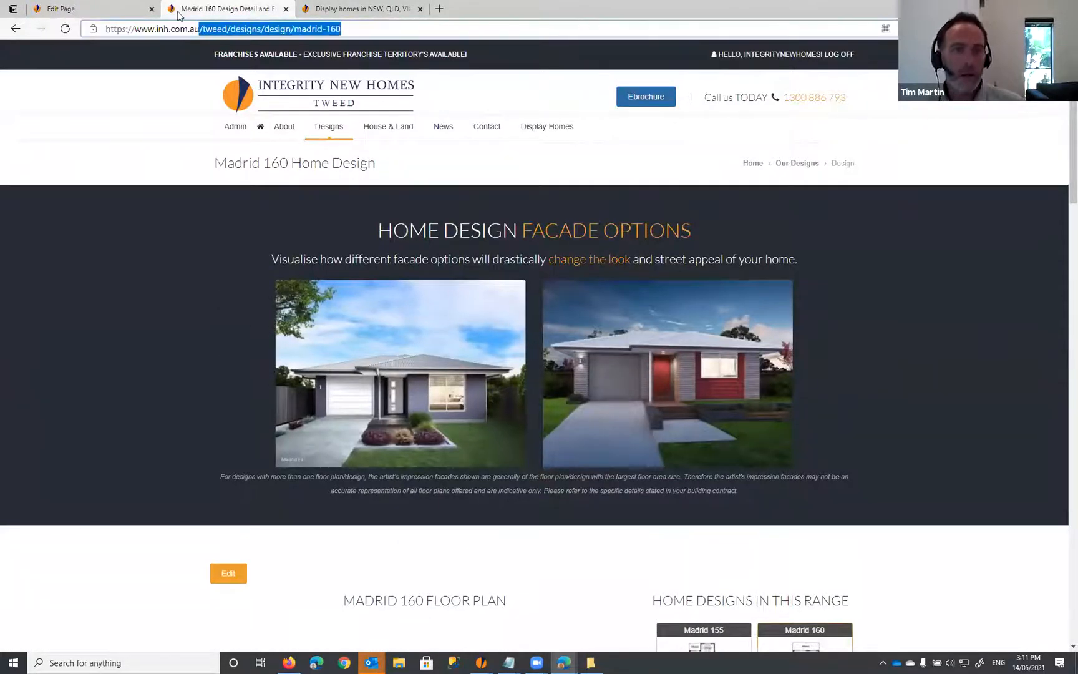
Step: Link "Madrid 160" in the first paragraph under Modified Madrid Display Home to /tweed/designs/design/madrid-160
left_click(107, 10)
left_click(276, 327)
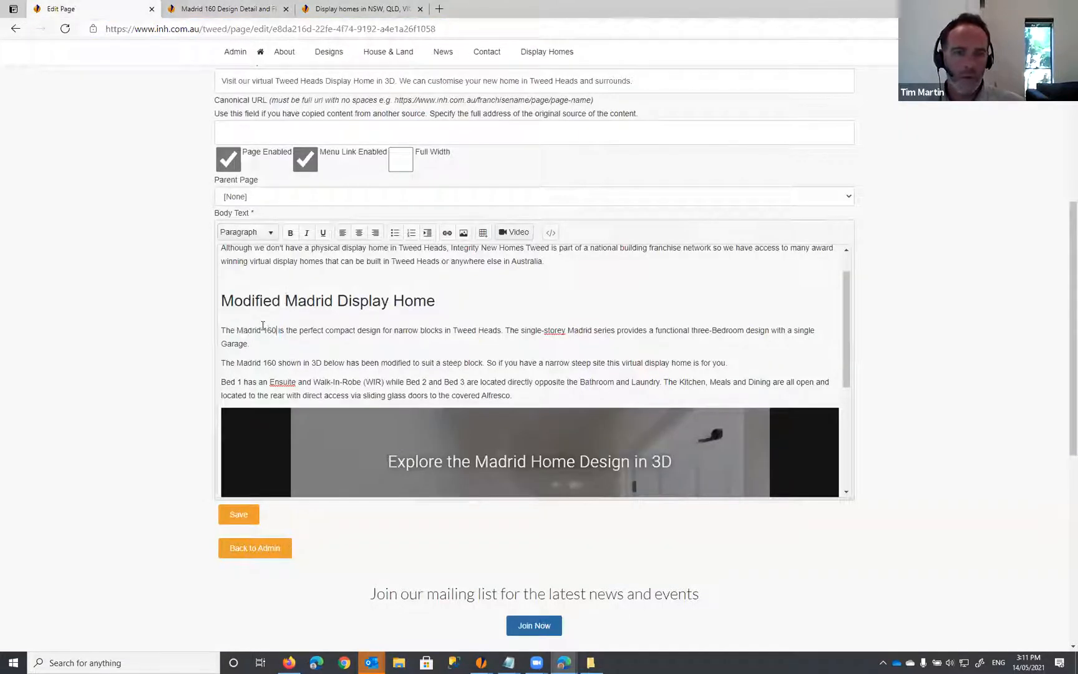
left_click_drag(236, 326, 274, 328)
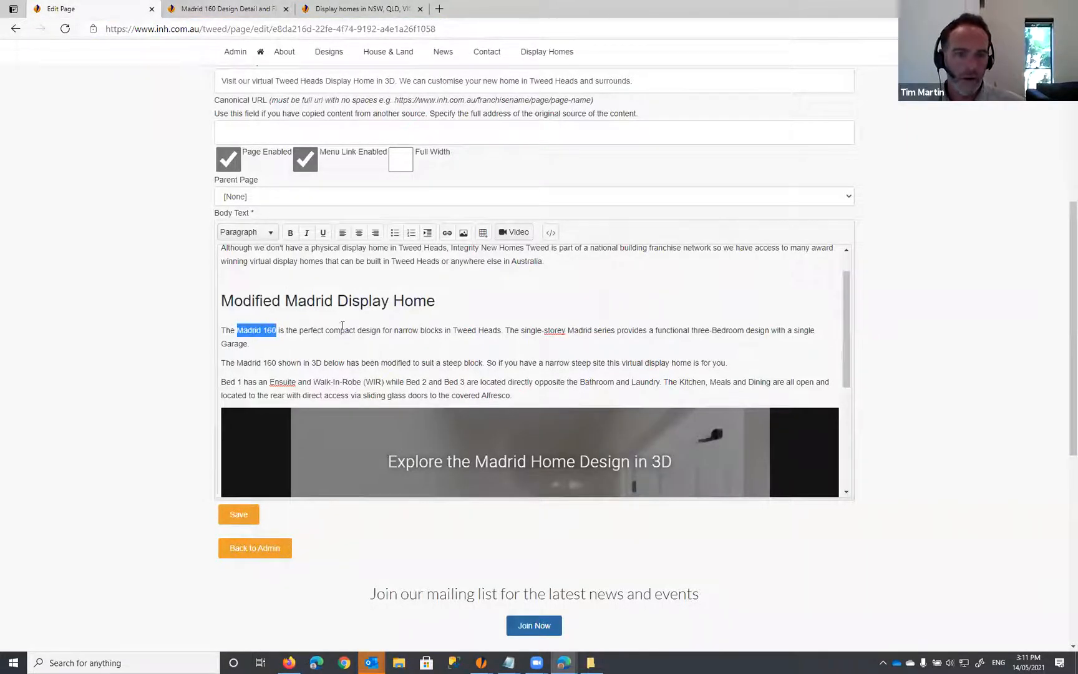
left_click(446, 234)
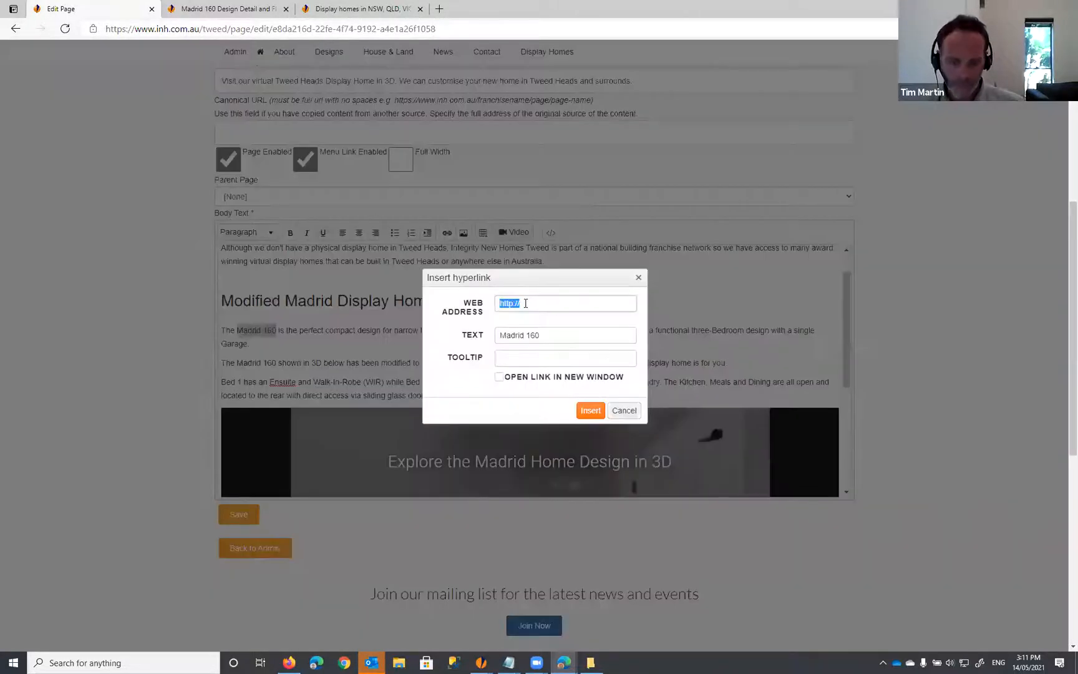
key("ctrl+v")
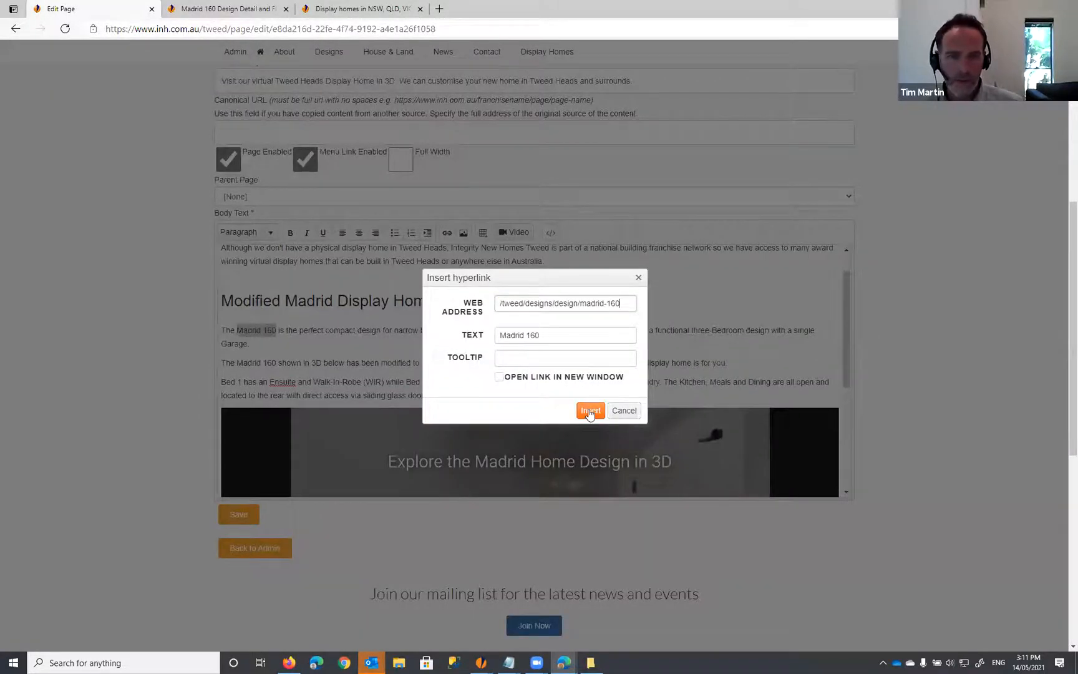
left_click(588, 412)
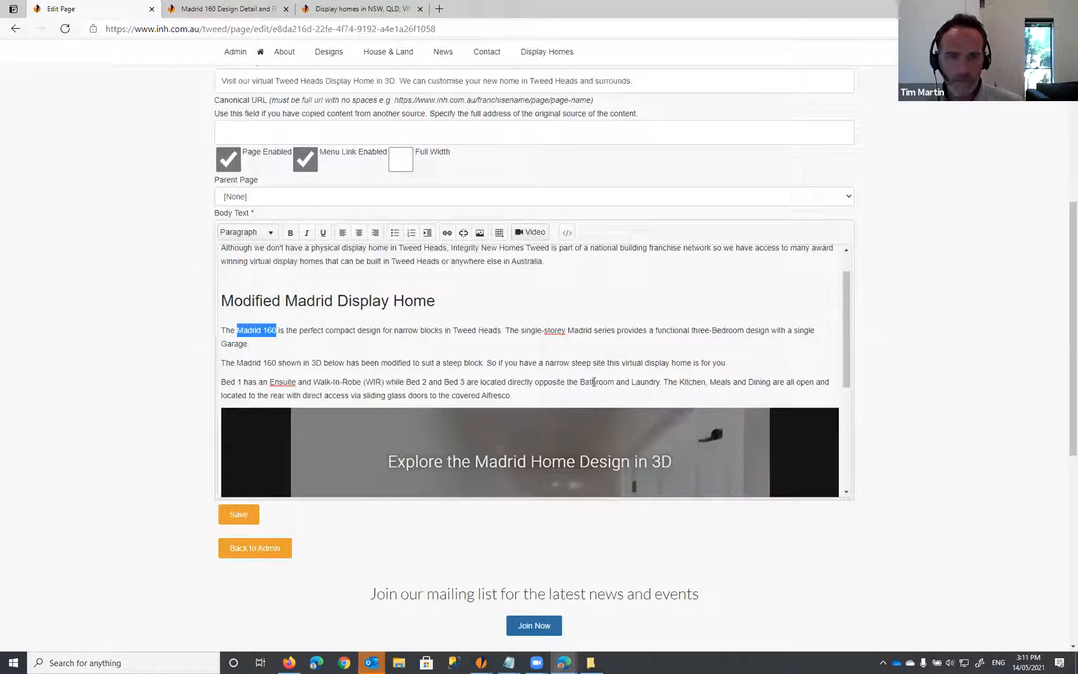
Step: Link "Madrid 160" in the paragraph about the steep block to /tweed/designs/design/madrid-160
left_click(481, 341)
left_click_drag(237, 364, 277, 364)
left_click(447, 233)
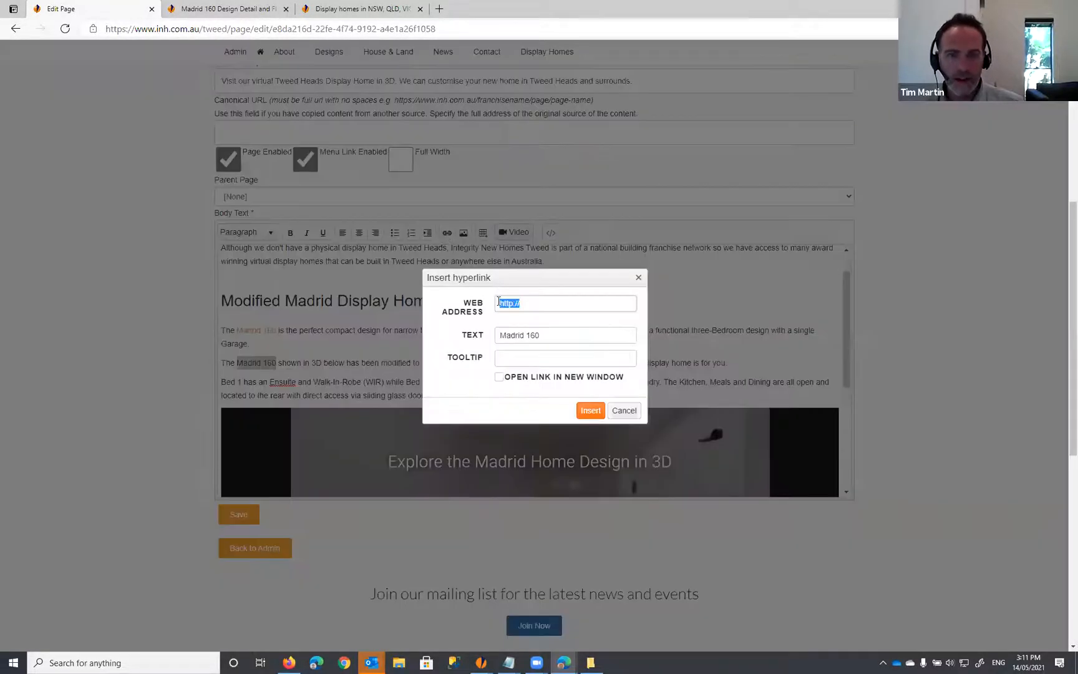
key("ctrl+v")
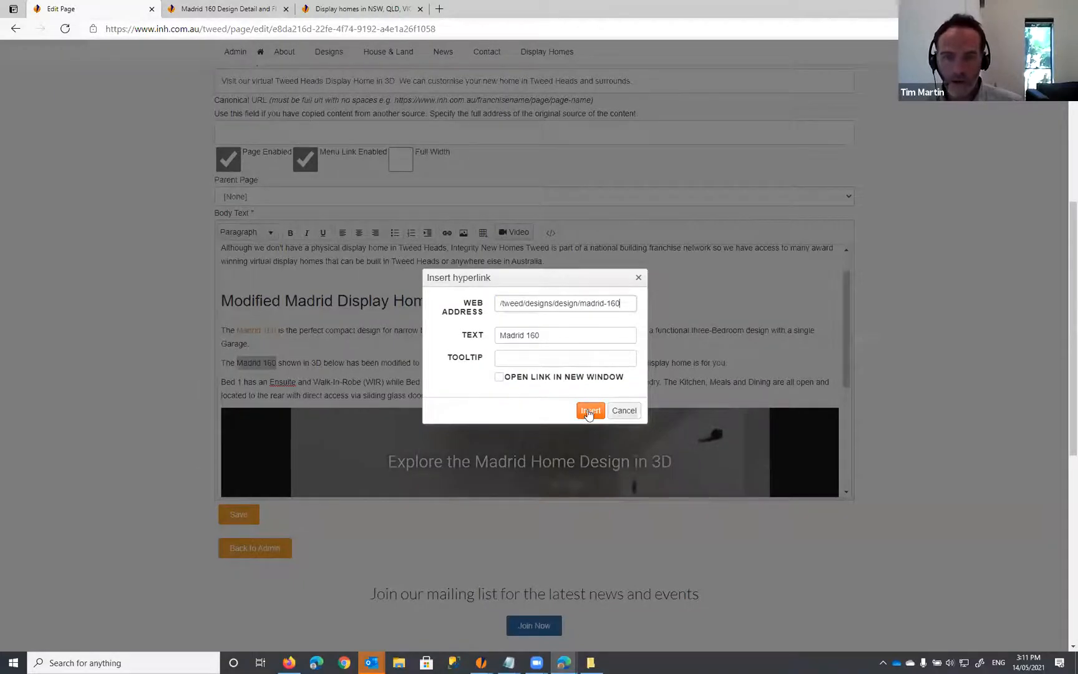
left_click(589, 412)
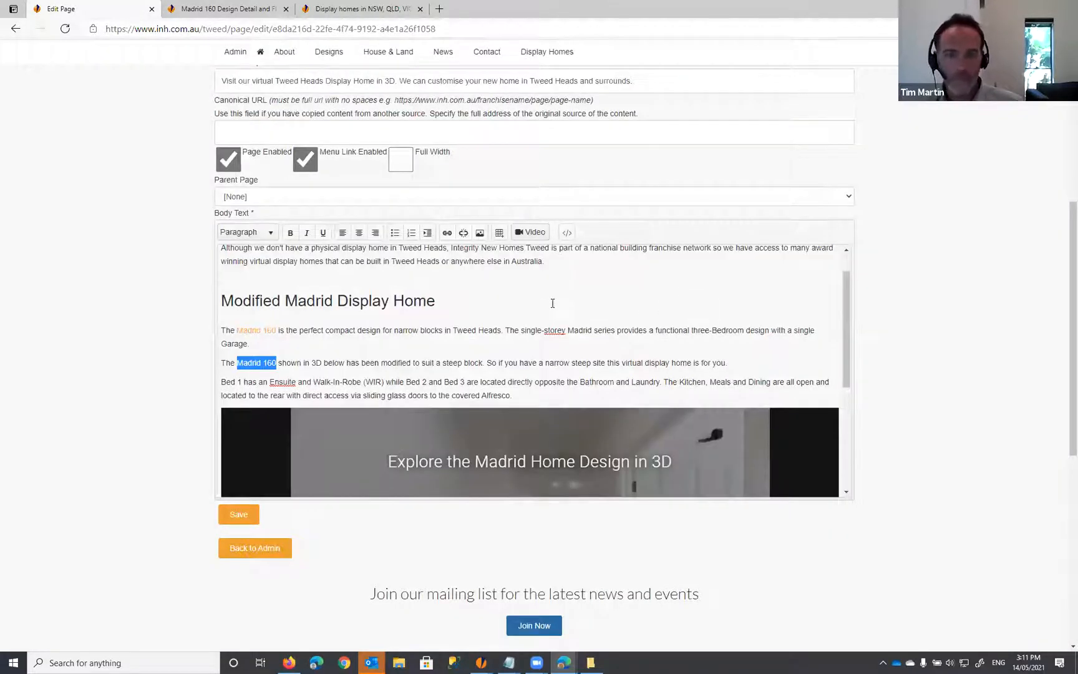
Step: Check the body text down to the blank line below the embedded Matterport tour and save the page
scroll(719, 302, "down", 2)
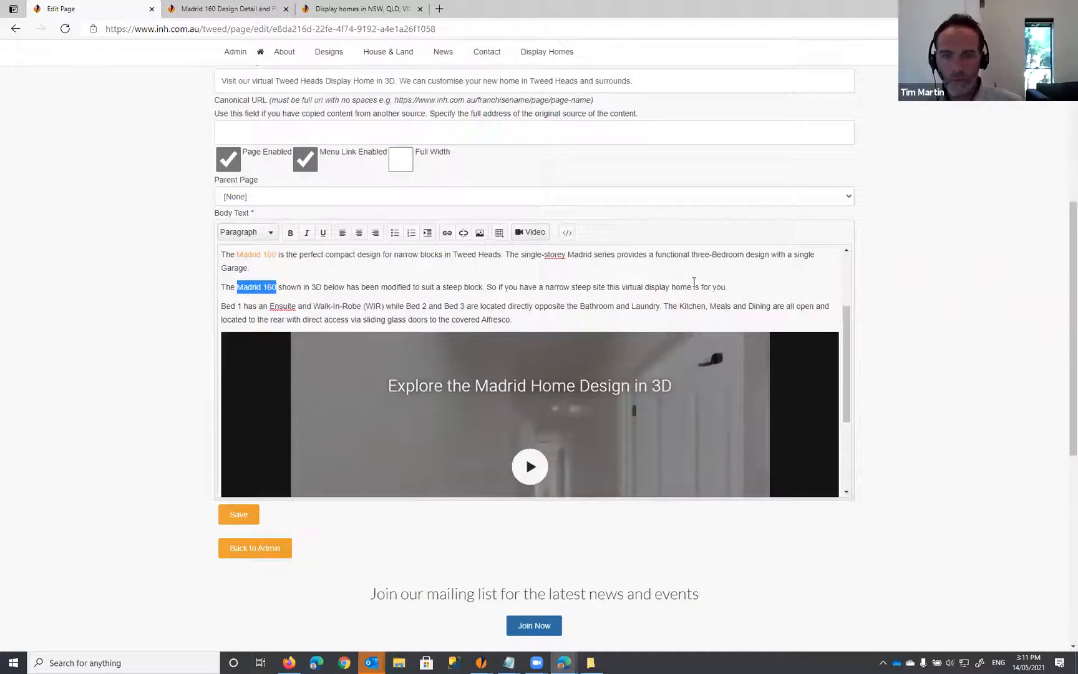
scroll(698, 277, "down", 4)
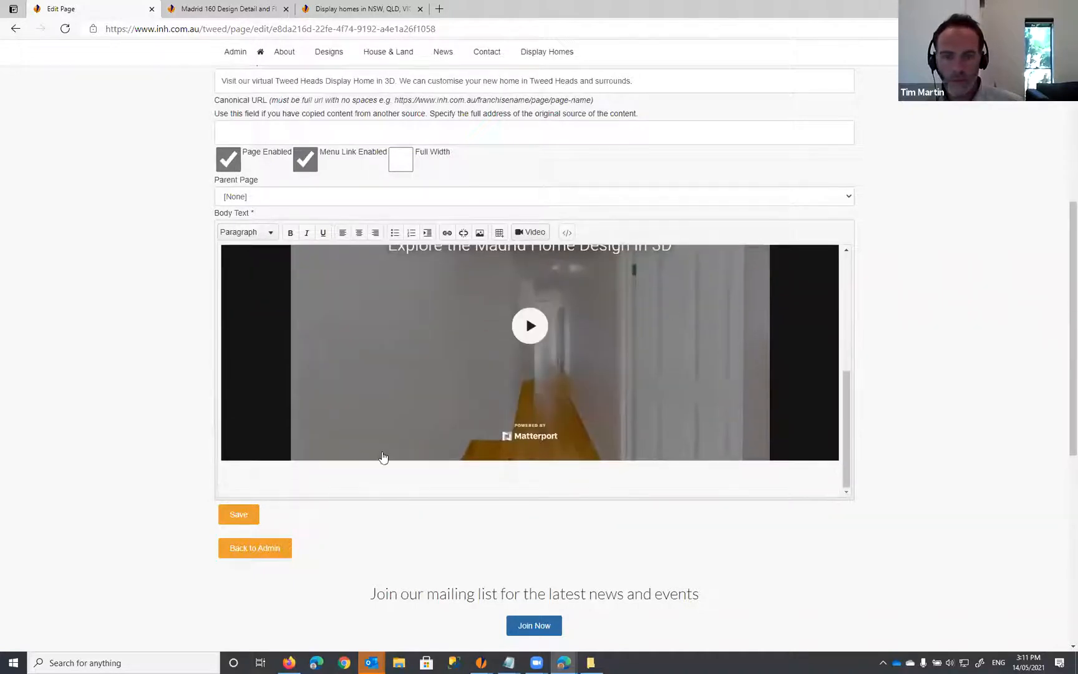
left_click(329, 484)
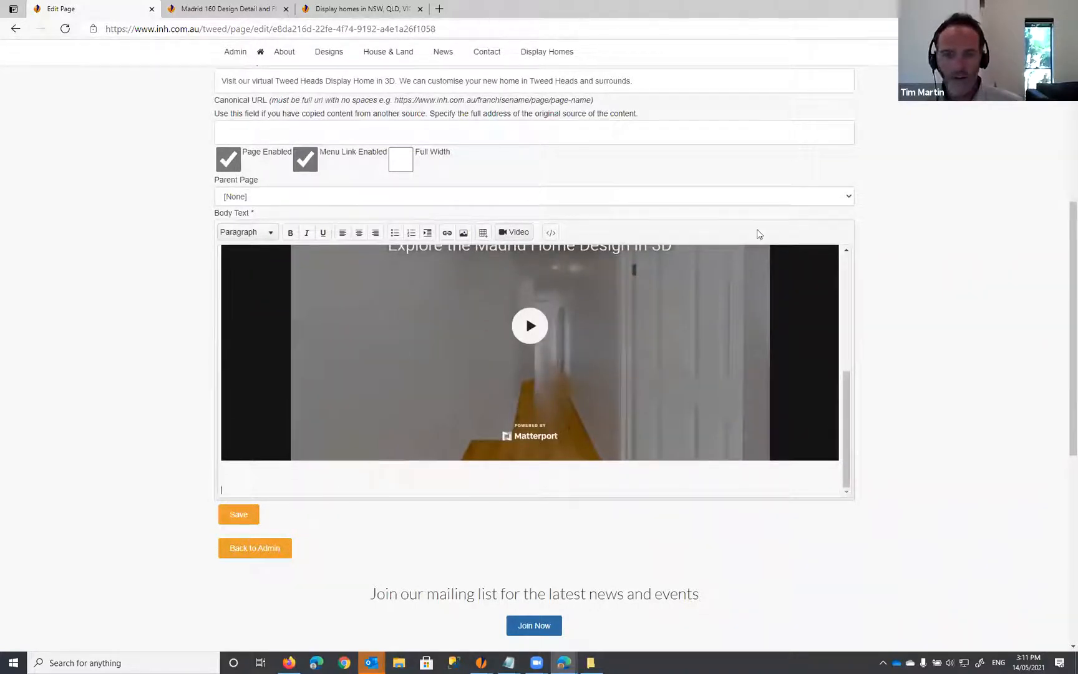
left_click(239, 515)
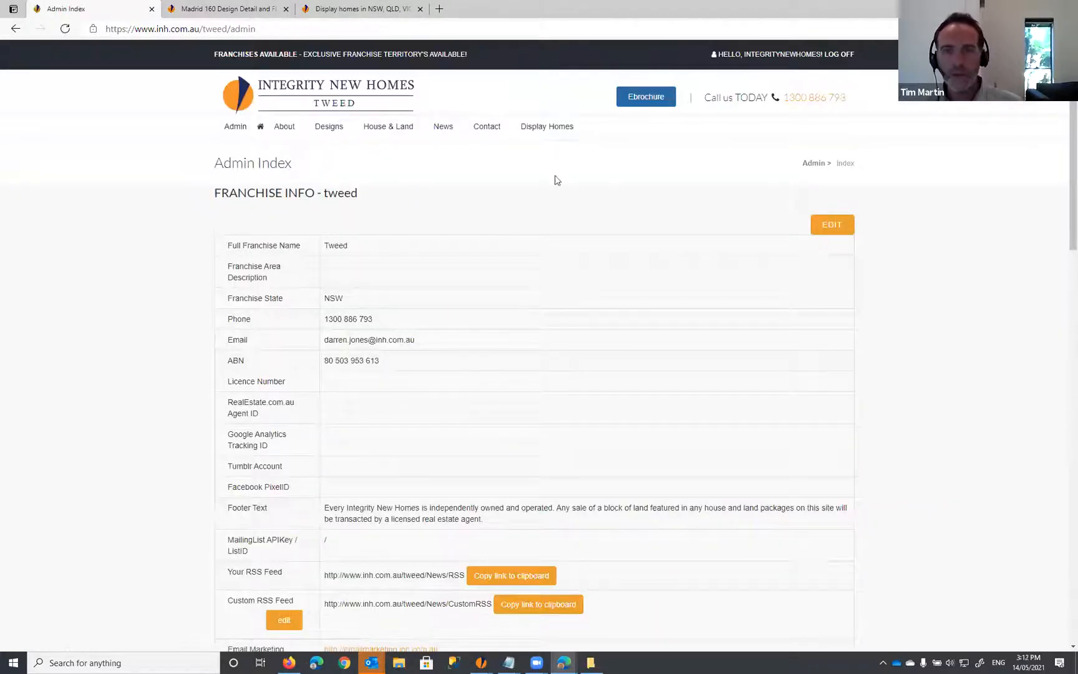
Step: Open the public Display Homes page and look over its banner, text and Madrid 160 links
left_click(557, 128)
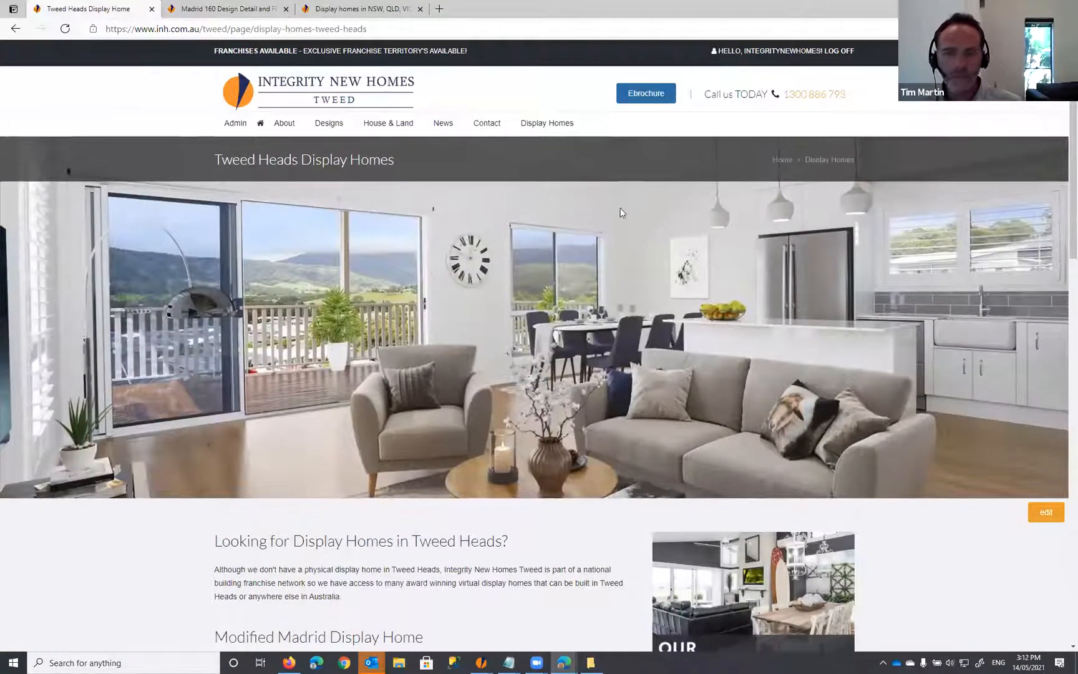
scroll(578, 206, "down", 1)
scroll(578, 206, "down", 4)
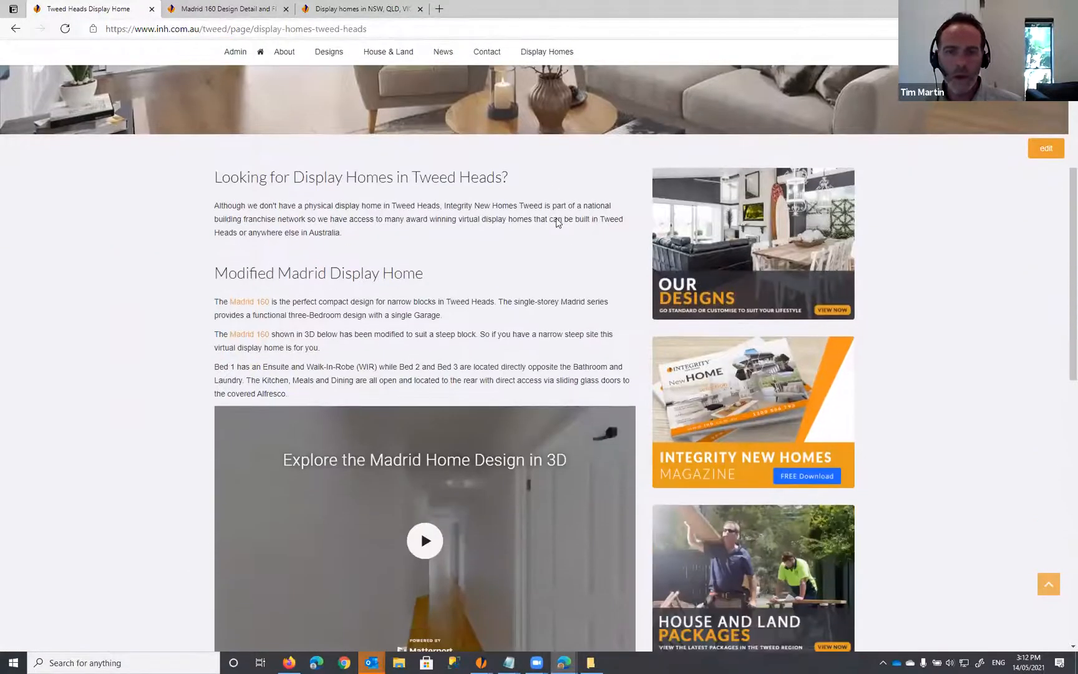
scroll(372, 370, "up", 5)
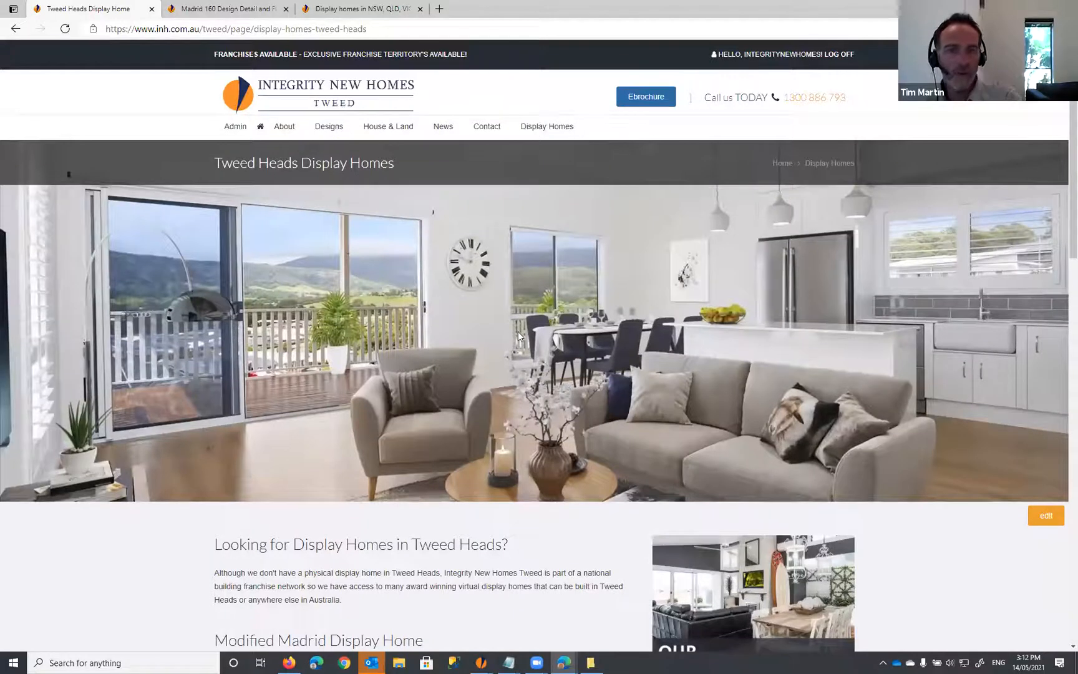
Step: Open the photo editor of the display-homes-tweed-heads page from the franchise admin page list
left_click(241, 134)
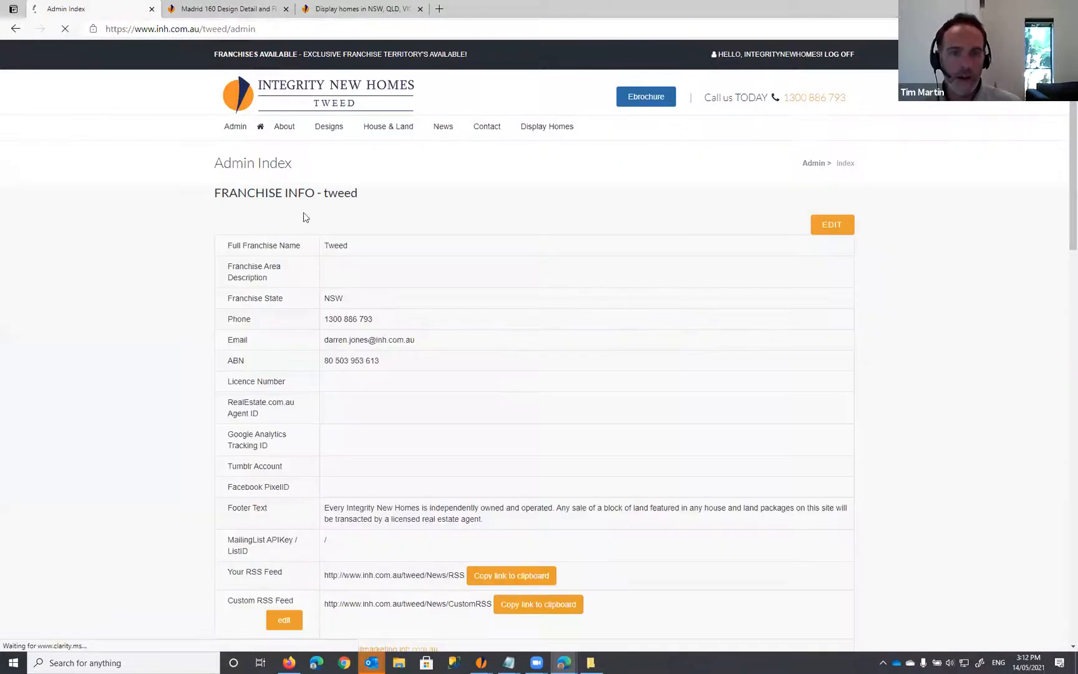
scroll(381, 333, "down", 5)
scroll(380, 337, "down", 6)
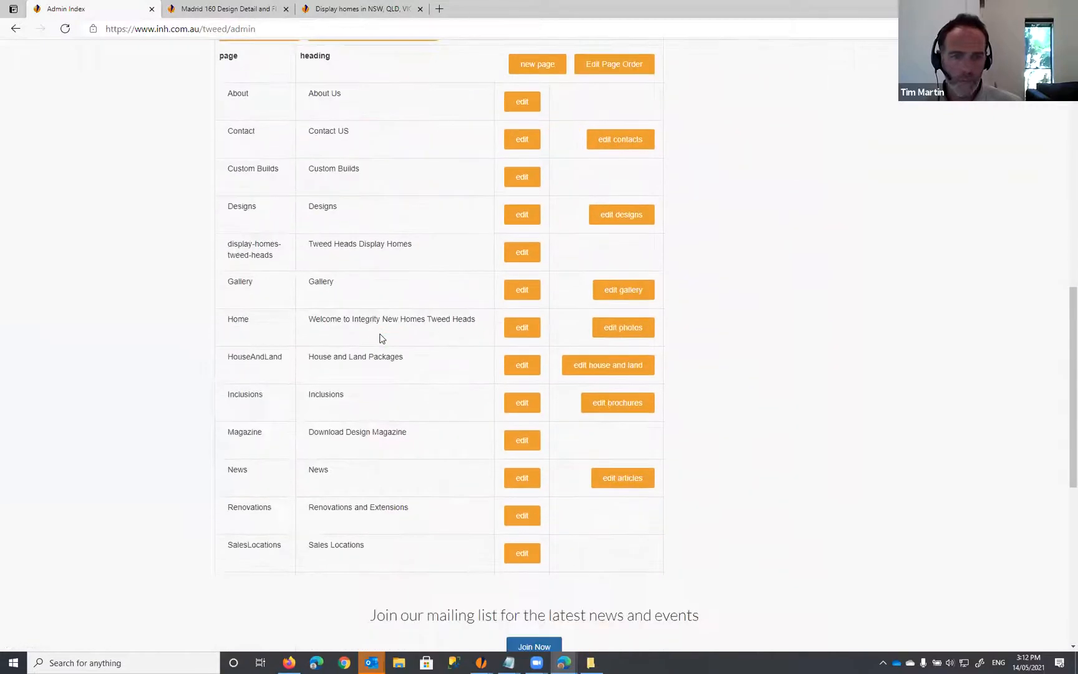
left_click(522, 245)
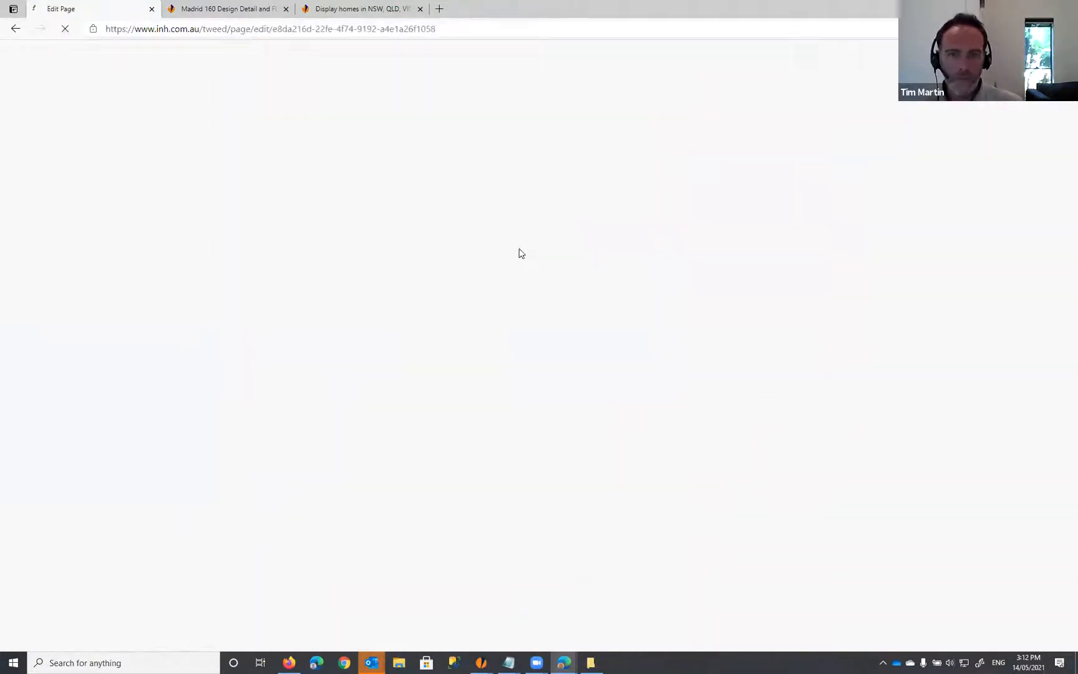
left_click(305, 292)
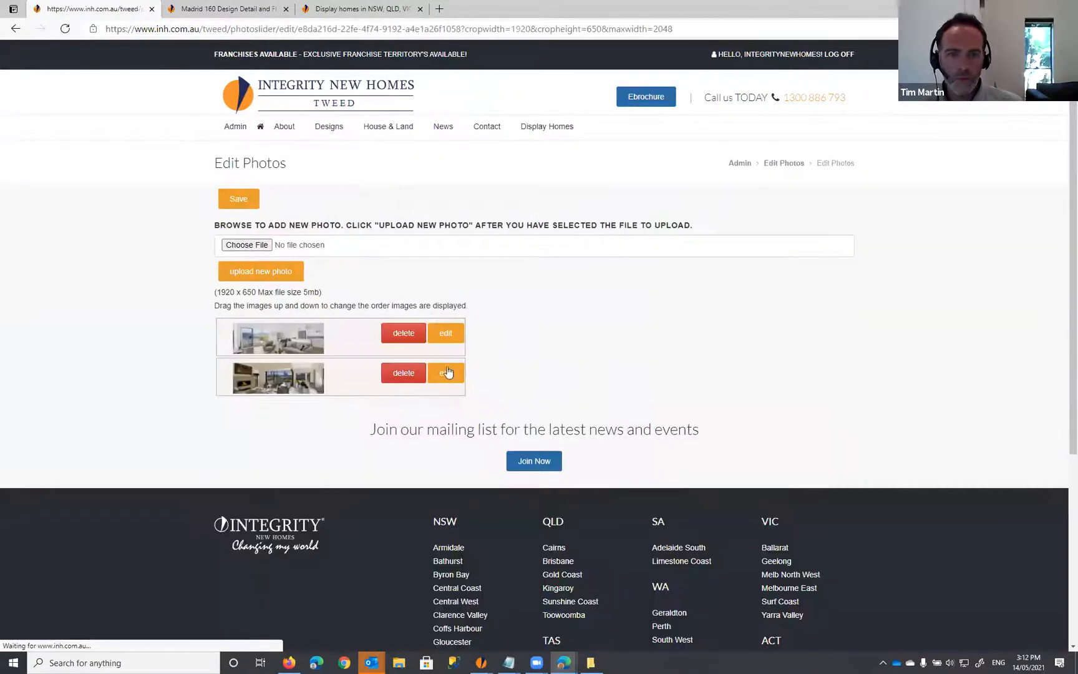
Step: Delete both banner photos from the display homes page's photo slider and confirm each deletion
left_click(414, 337)
left_click(586, 89)
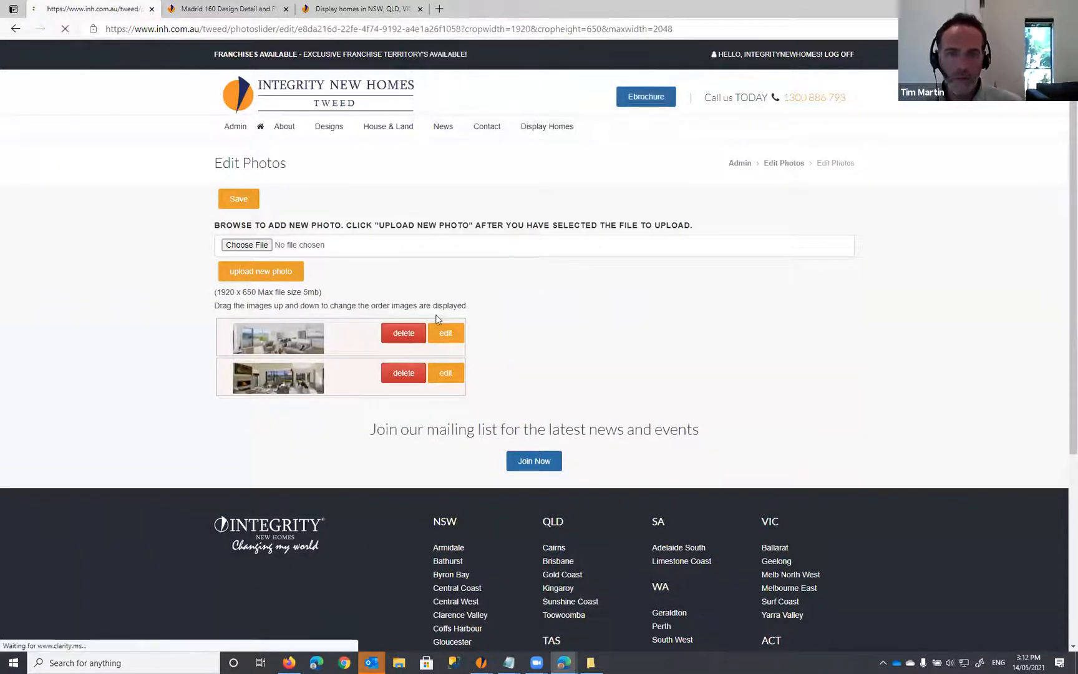
left_click(412, 337)
left_click(588, 91)
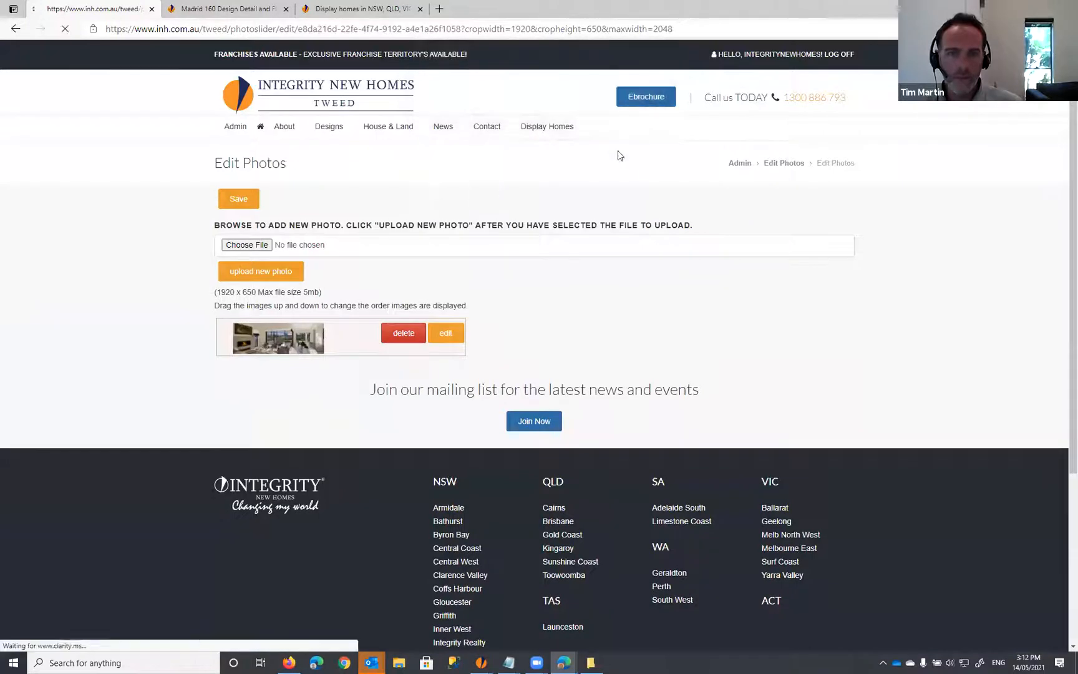
Step: View the public Display Homes page and test the second Madrid 160 link in a new tab, closing it after reviewing the design page
left_click(556, 129)
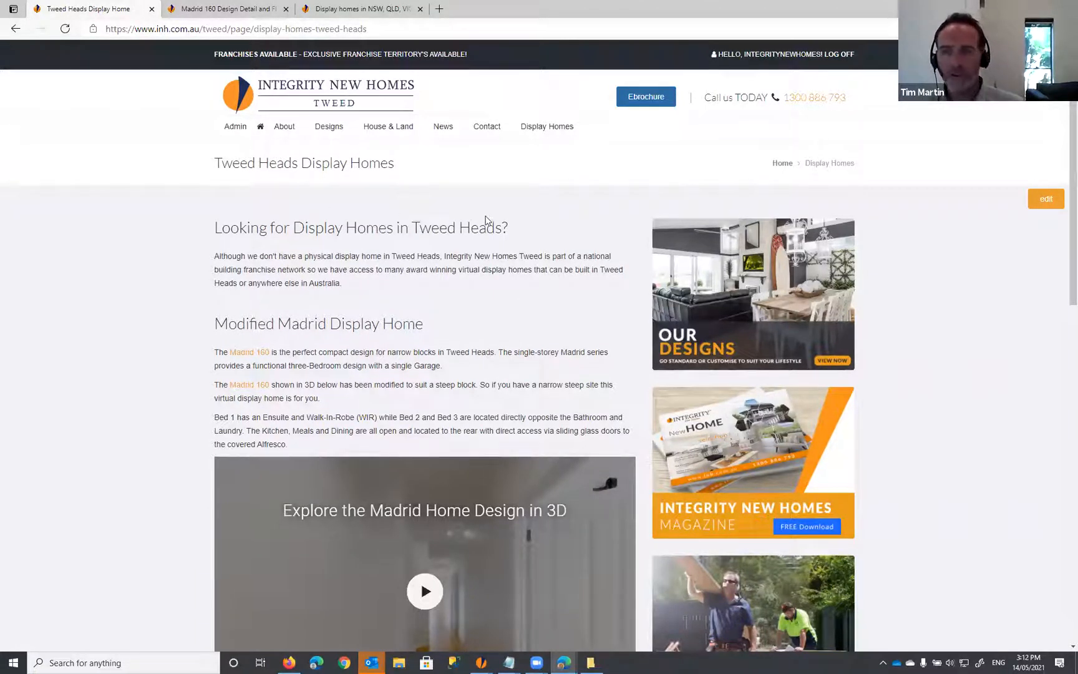
scroll(414, 243, "down", 2)
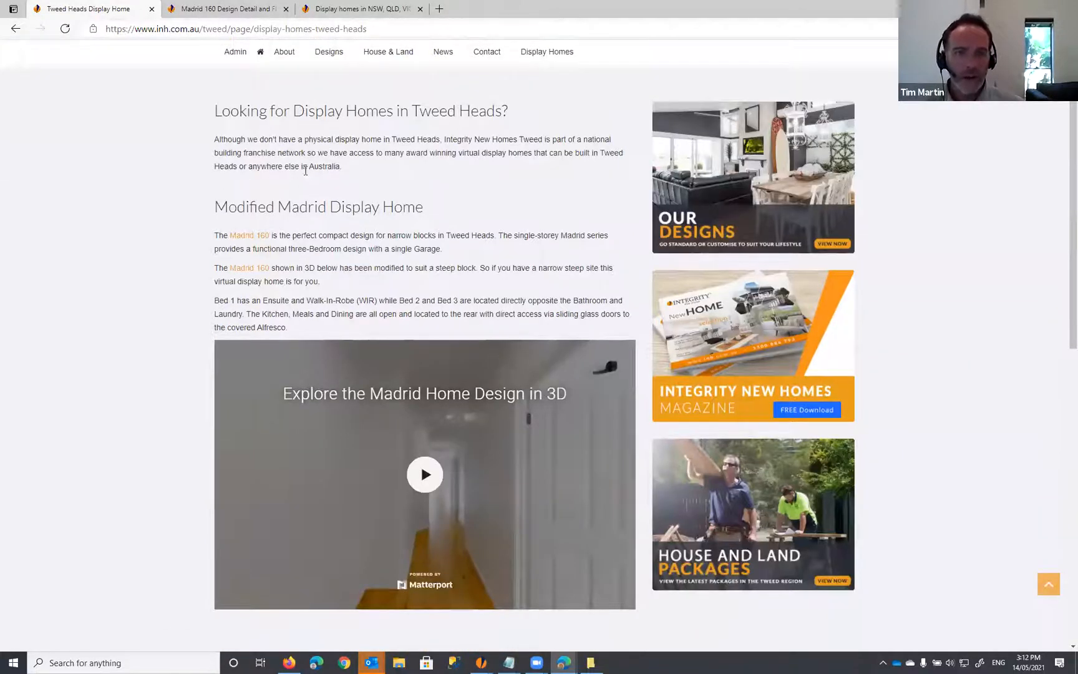
right_click(251, 273)
left_click(265, 279)
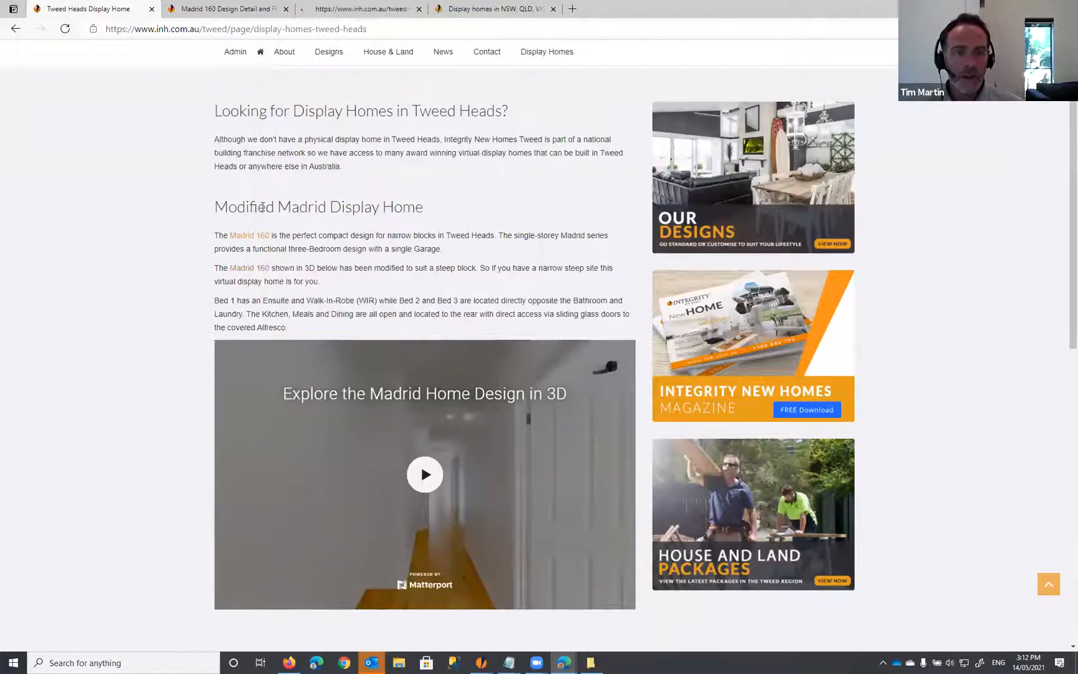
left_click(362, 9)
scroll(404, 380, "down", 10)
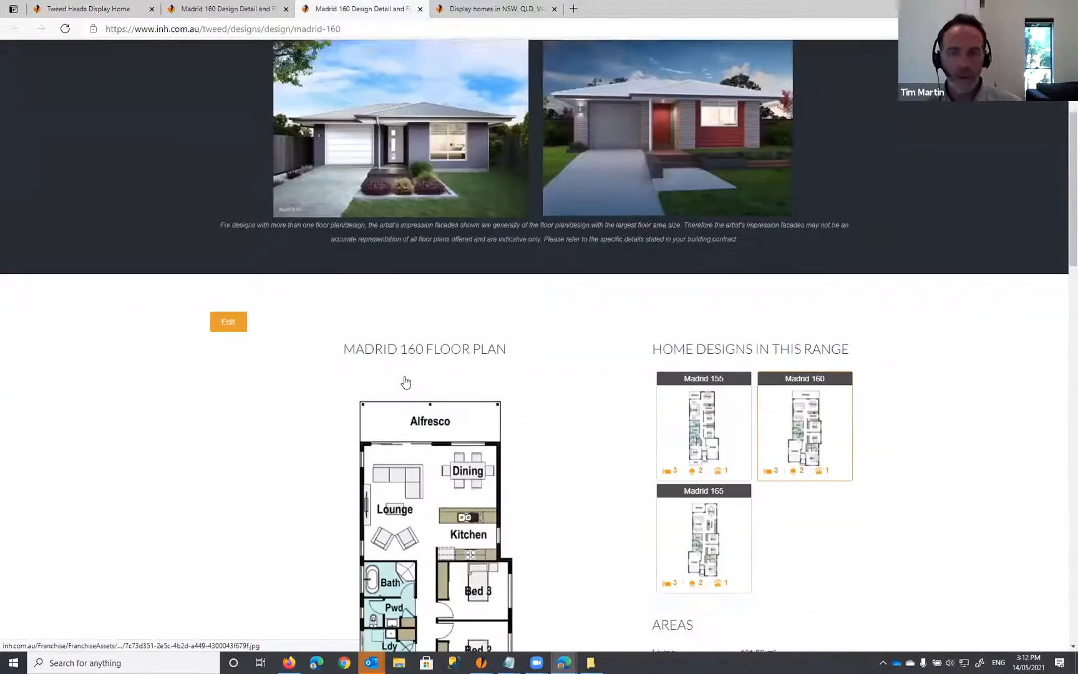
scroll(401, 282, "up", 4)
scroll(401, 282, "up", 6)
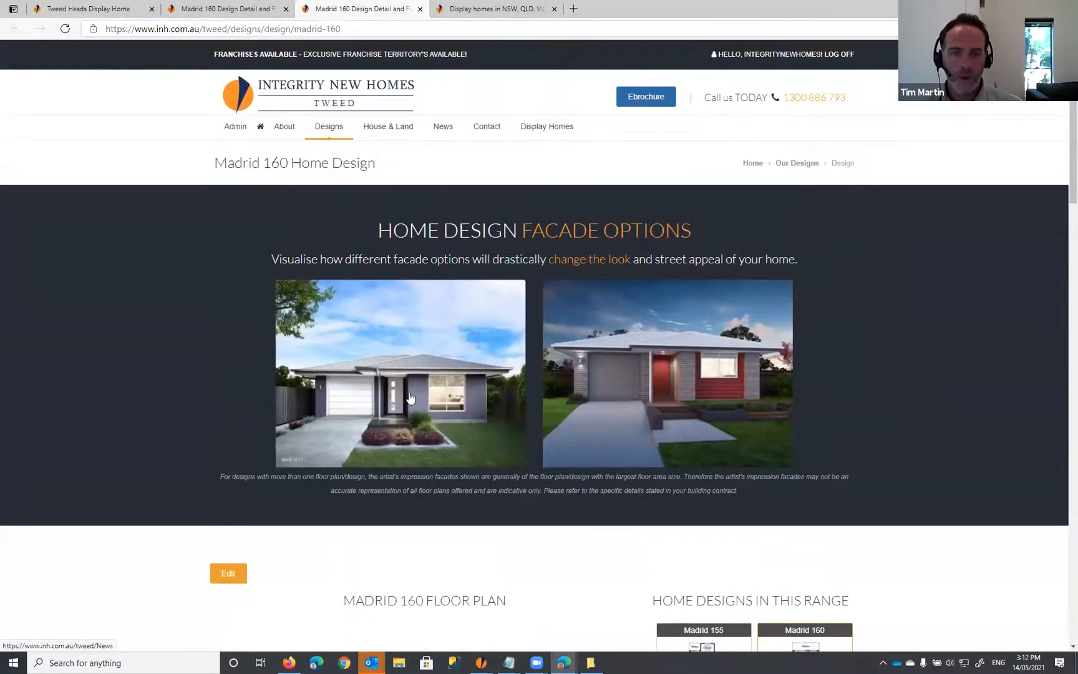
key("ctrl+w")
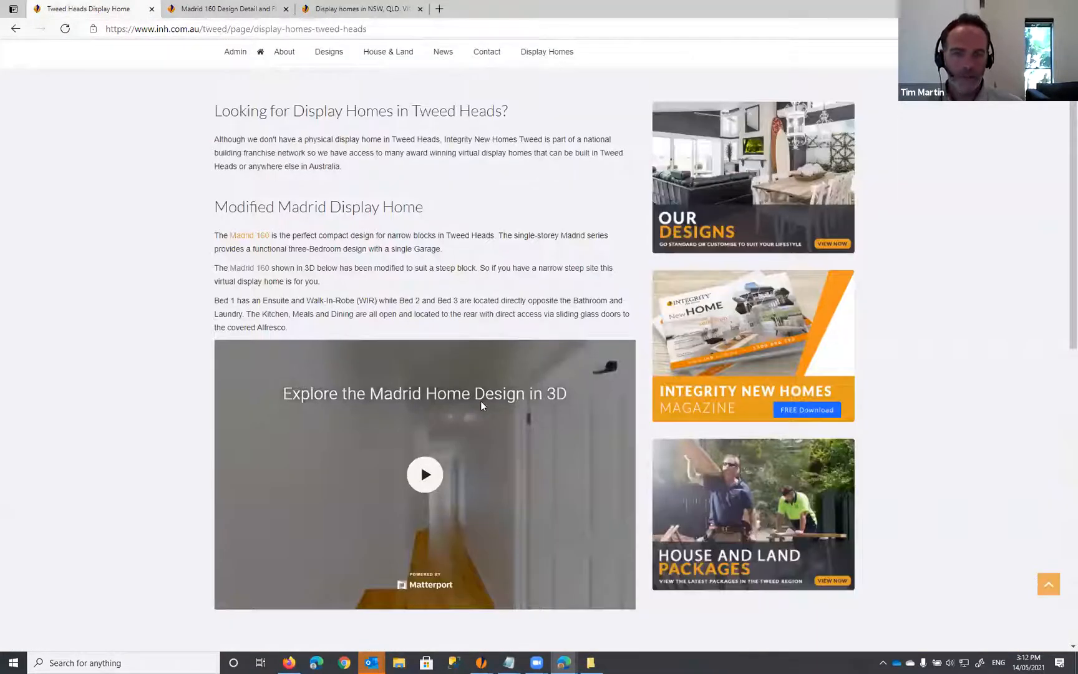
Step: Start the embedded Madrid 3D tour and look over the page around it
left_click(481, 402)
scroll(480, 401, "down", 2)
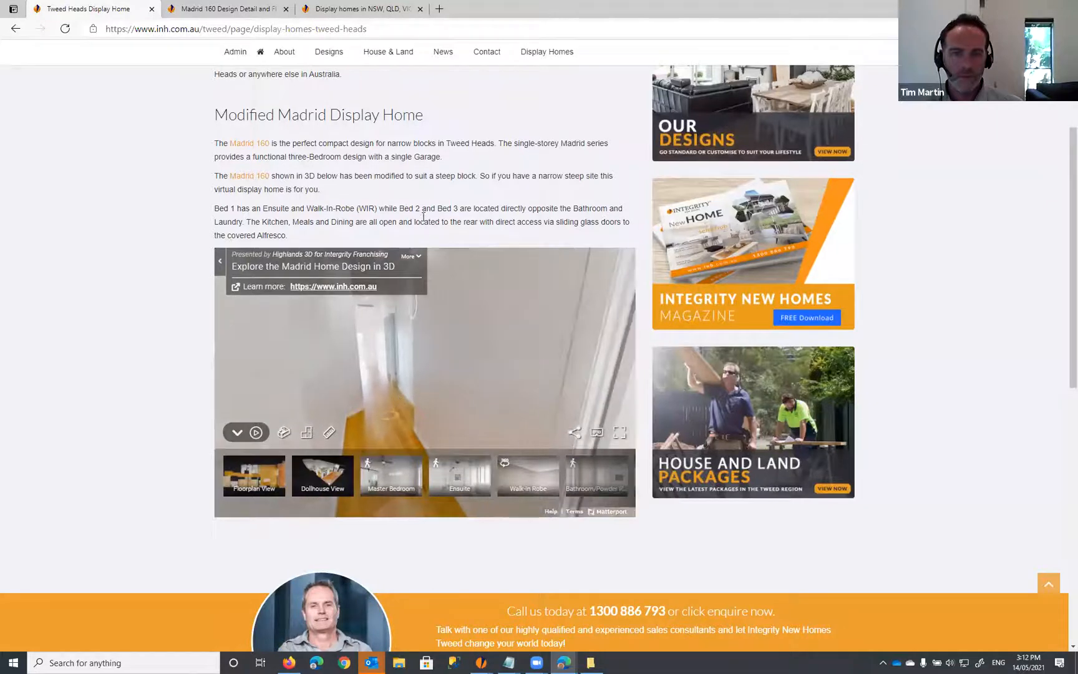
scroll(479, 189, "up", 3)
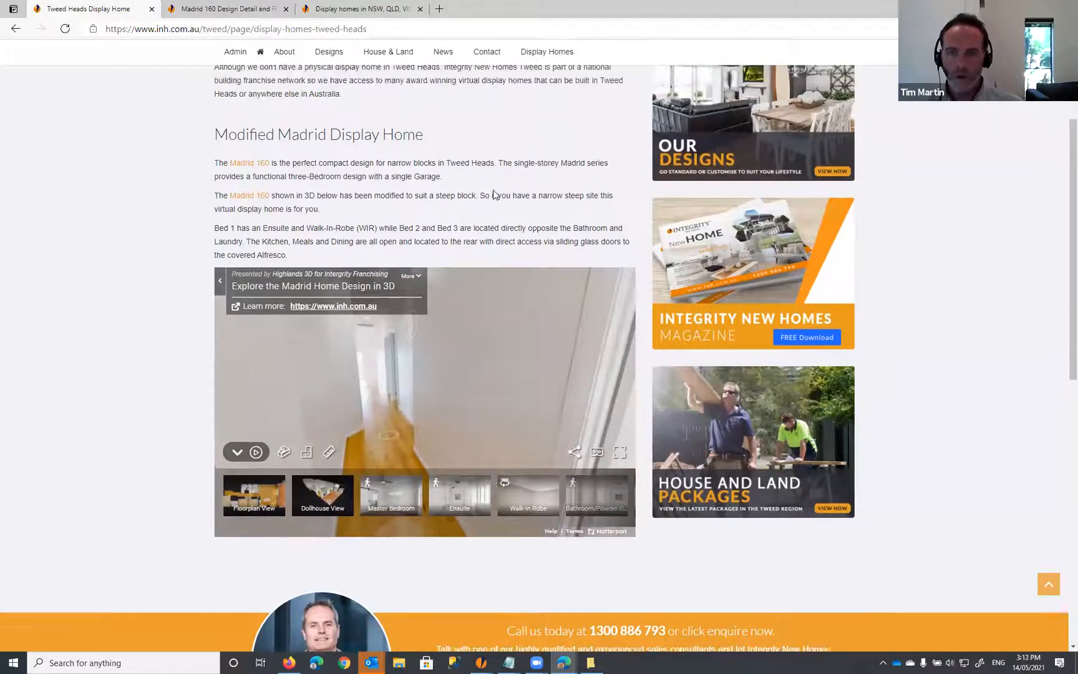
Step: Open the display-homes-tweed-heads page for editing from the franchise admin page list
left_click(235, 126)
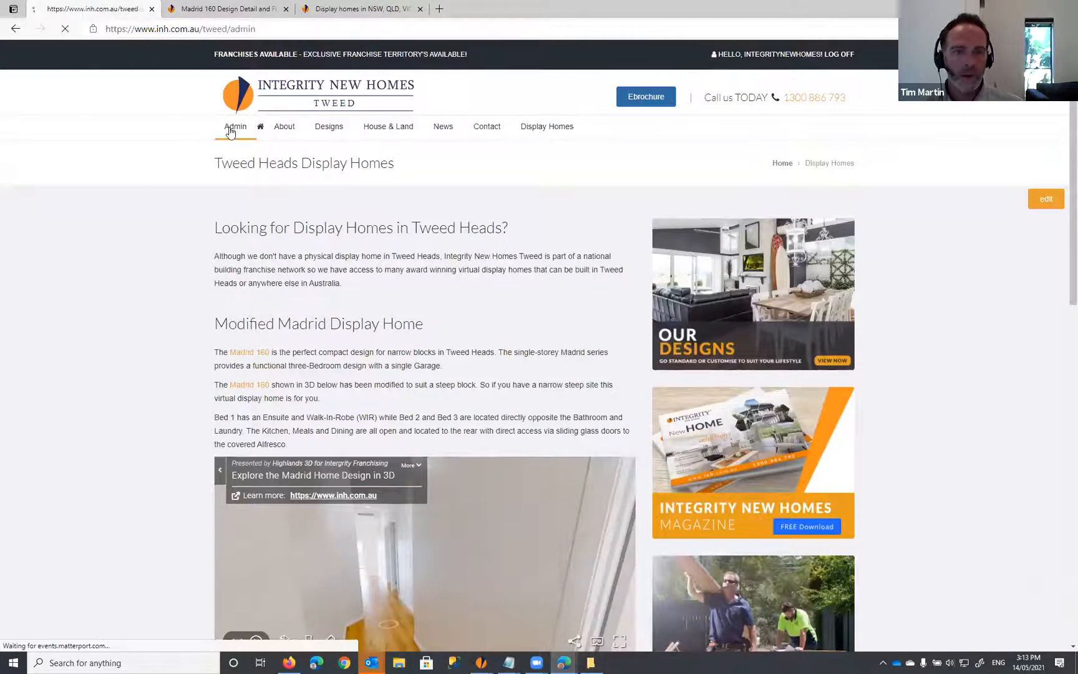
scroll(301, 324, "down", 7)
scroll(287, 287, "down", 4)
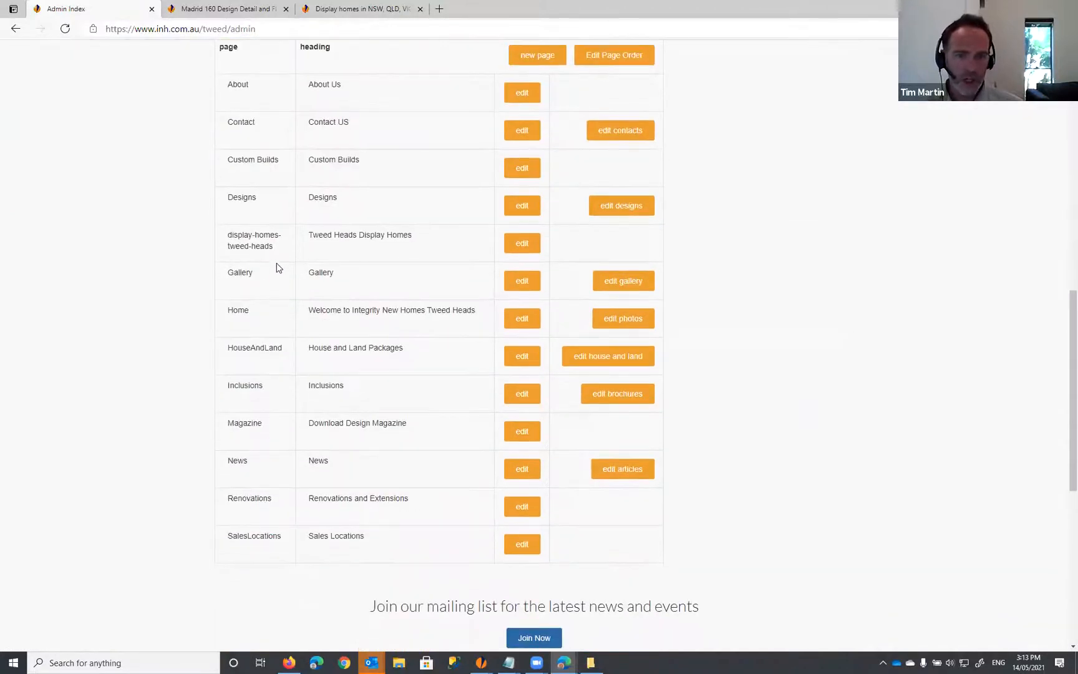
scroll(277, 267, "up", 2)
left_click(520, 336)
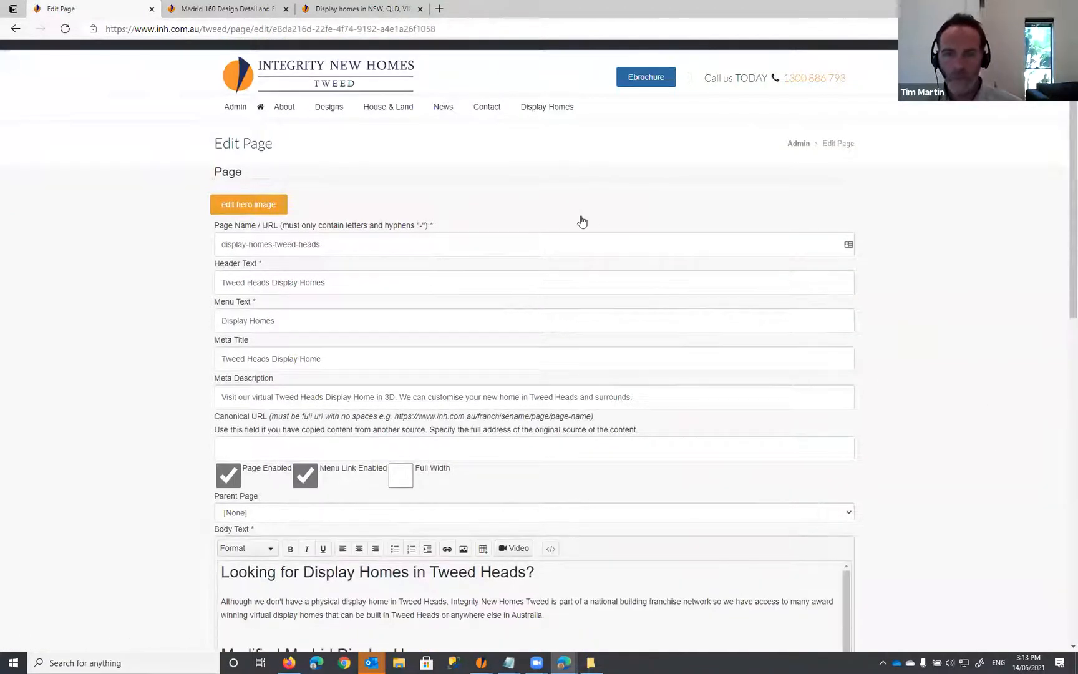
Step: Add a paragraph below the embedded tour about the Madrid 165's 9.1m width and the Madrid 155's 8.5m floor plan for narrow Tweed Heads blocks
scroll(260, 329, "down", 7)
scroll(250, 337, "down", 5)
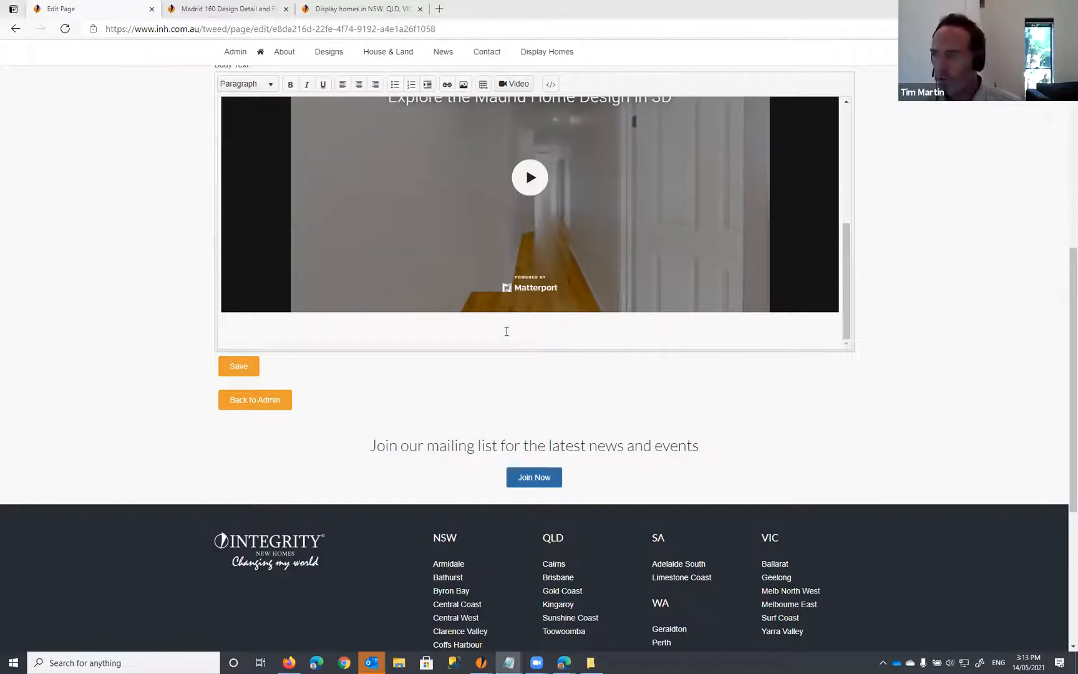
left_click(260, 336)
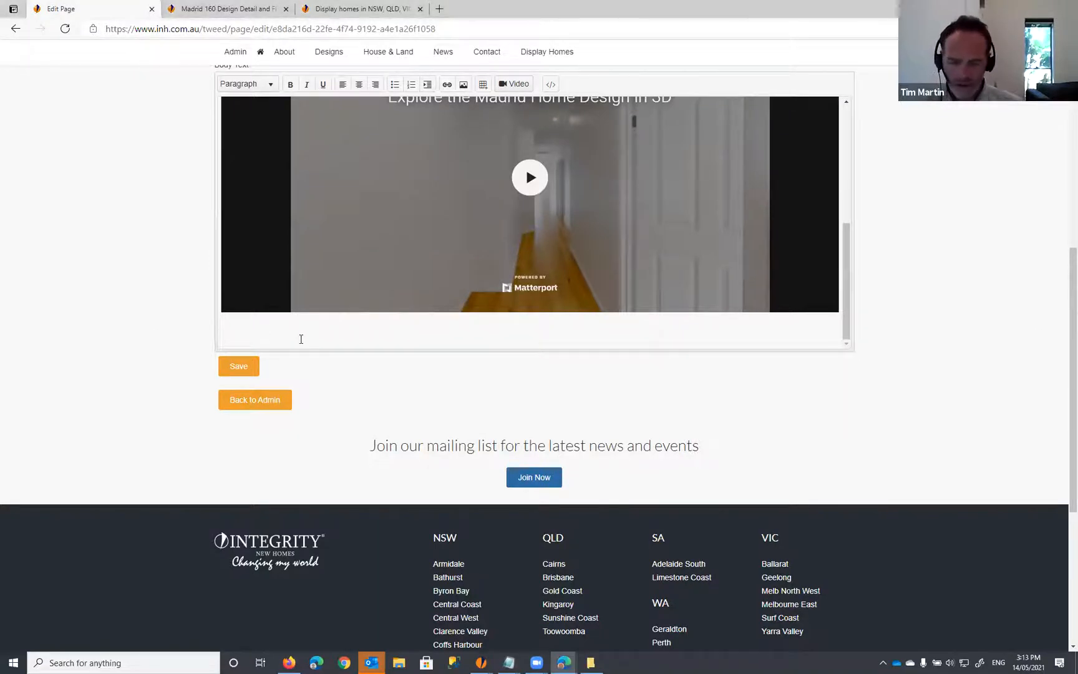
key("Return")
type("The Floor Plan of the Madrid 165 has a width of 9.1m which would suit most narrow blocks in the Tweed Heads region. If you have a small block that requires an even narrower footprint, the Madrid 155 has a narrower floor plan width of 8.5m to fit even the most narrow block.")
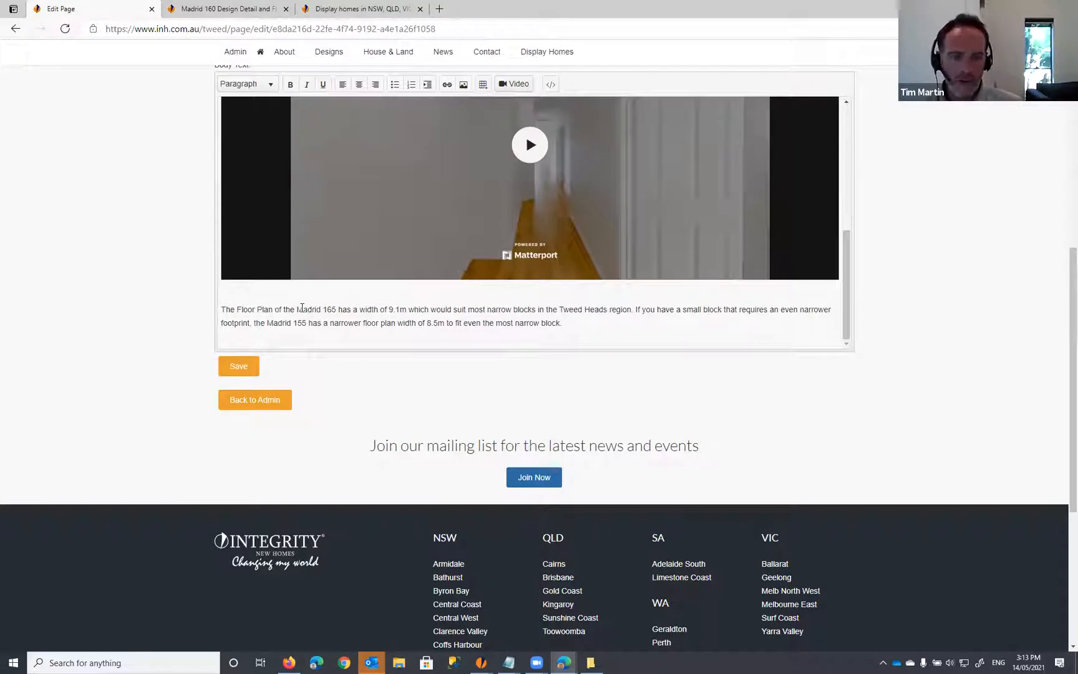
Step: Review the design names, location and narrow-block keywords in the new floor plan paragraph
left_click_drag(297, 309, 336, 310)
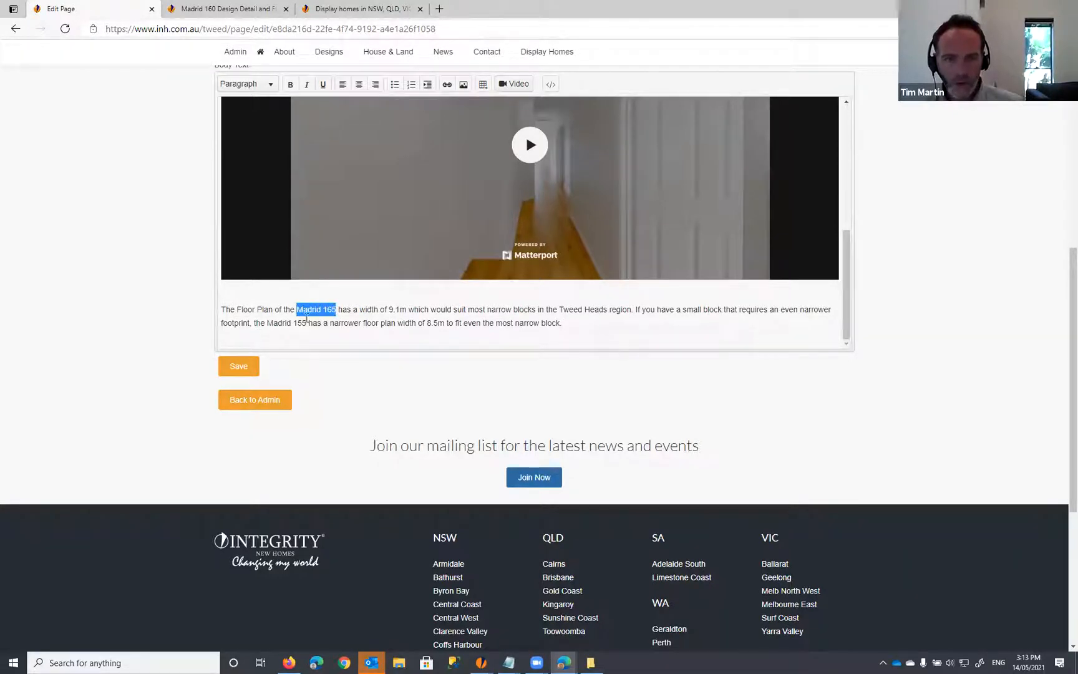
left_click_drag(269, 324, 305, 324)
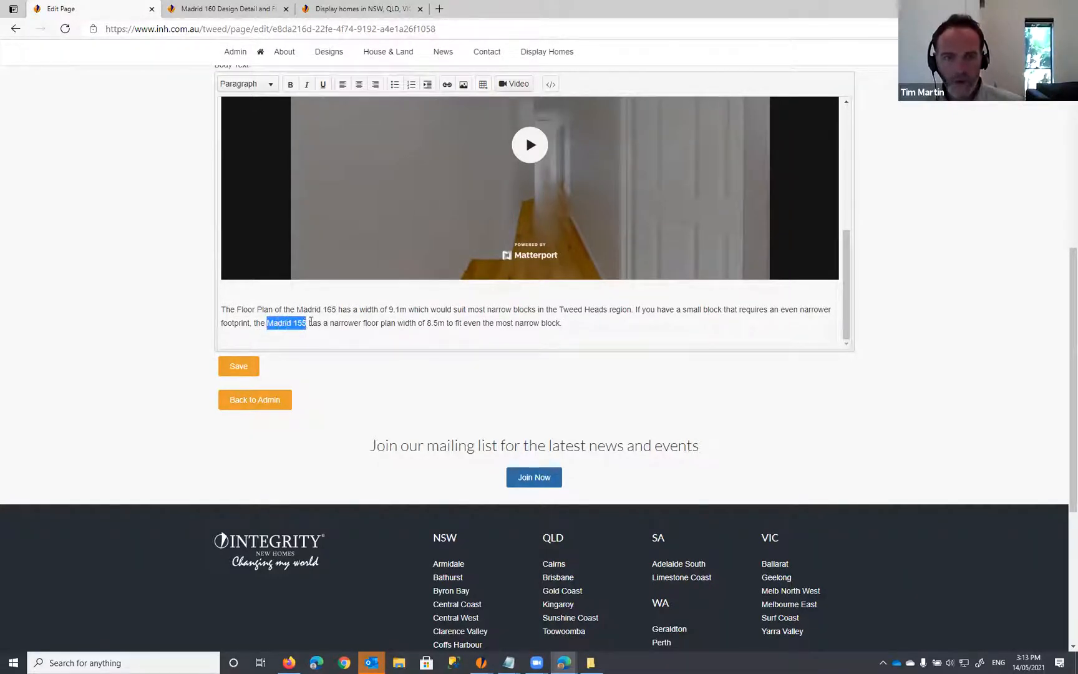
left_click(409, 309)
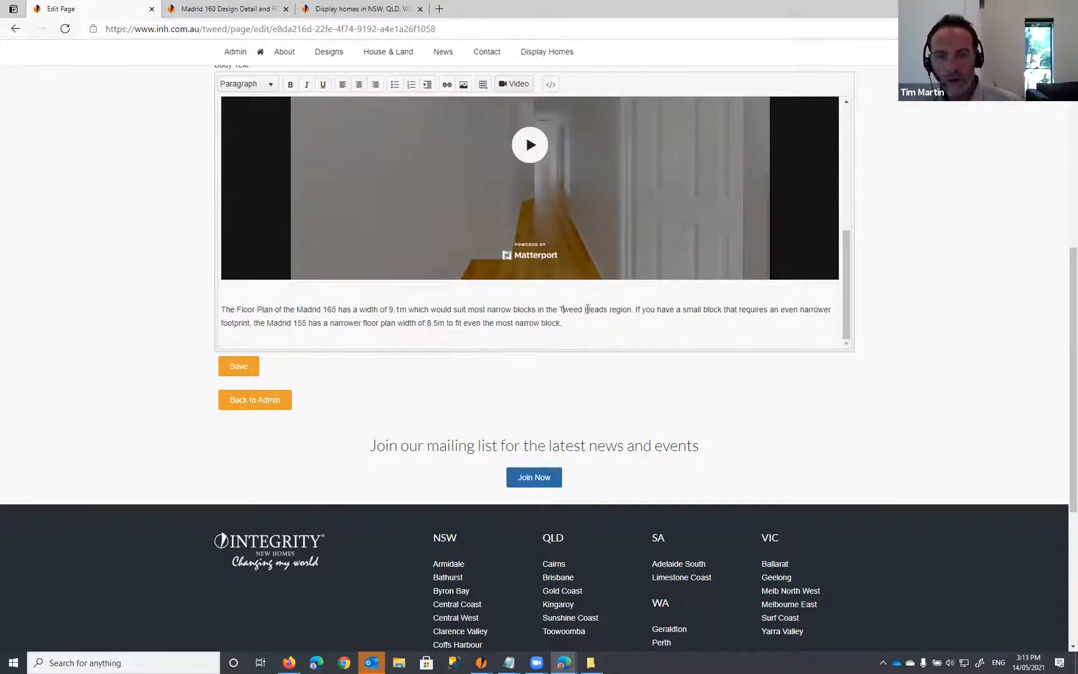
left_click_drag(562, 309, 596, 308)
left_click_drag(684, 310, 722, 310)
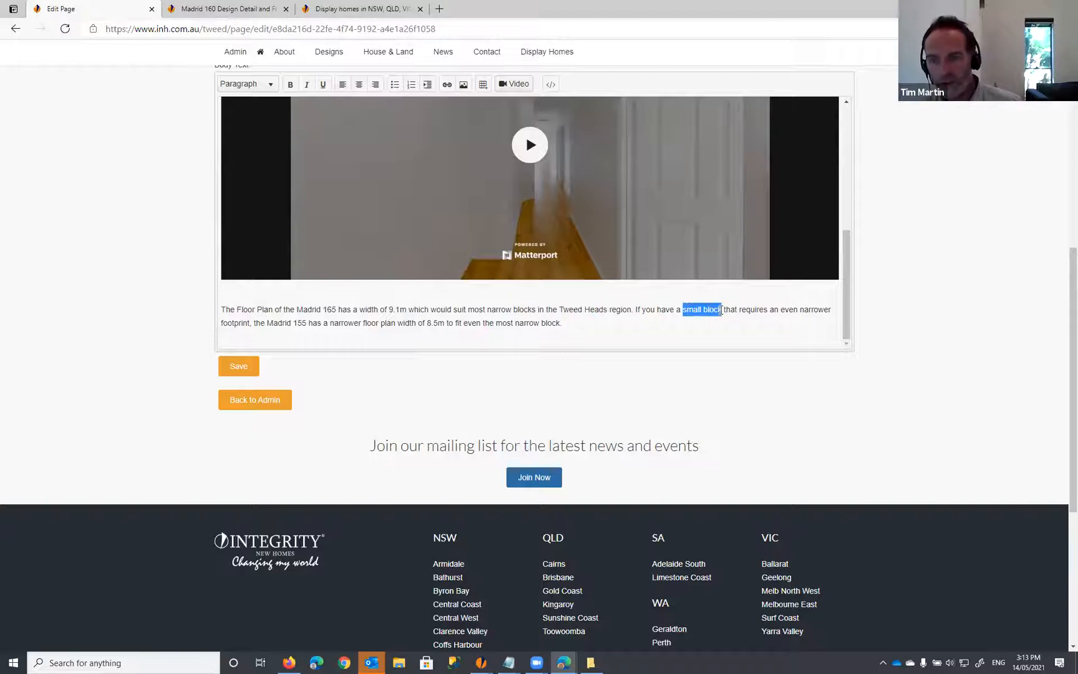
double_click(805, 310)
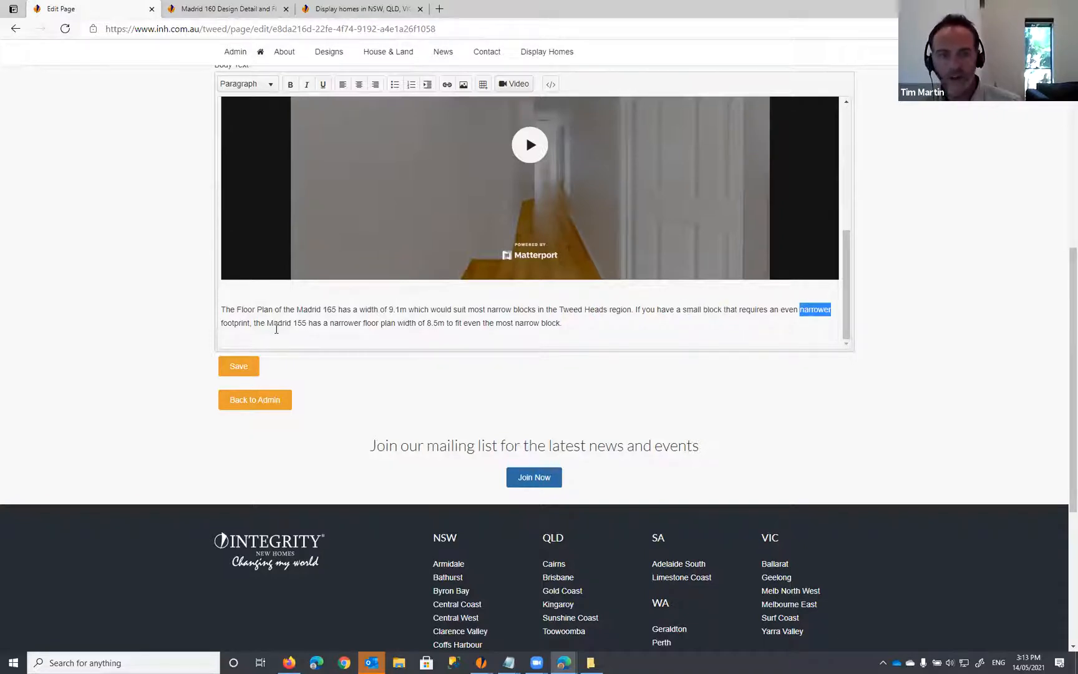
left_click(571, 323)
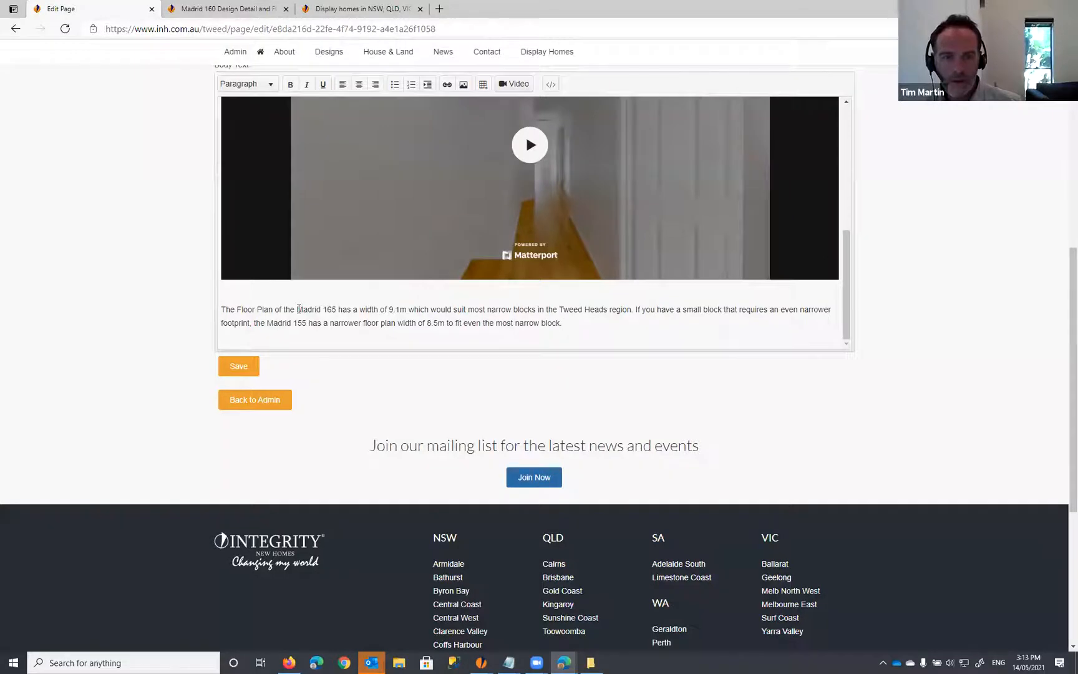
Step: Select "Madrid 165" in the new paragraph, load the madrid-165 design page in the design tab and copy its relative path
left_click_drag(298, 309, 335, 310)
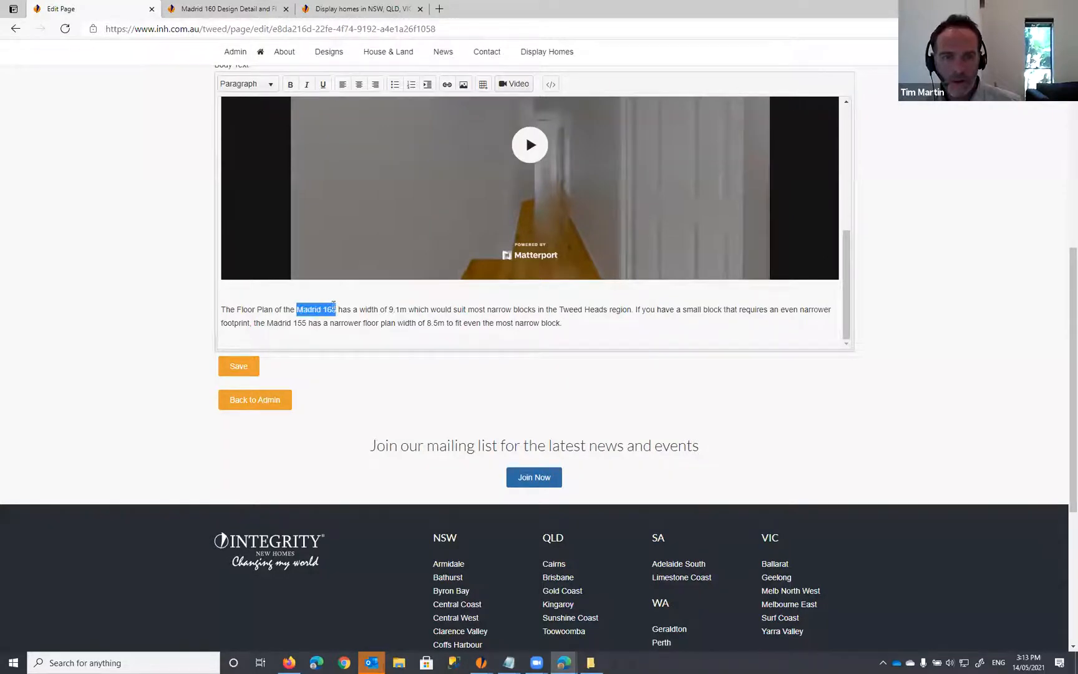
left_click(234, 9)
scroll(623, 274, "down", 4)
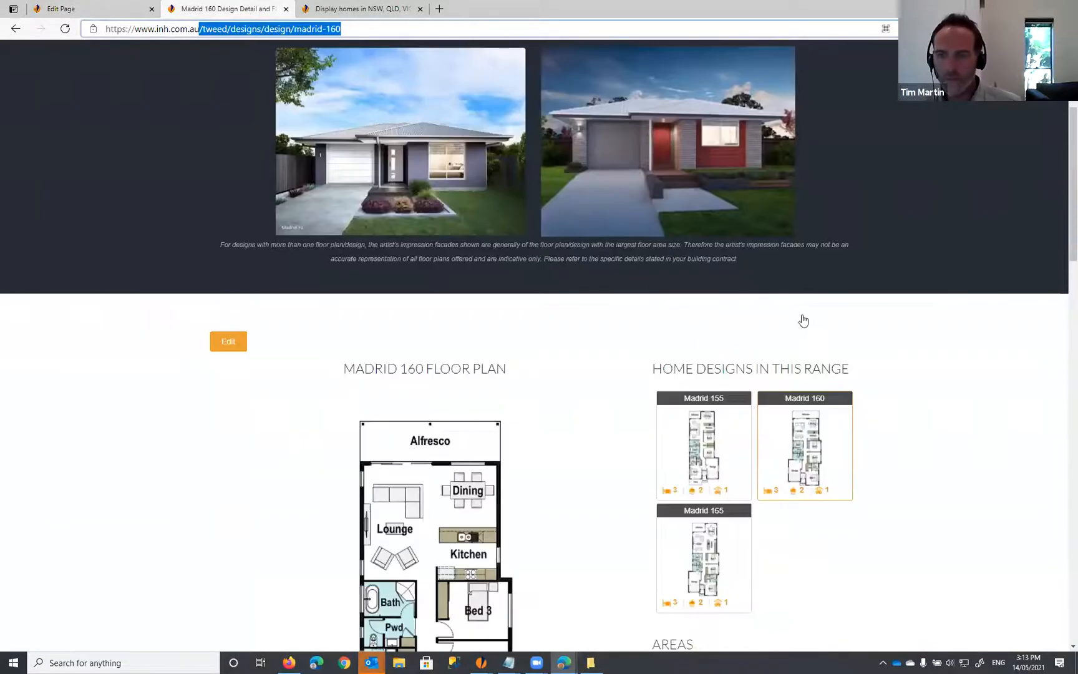
scroll(803, 320, "down", 2)
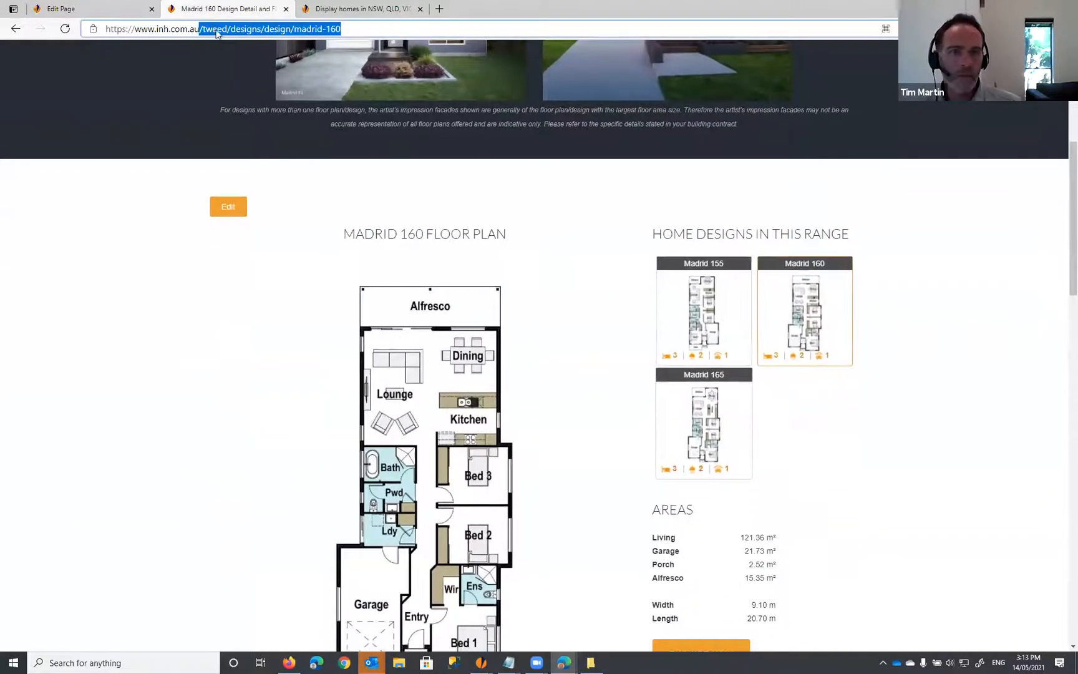
key("End")
key("BackSpace")
type("5")
key("Return")
left_click_drag(199, 28, 359, 25)
key("ctrl+c")
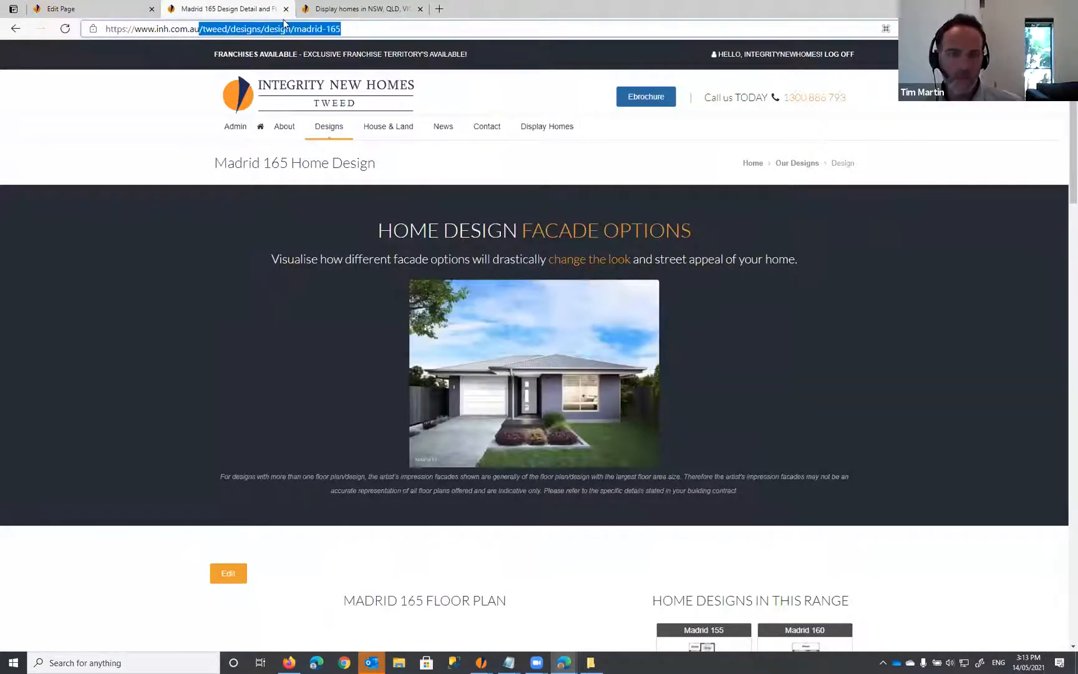
Step: Link the selected "Madrid 165" text in the page editor to /tweed/designs/design/madrid-165
left_click(81, 9)
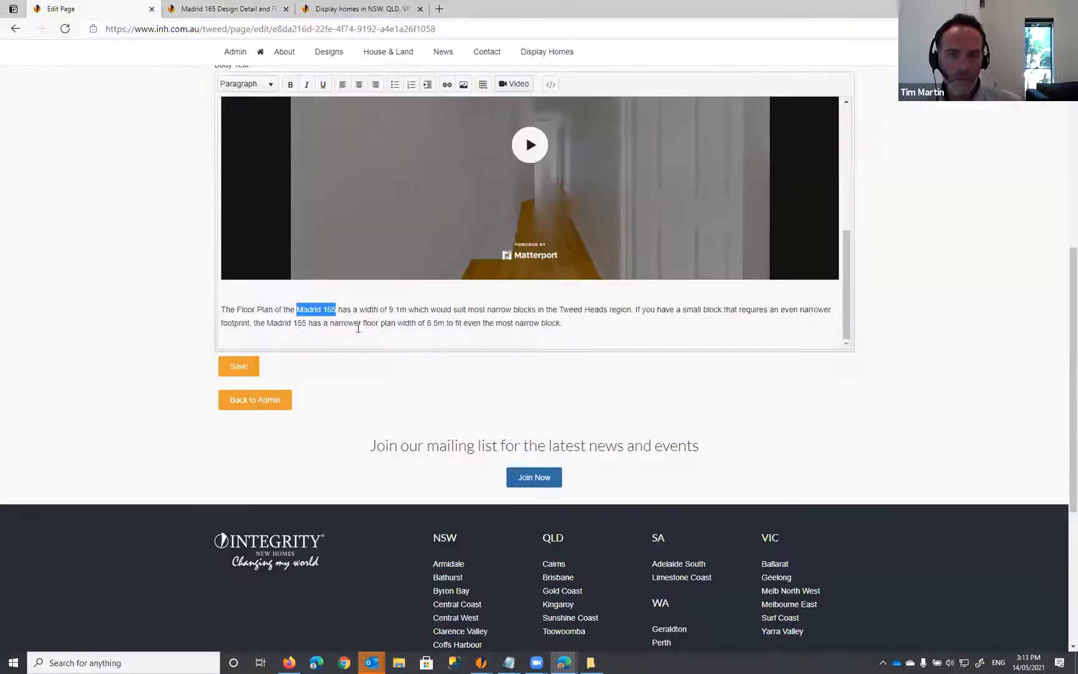
left_click(448, 85)
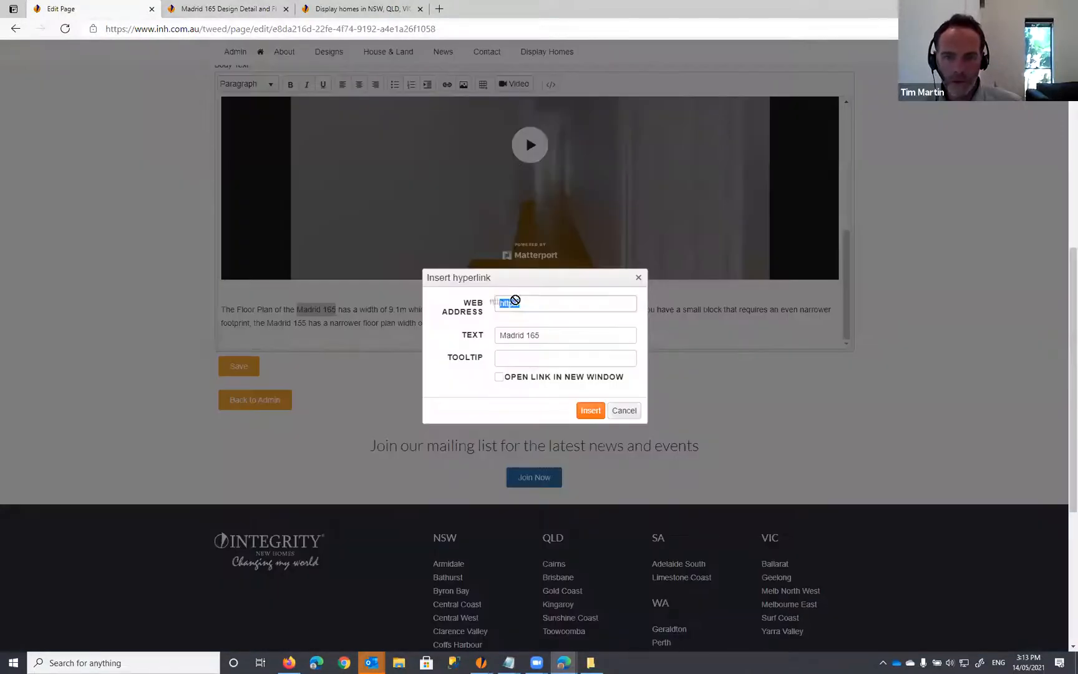
left_click(529, 304)
key("ctrl+a")
key("ctrl+v")
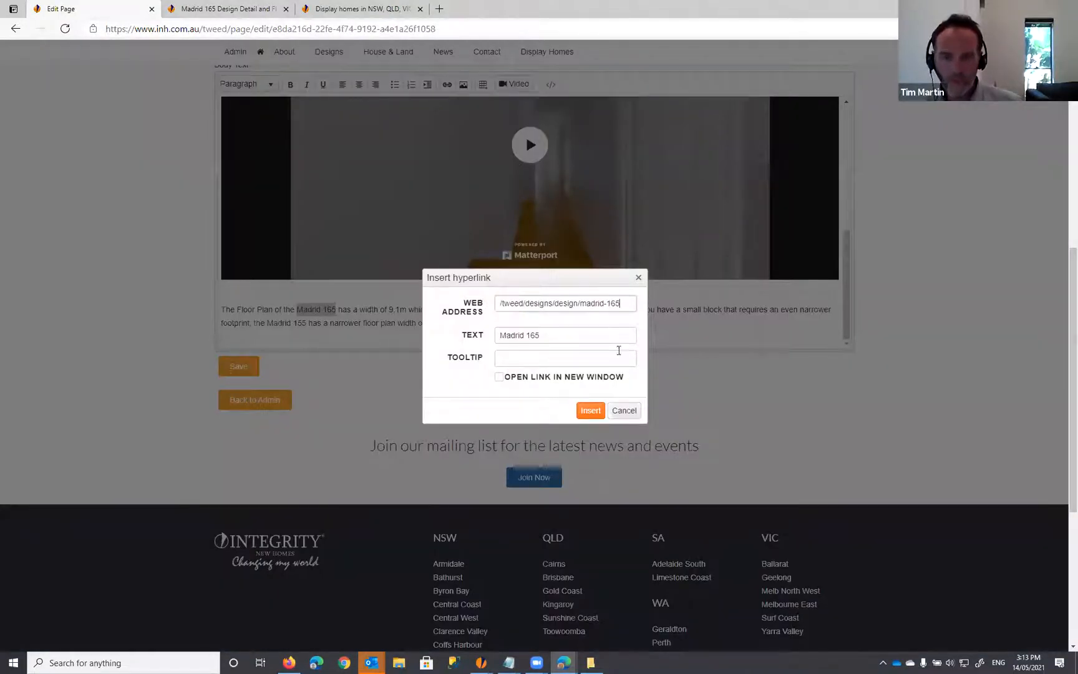
left_click(593, 410)
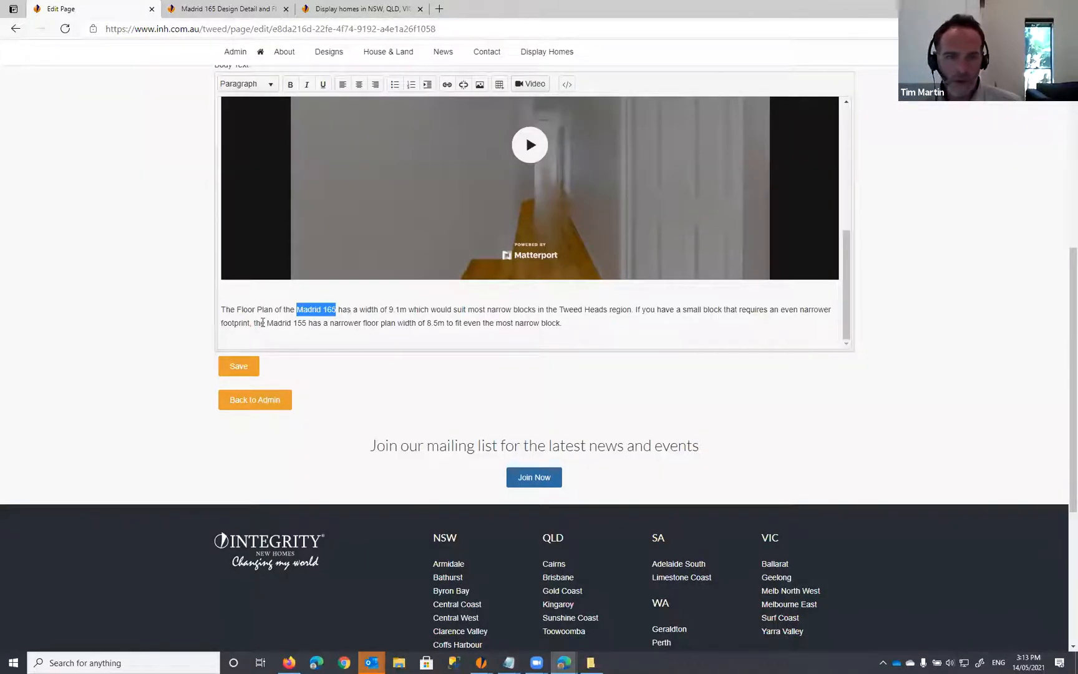
Step: Select "Madrid 155" in the paragraph, open the Madrid 155 design page from the design range and copy its relative path
left_click_drag(267, 322, 307, 327)
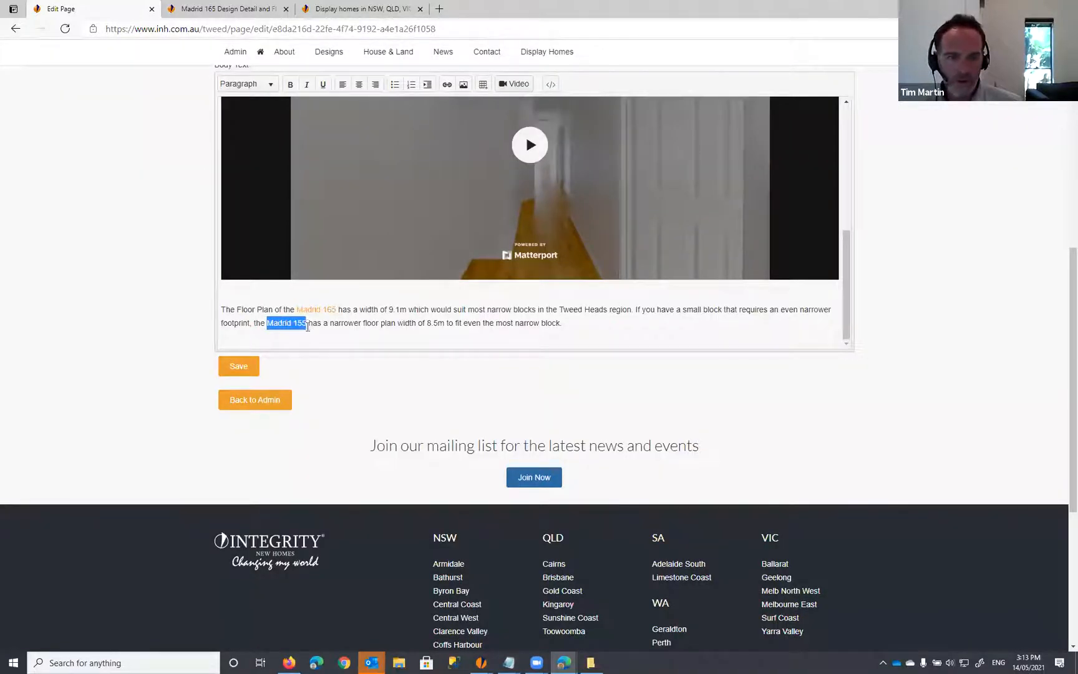
left_click(226, 8)
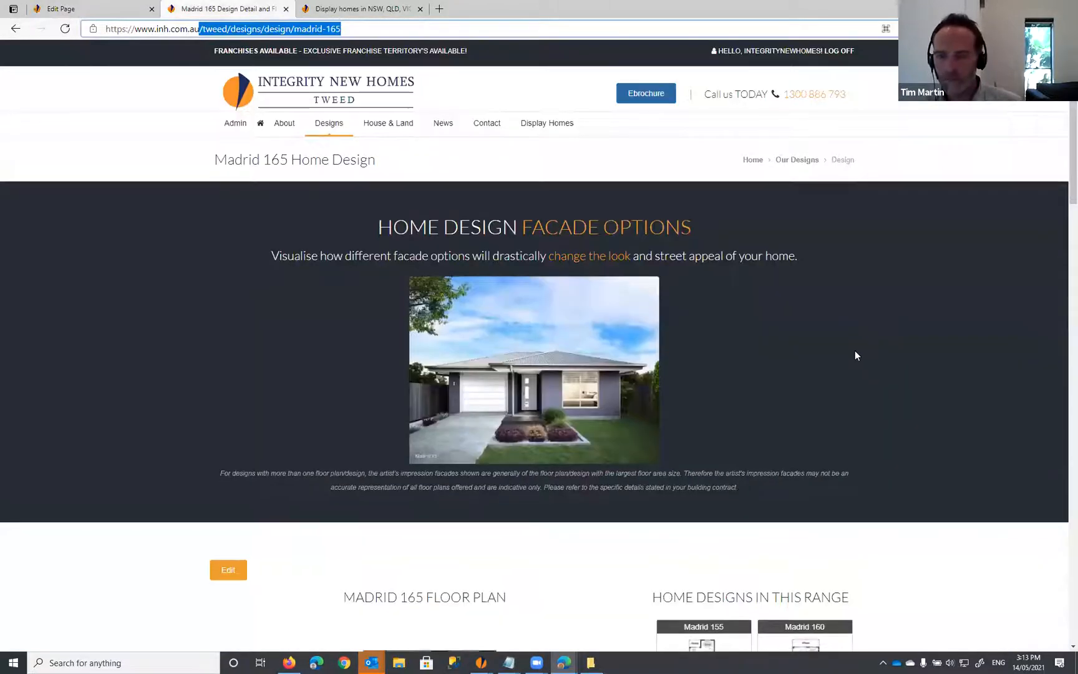
scroll(731, 451, "down", 3)
left_click(732, 449)
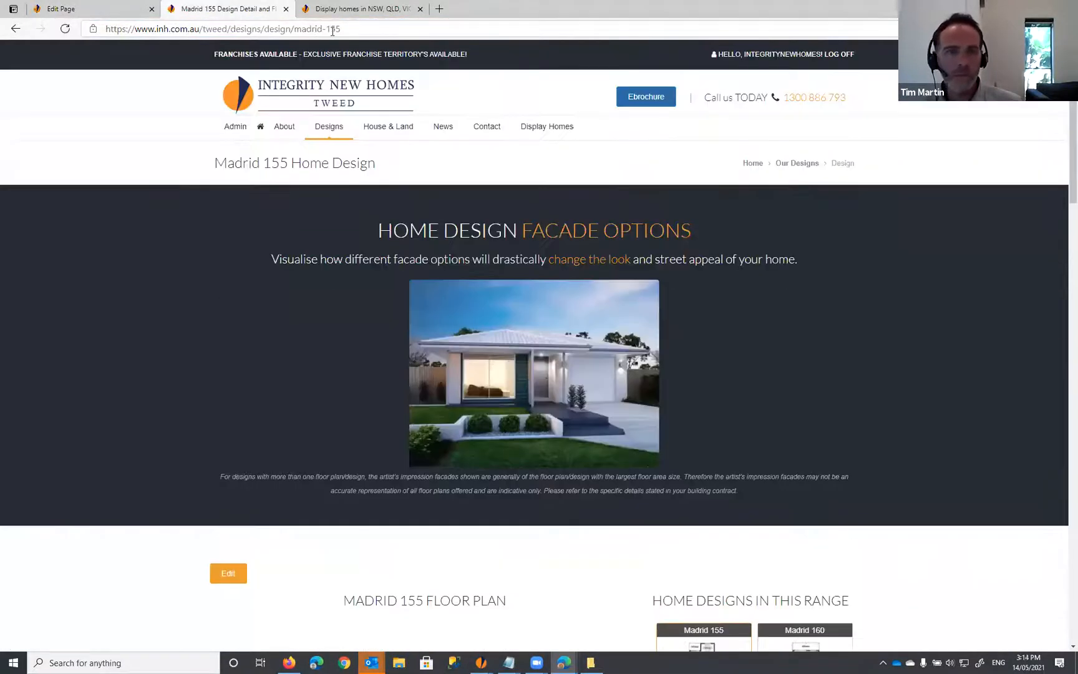
left_click(337, 30)
left_click_drag(341, 30, 201, 37)
key("ctrl+c")
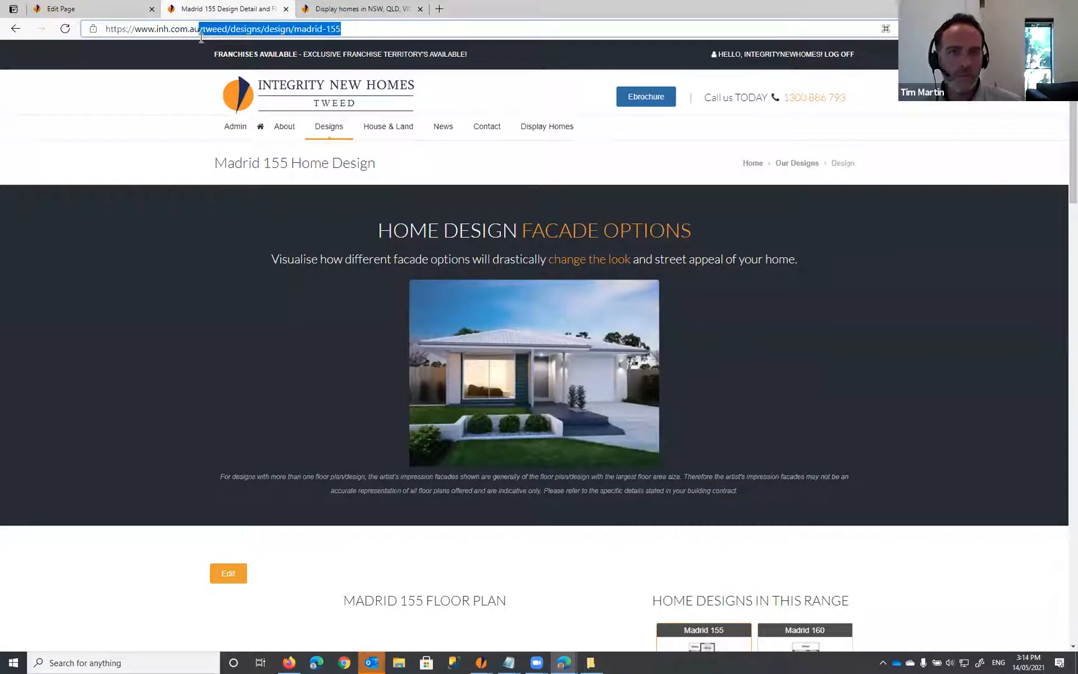
Step: Link the "Madrid 155" text in the page editor to /tweed/designs/design/madrid-155
left_click(83, 8)
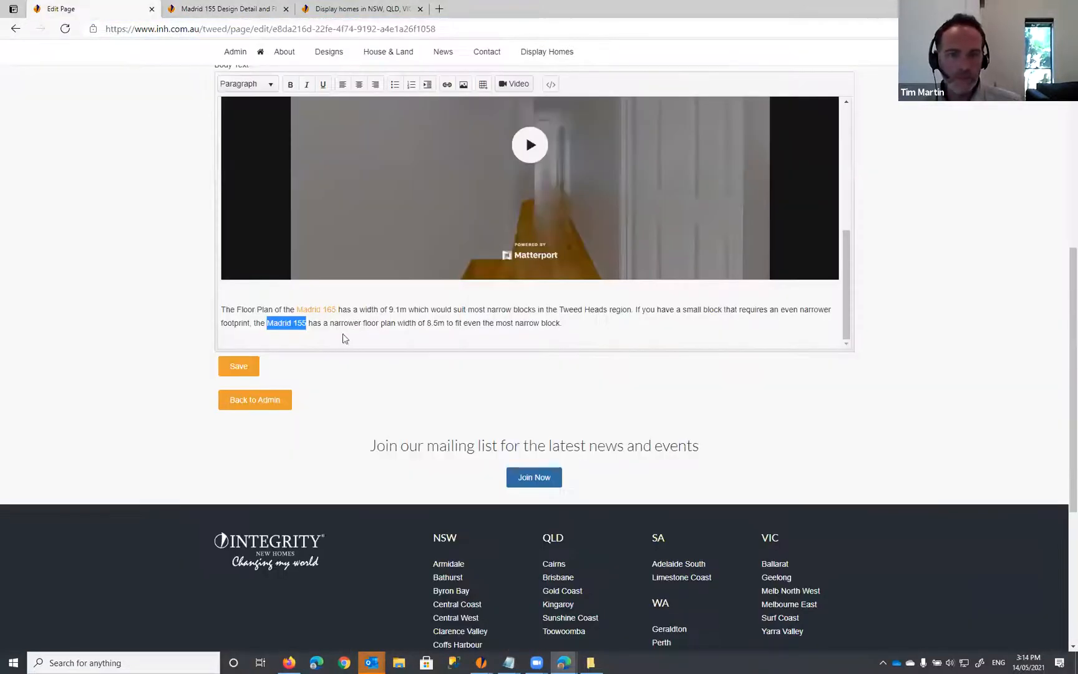
left_click(309, 322)
left_click_drag(307, 323, 267, 323)
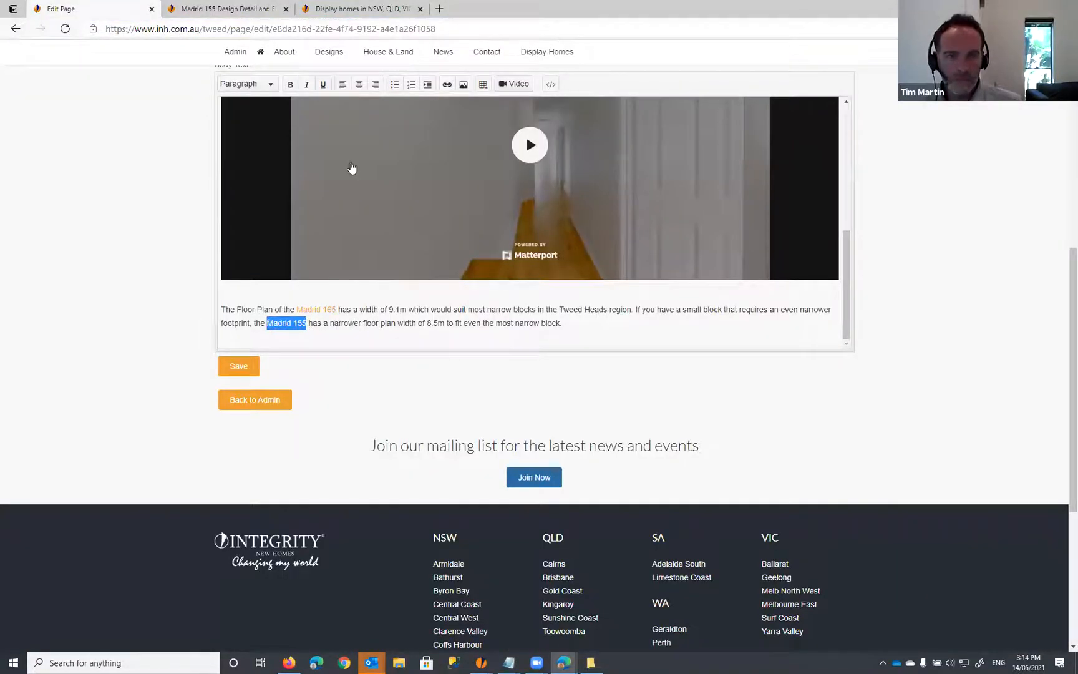
left_click(447, 84)
left_click(533, 303)
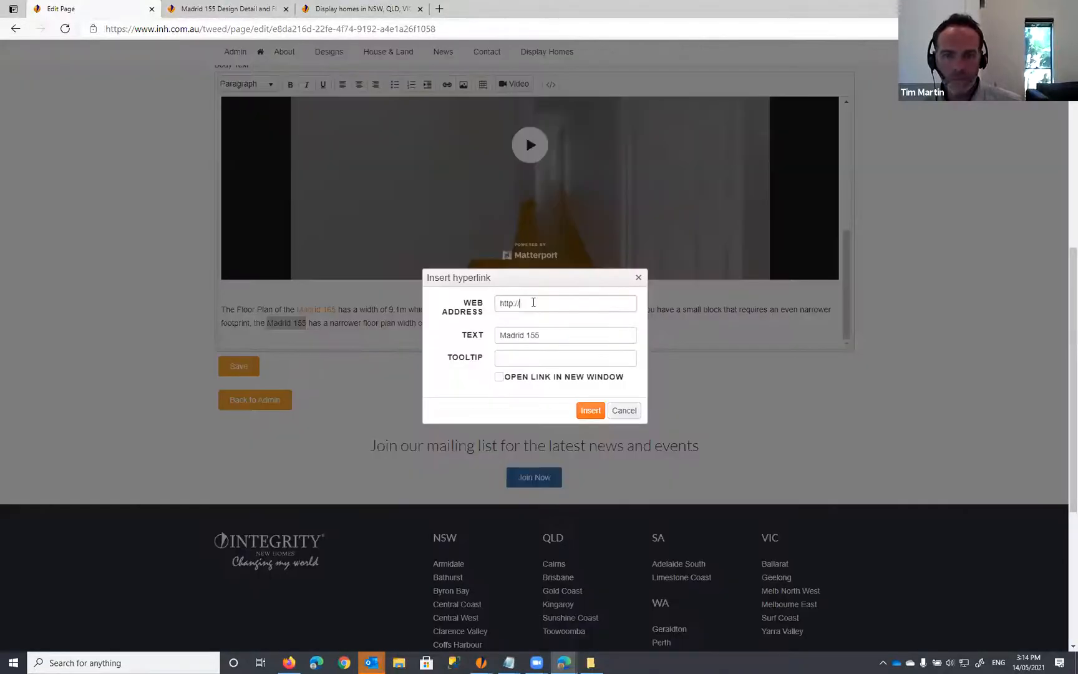
key("ctrl+a")
key("ctrl+v")
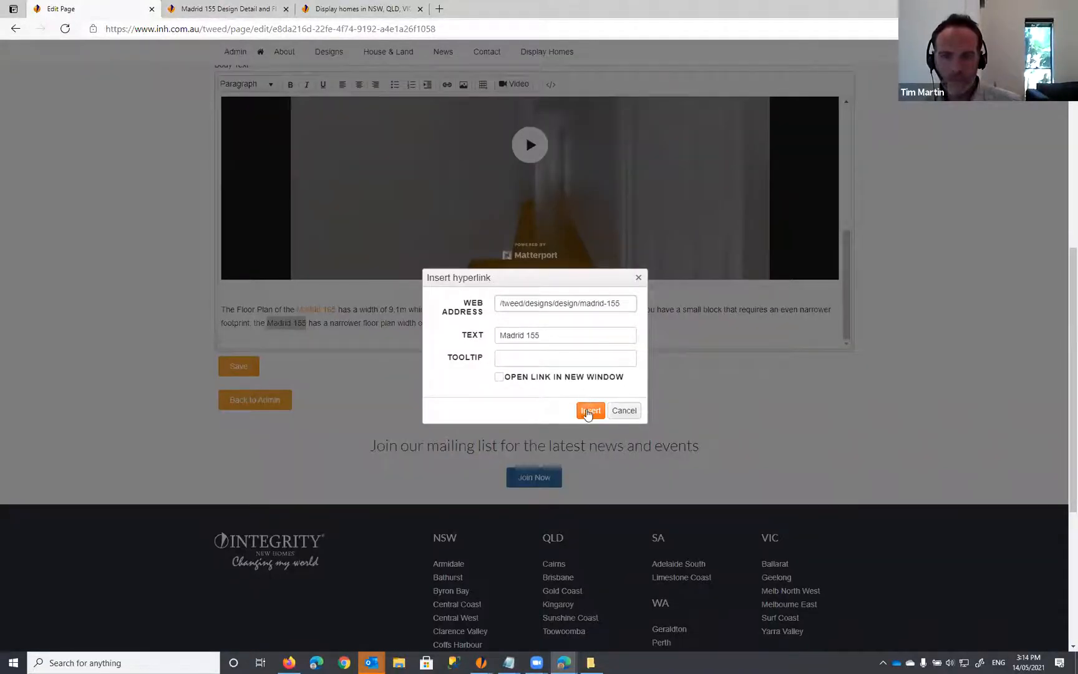
left_click(589, 410)
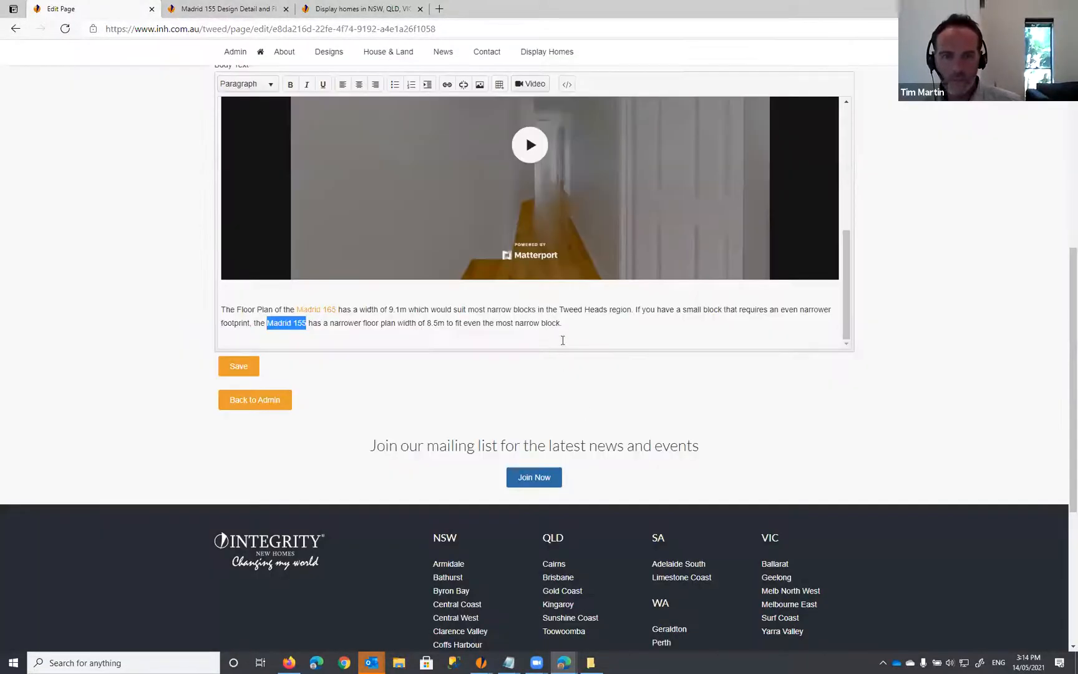
Step: Start a new line below the Madrid 165/155 floor plan paragraph and choose madrid-floor_lg.jpg as the image to insert there
left_click(574, 323)
key("Return")
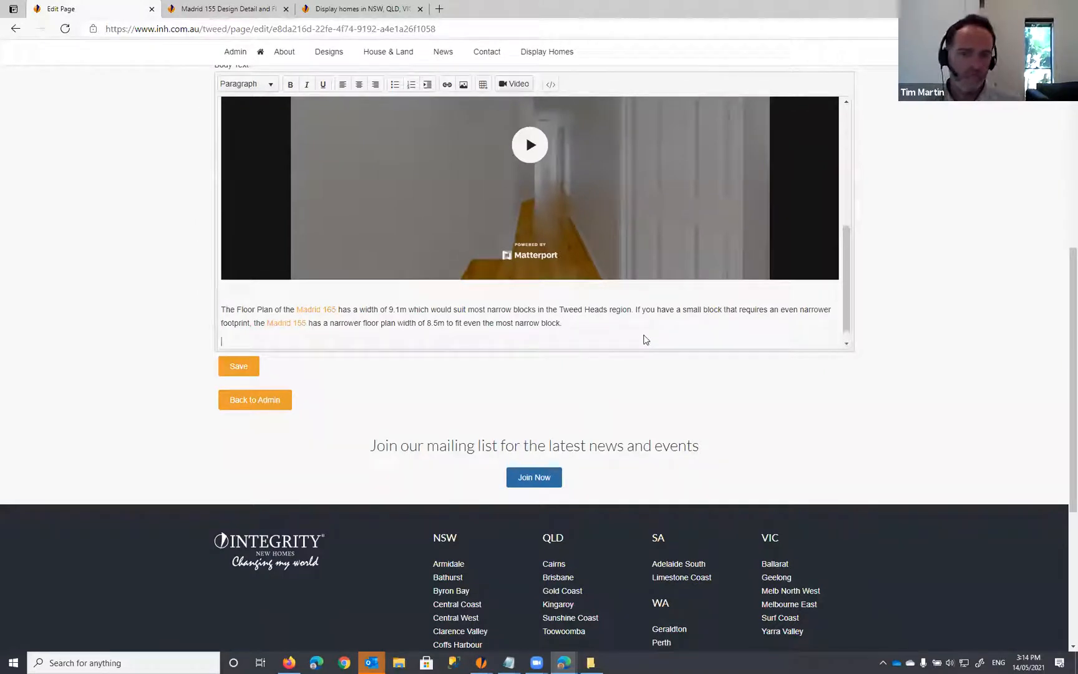
scroll(292, 310, "down", 1)
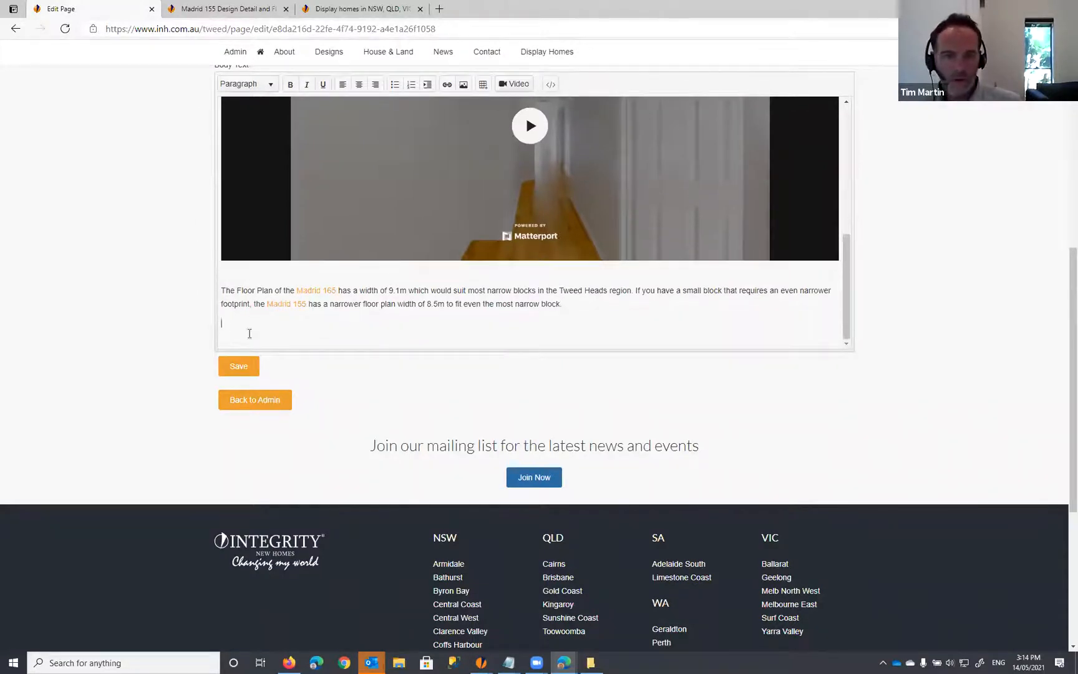
left_click(464, 85)
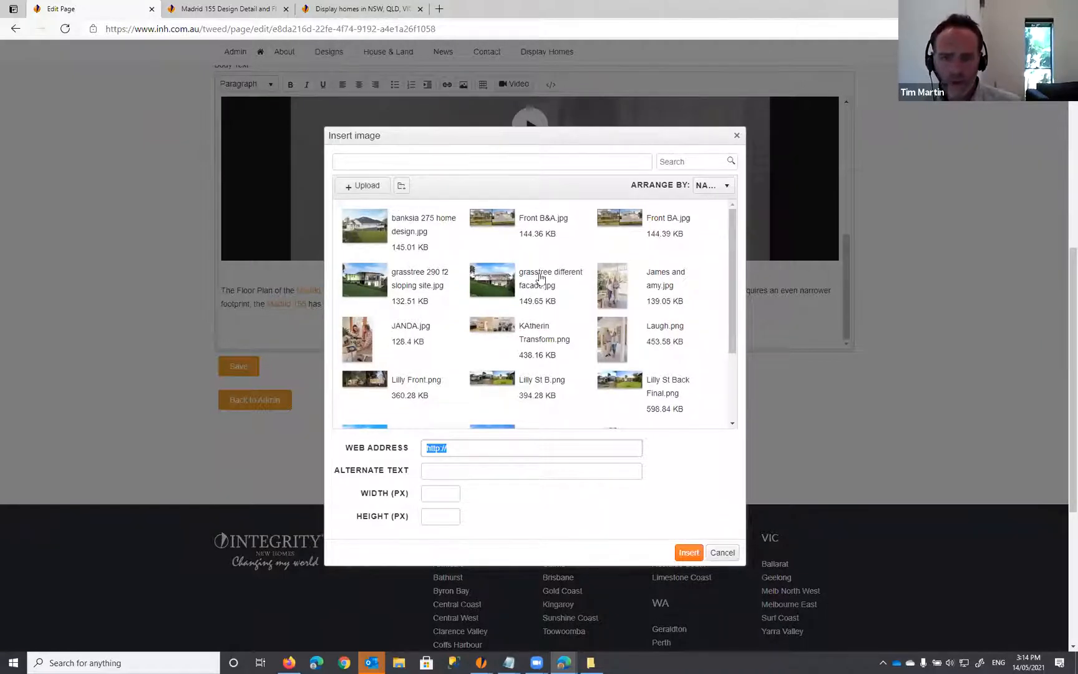
scroll(540, 275, "down", 2)
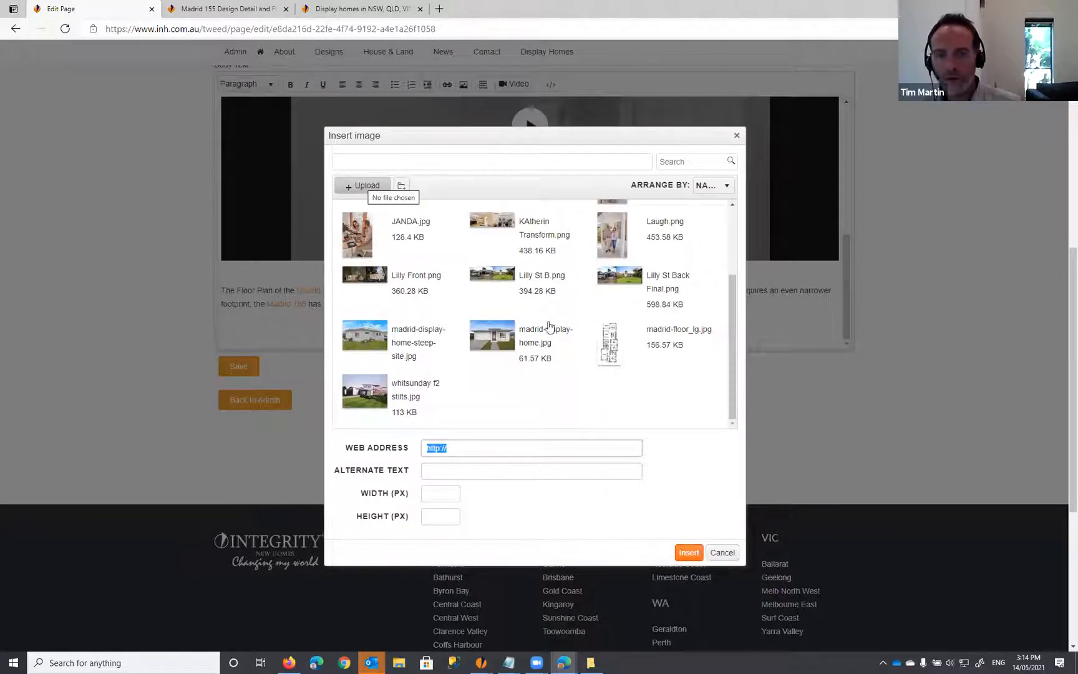
left_click(612, 345)
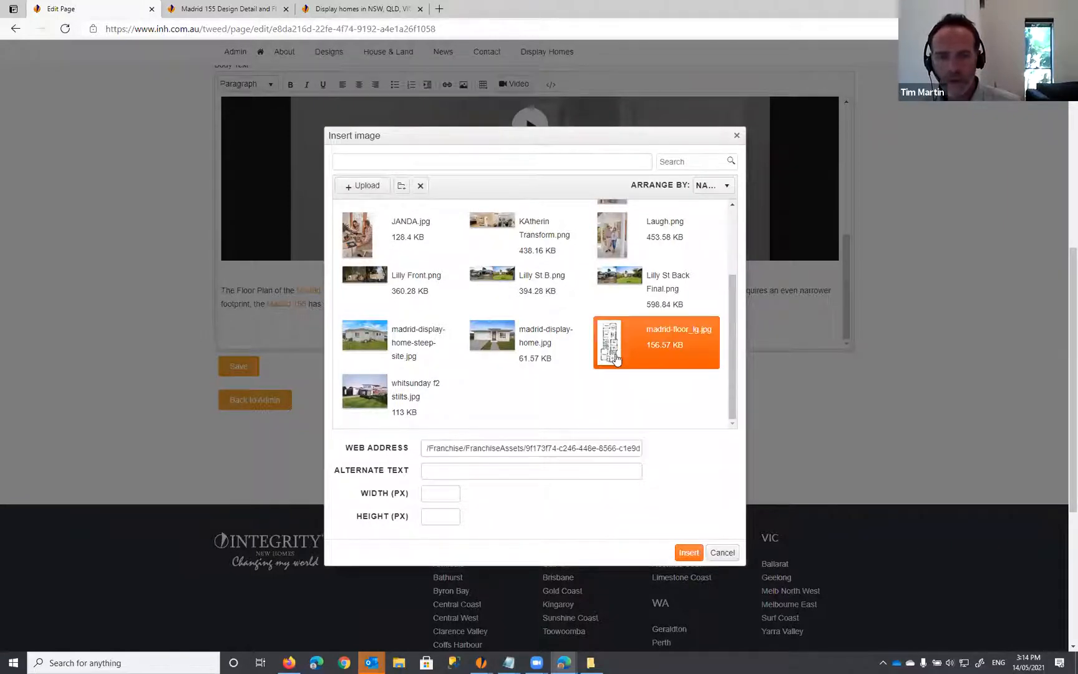
Step: Give the floor plan image the alternate text "Tweed Display Home Floor Plan for Narrow Block" and insert it
left_click(441, 470)
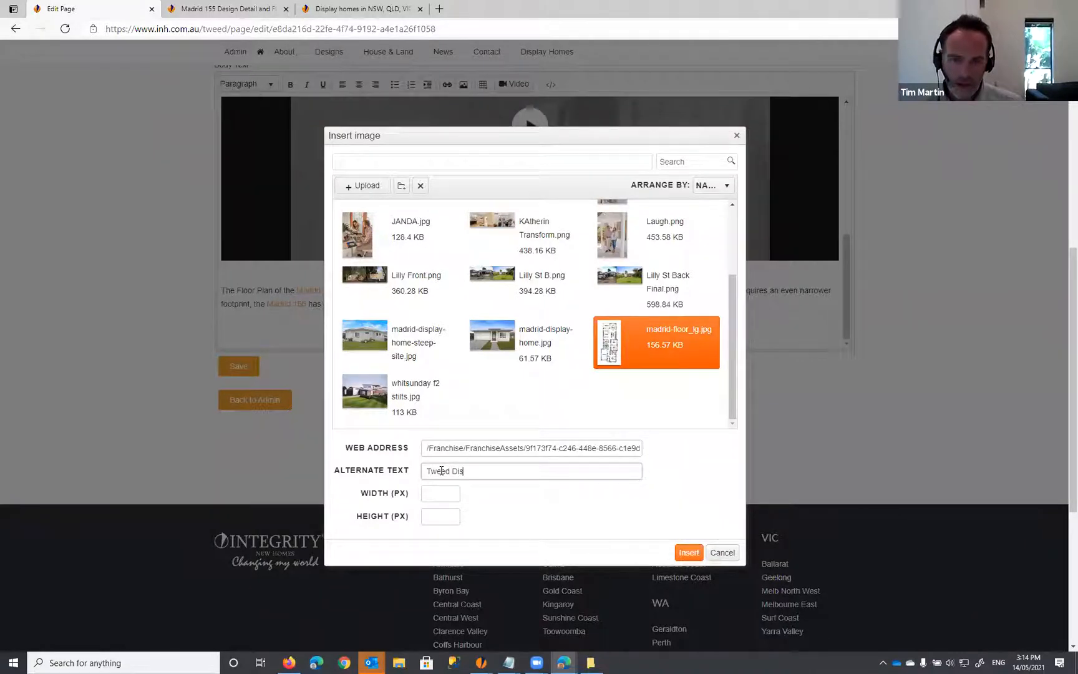
type("Tweed Display Home Floor Plan")
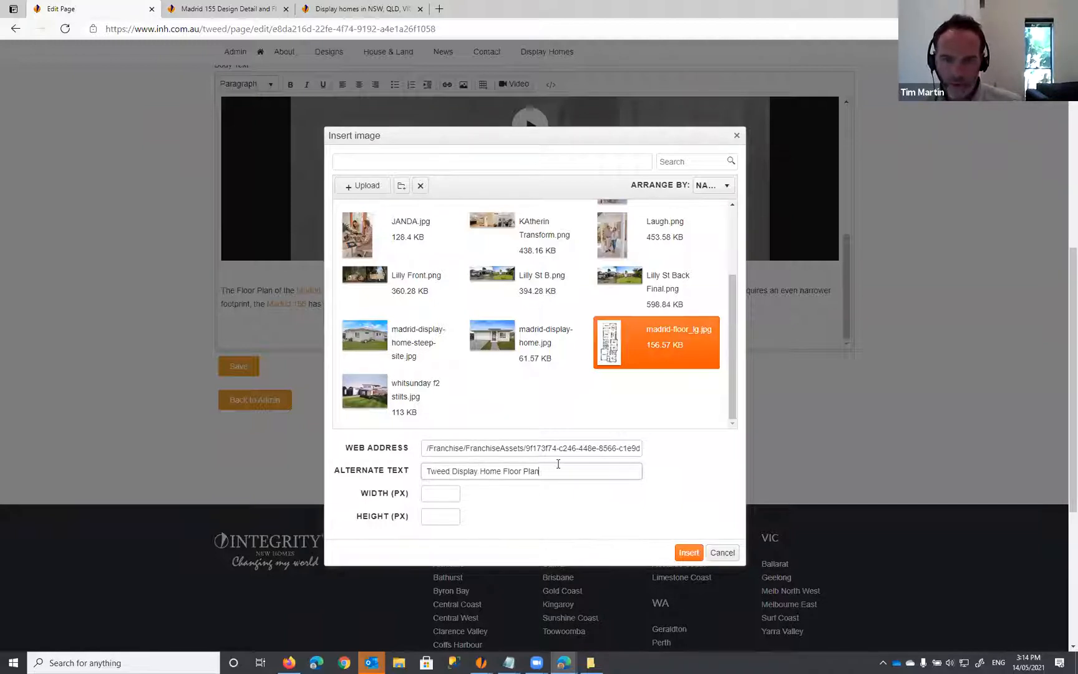
type("arrow ")
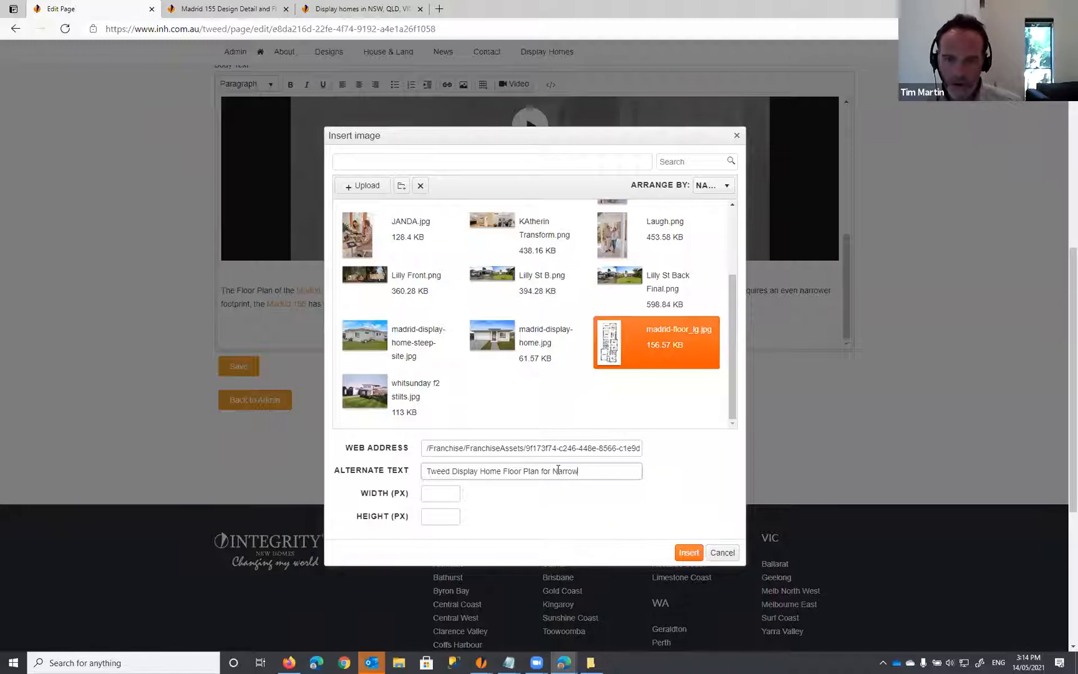
type("Bl0c")
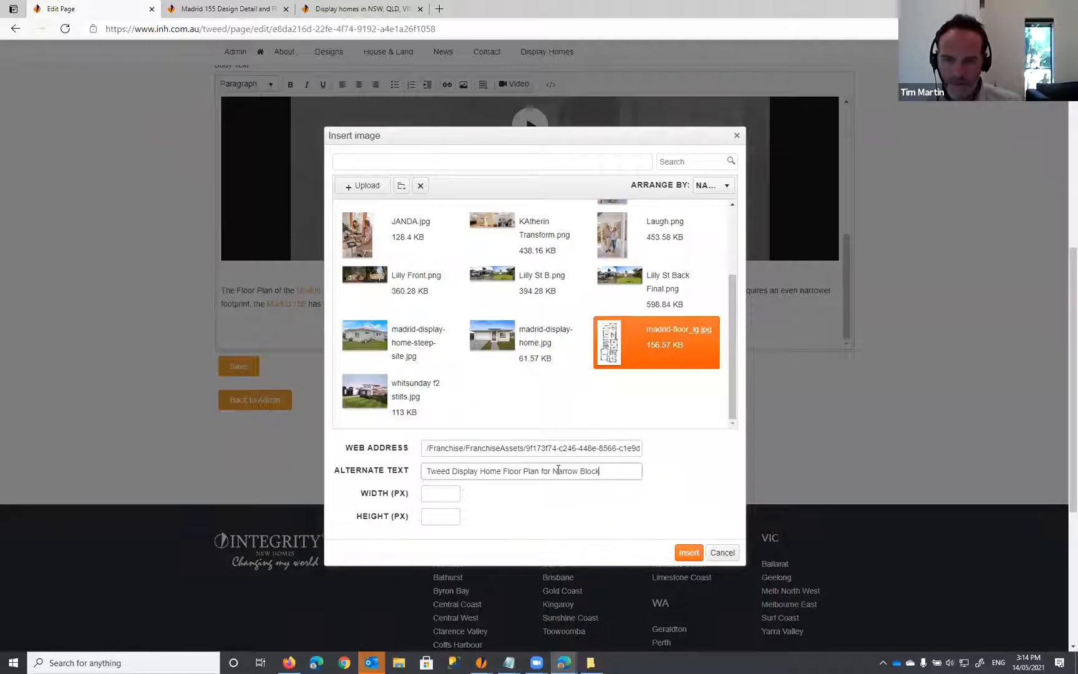
left_click_drag(609, 471, 423, 469)
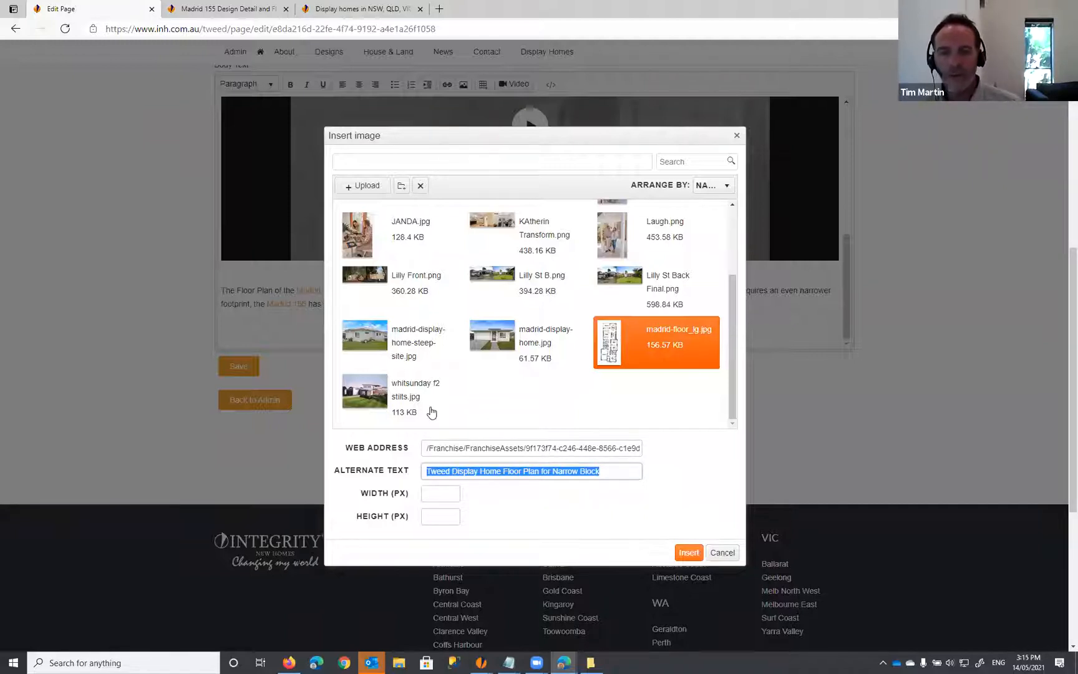
left_click(494, 472)
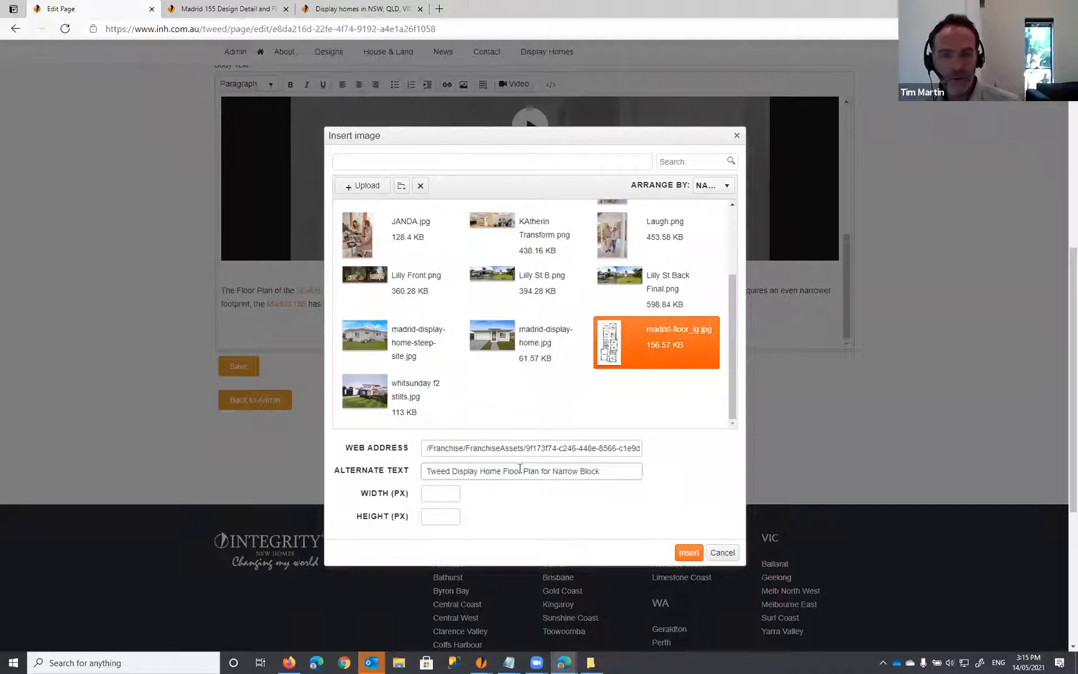
left_click_drag(507, 473, 610, 354)
left_click(569, 471)
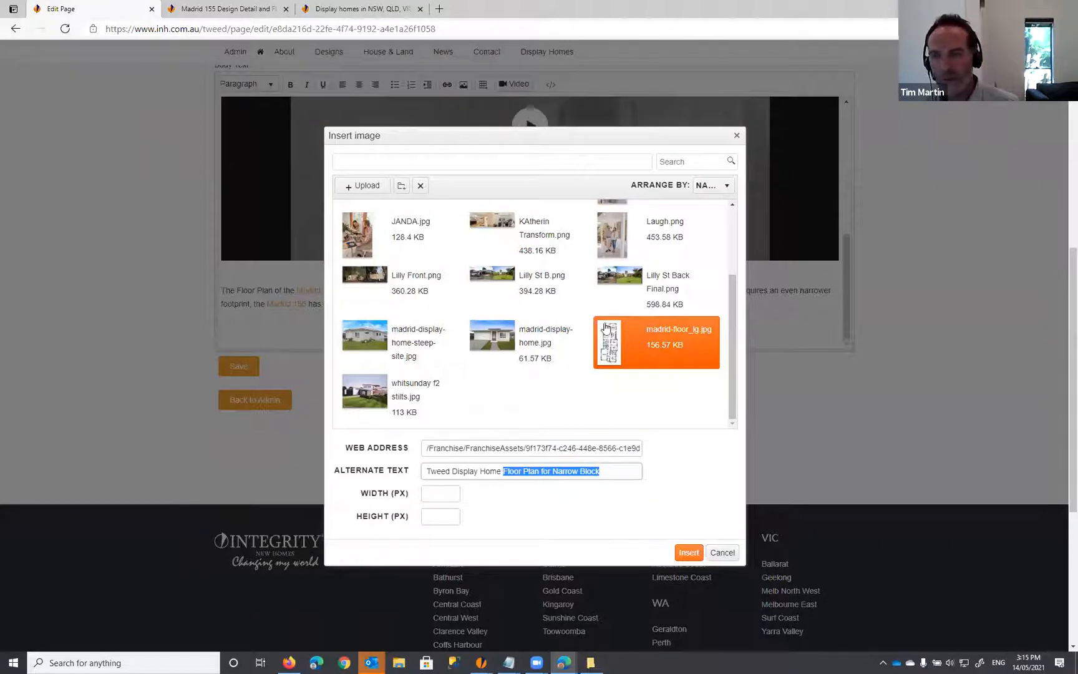
left_click(688, 552)
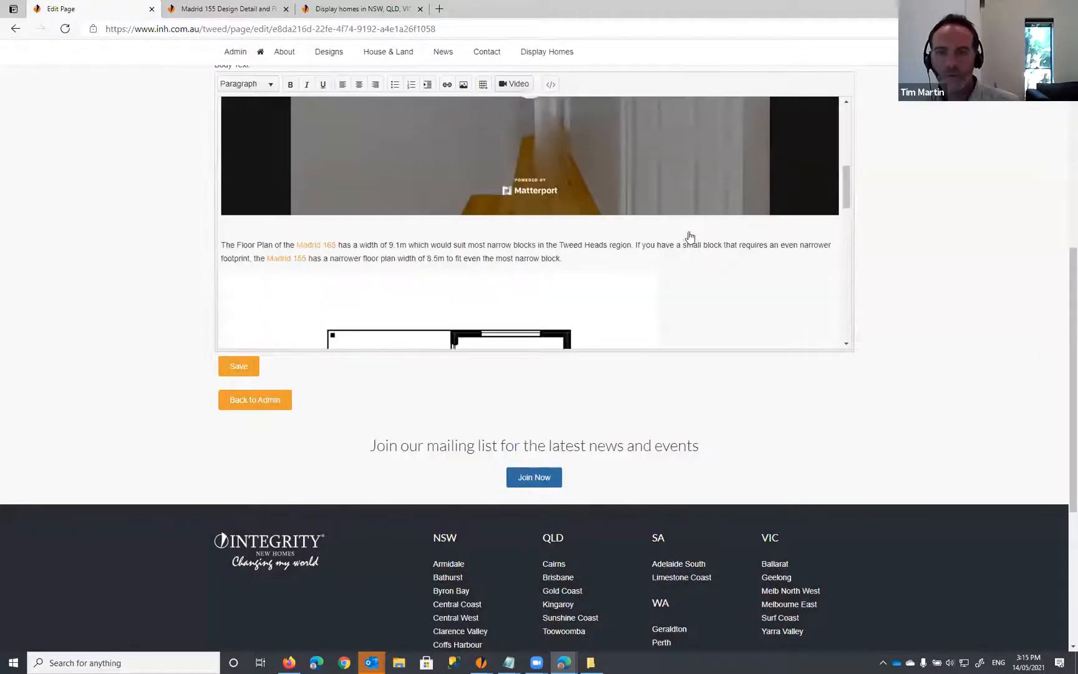
Step: Save the page and review the inserted floor plan and linked paragraph on the published Tweed Heads Display Homes page
scroll(689, 233, "down", 3)
scroll(689, 232, "up", 1)
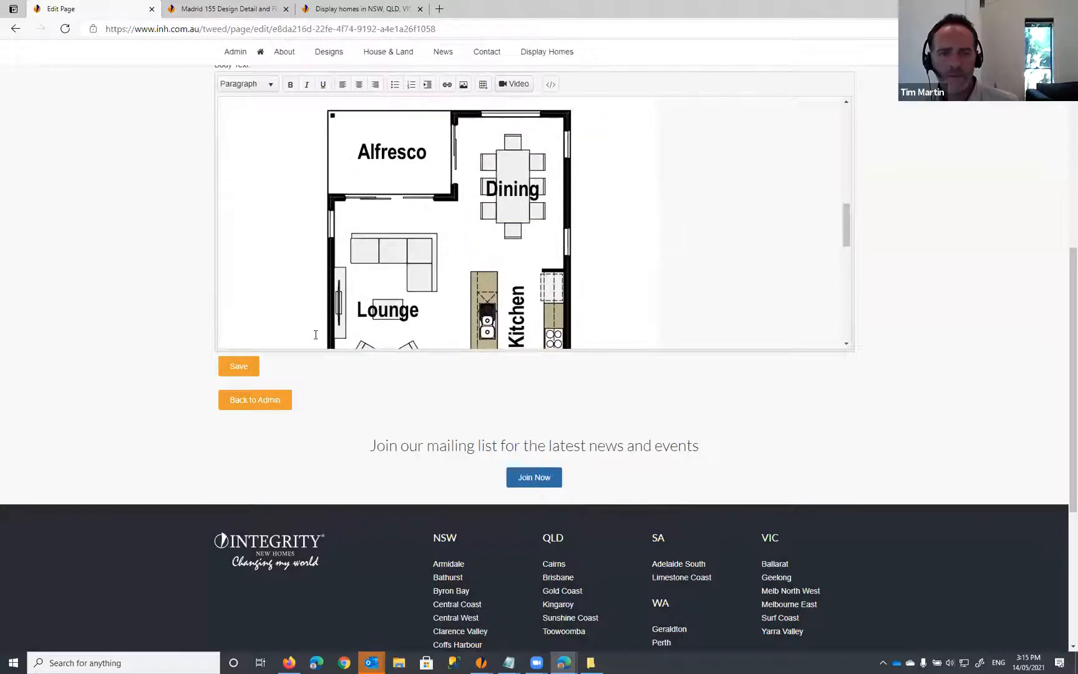
left_click(237, 368)
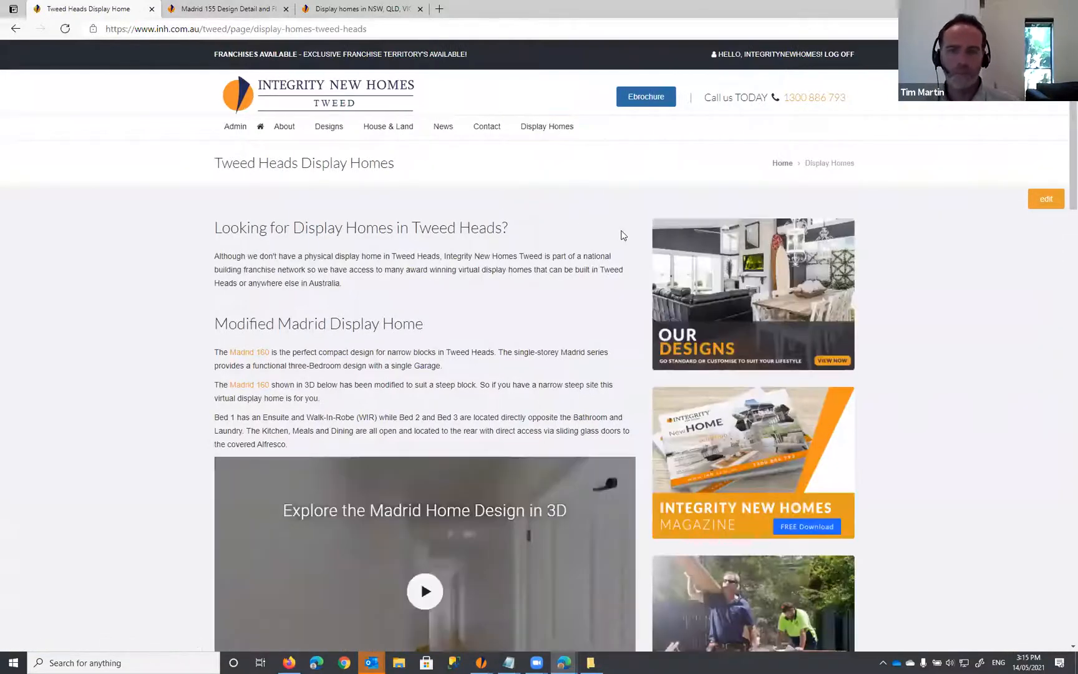
scroll(621, 235, "down", 2)
scroll(620, 235, "down", 8)
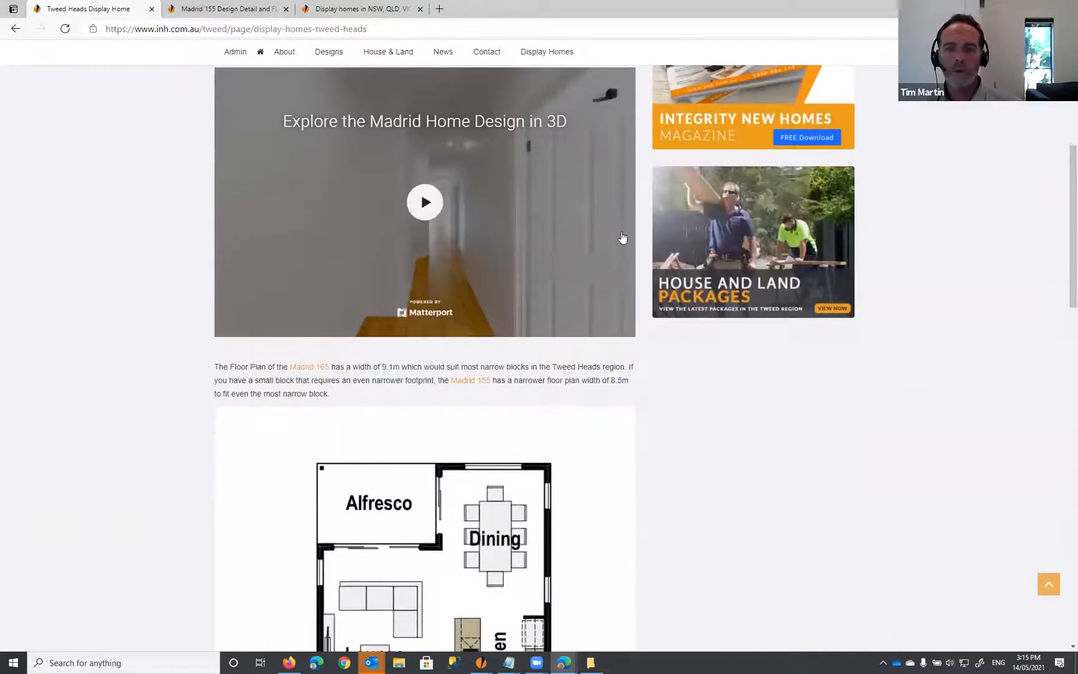
scroll(620, 236, "down", 7)
scroll(620, 235, "up", 6)
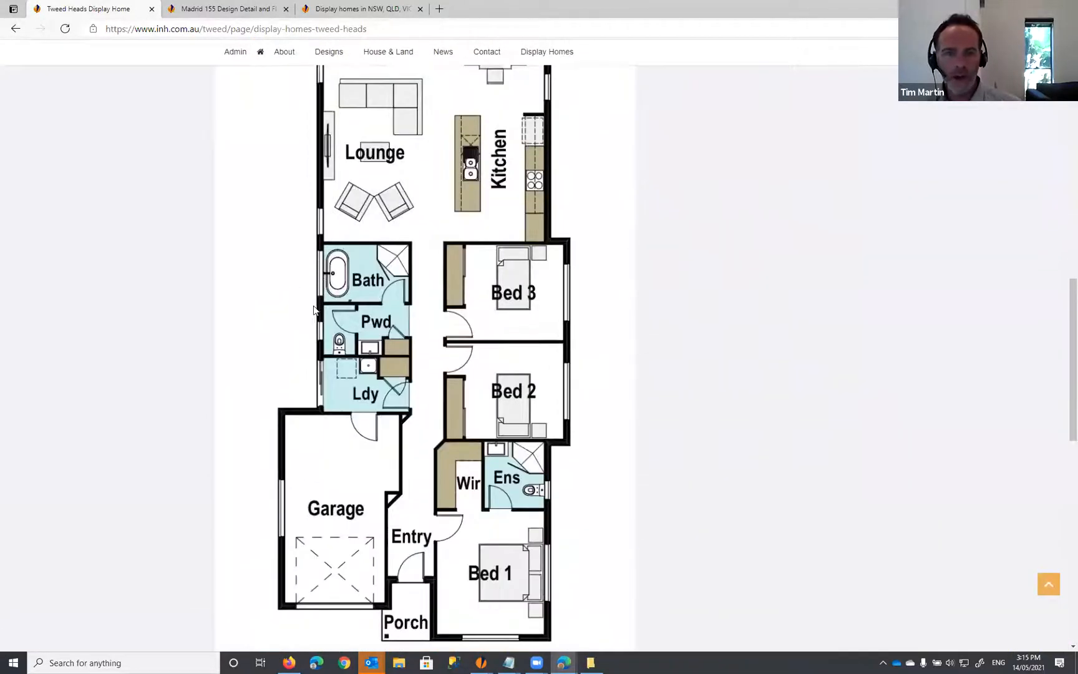
scroll(382, 323, "up", 2)
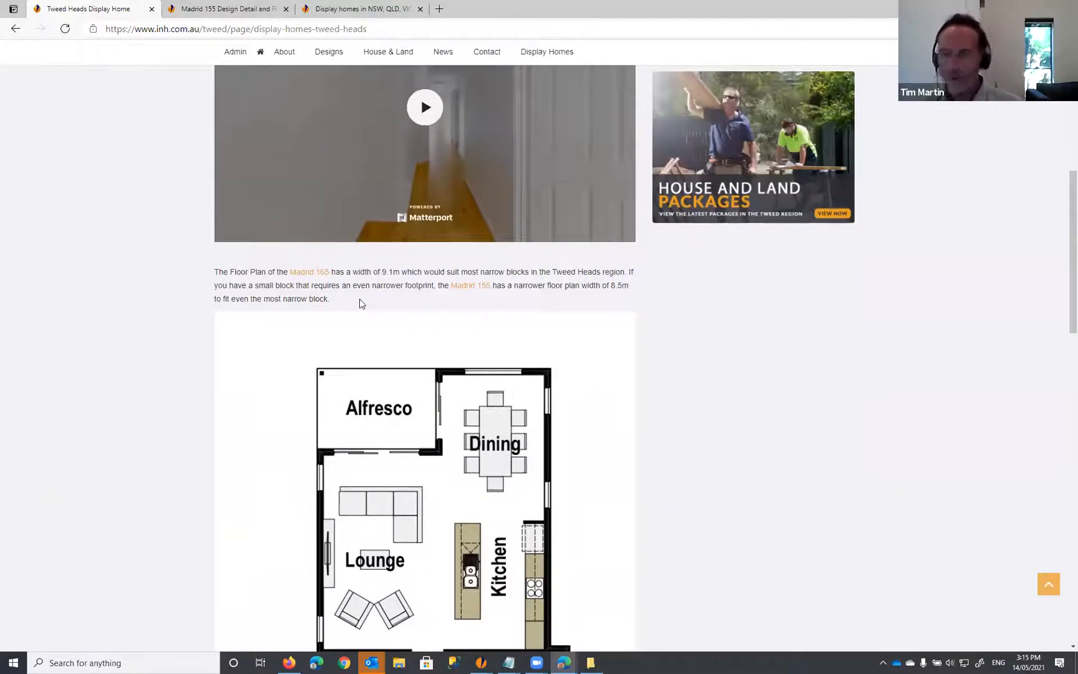
Step: Reopen the display-homes-tweed-heads page for editing from the admin page list
left_click(232, 54)
scroll(332, 293, "down", 8)
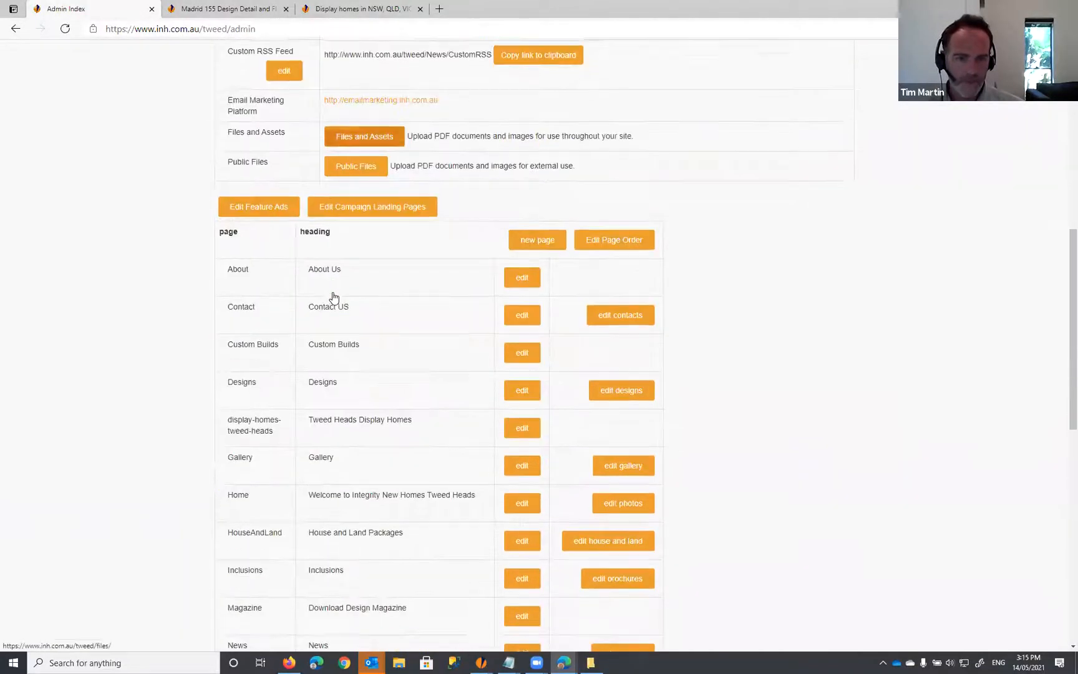
left_click(522, 427)
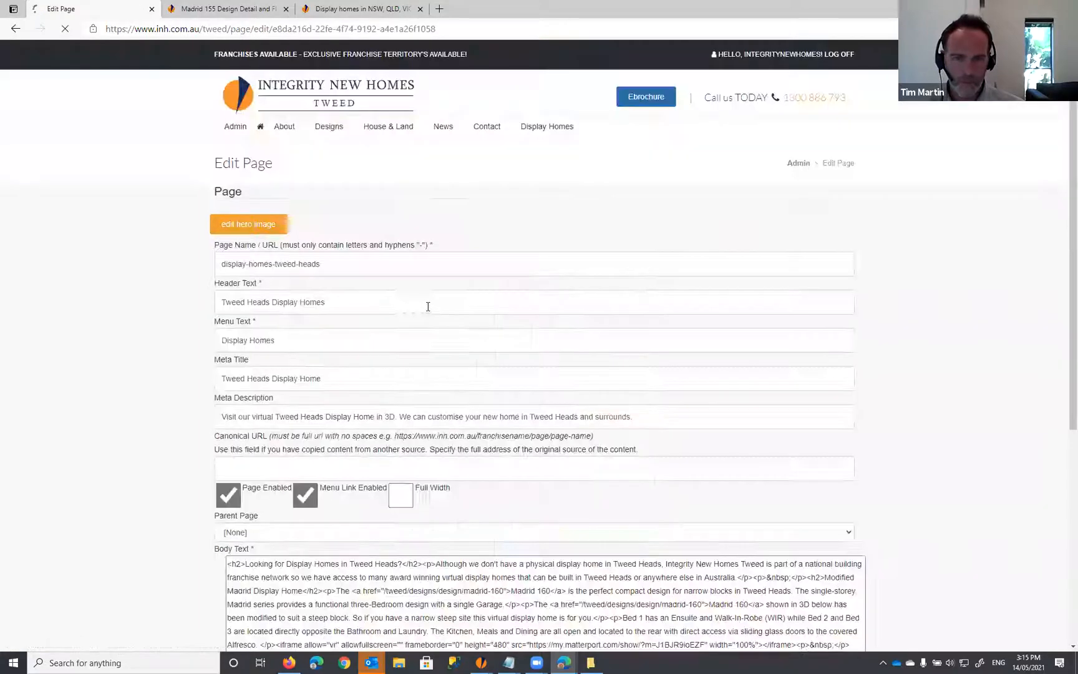
scroll(571, 289, "down", 3)
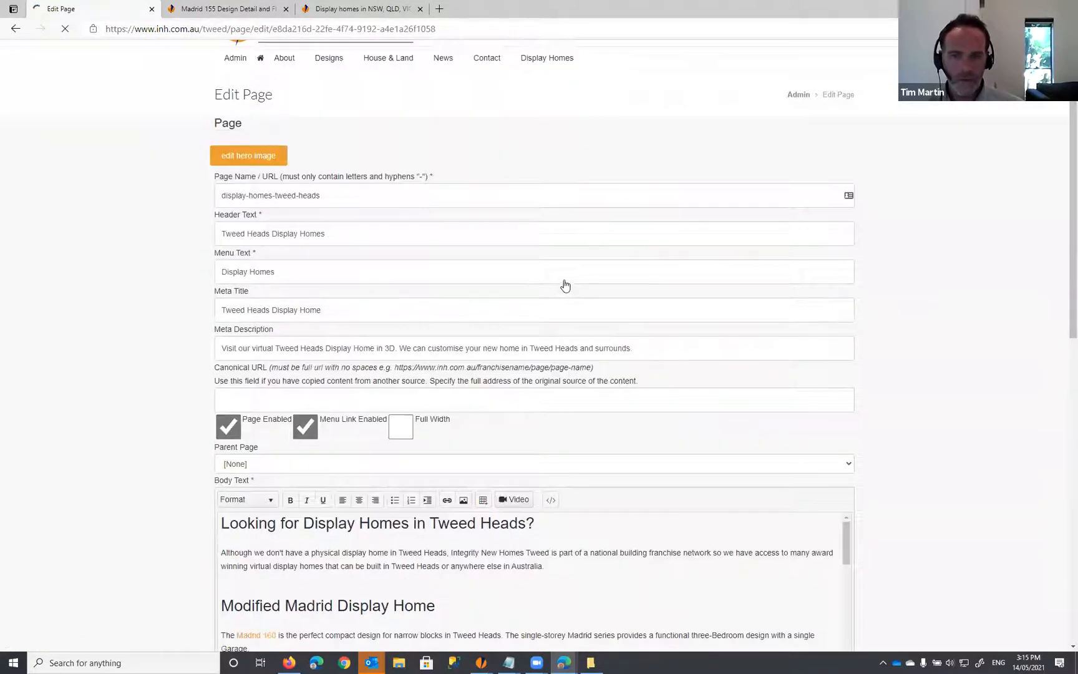
scroll(269, 300, "down", 5)
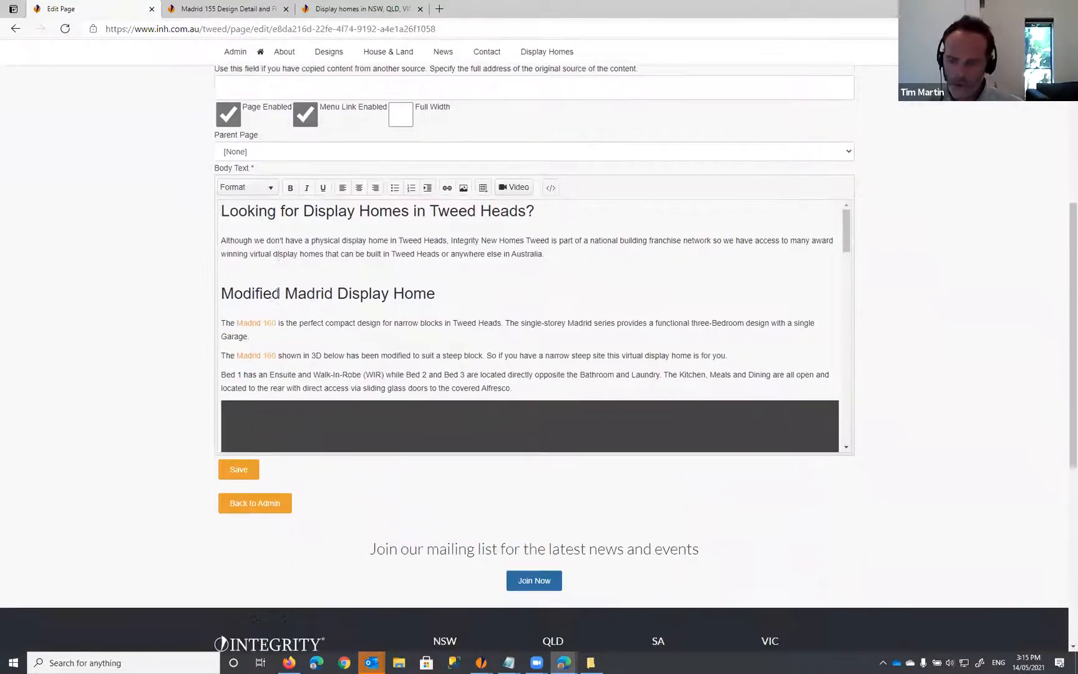
Step: Insert madrid-display-home.jpg on a new line between the 3D tour and the floor plan paragraph, with the alternate text "Madrid Display home tweed"
scroll(277, 293, "down", 1)
left_click(278, 293)
key("Return")
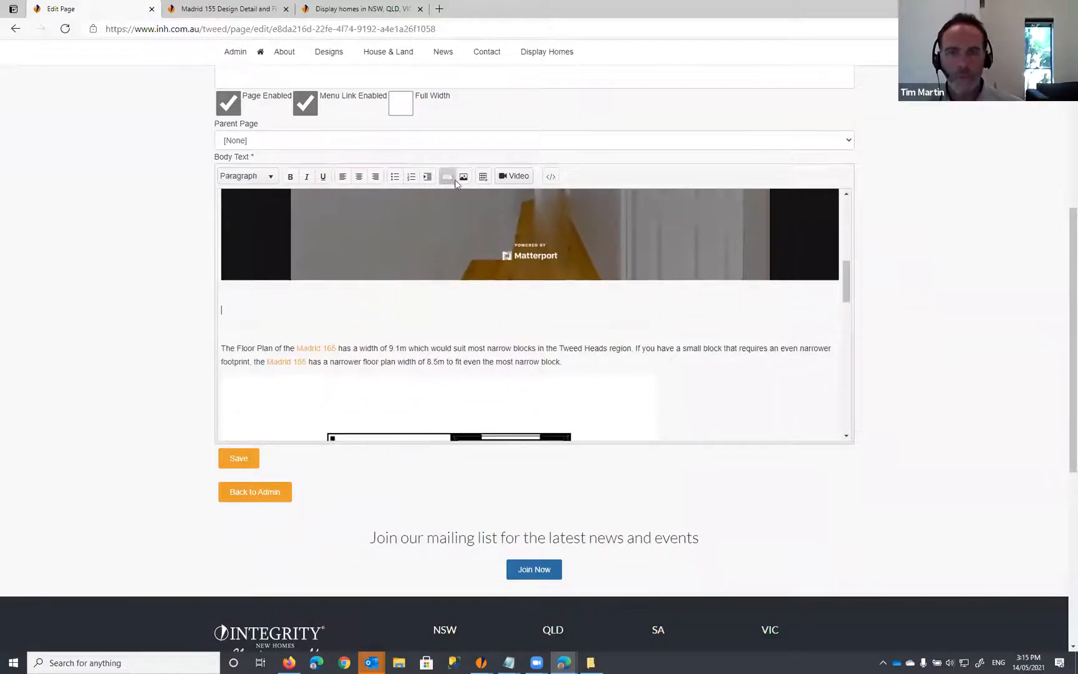
left_click(466, 179)
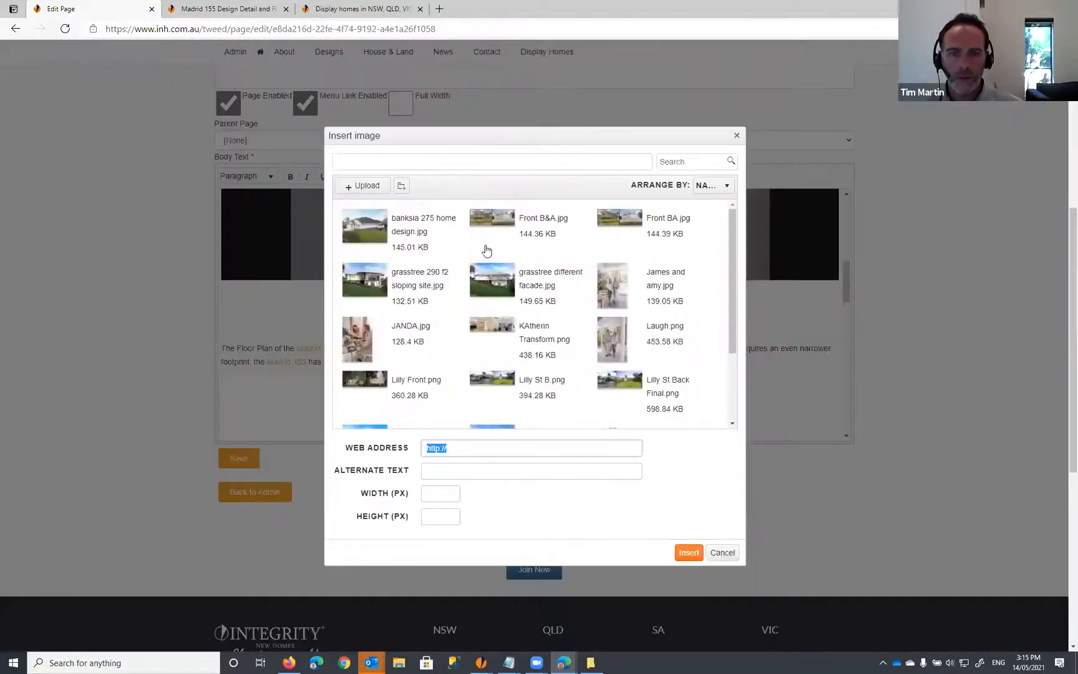
scroll(677, 287, "down", 3)
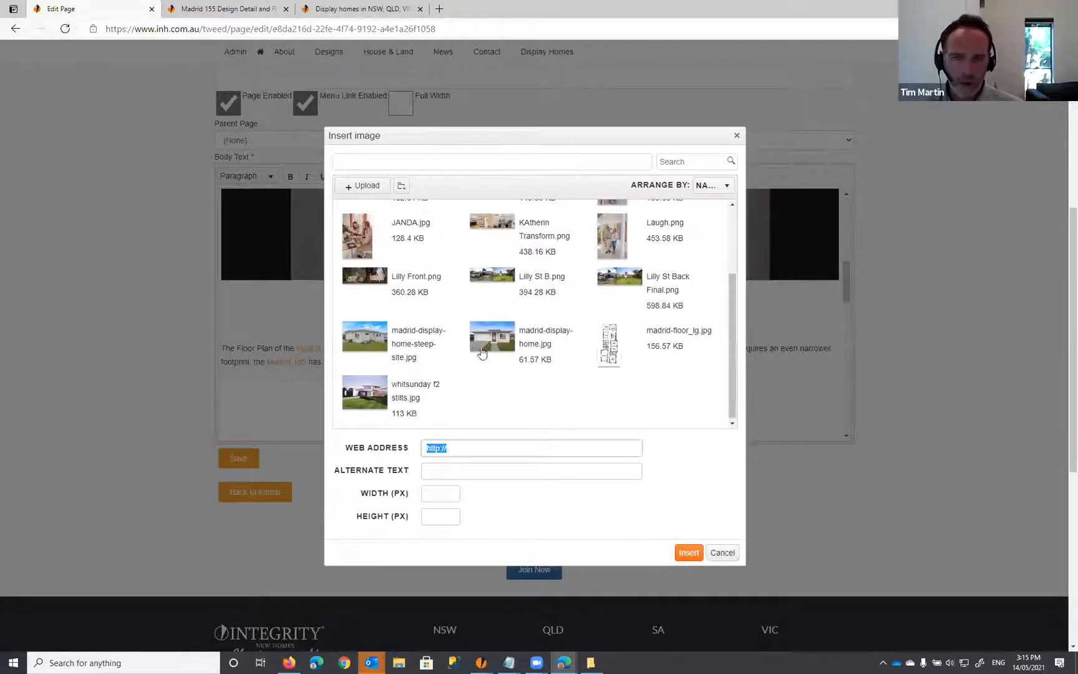
left_click(492, 343)
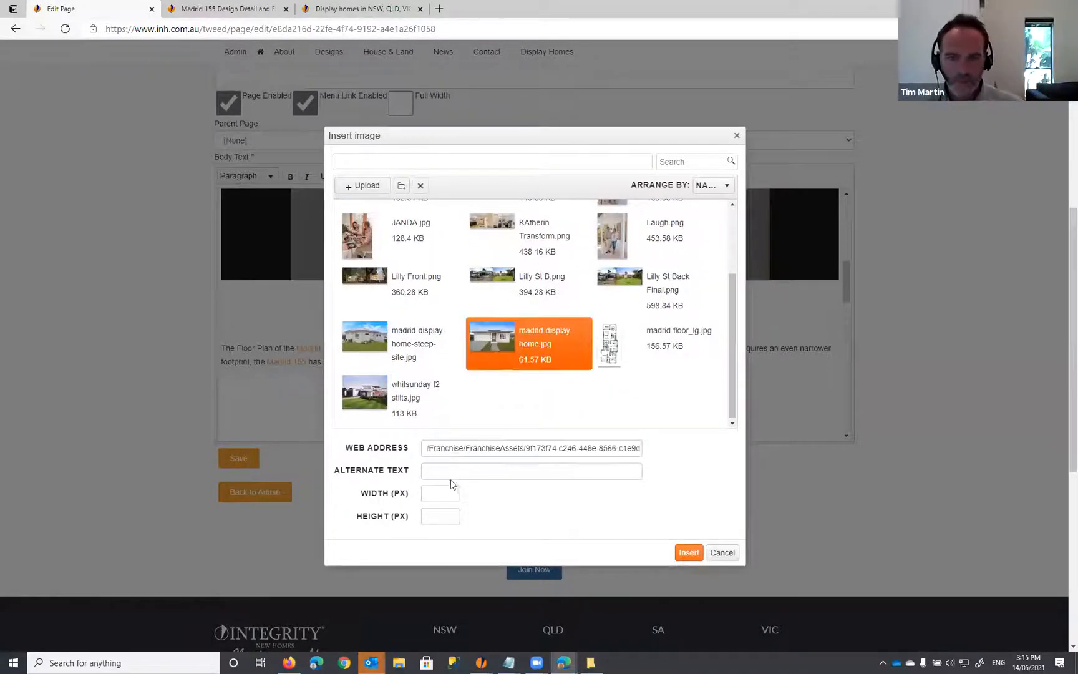
left_click(447, 471)
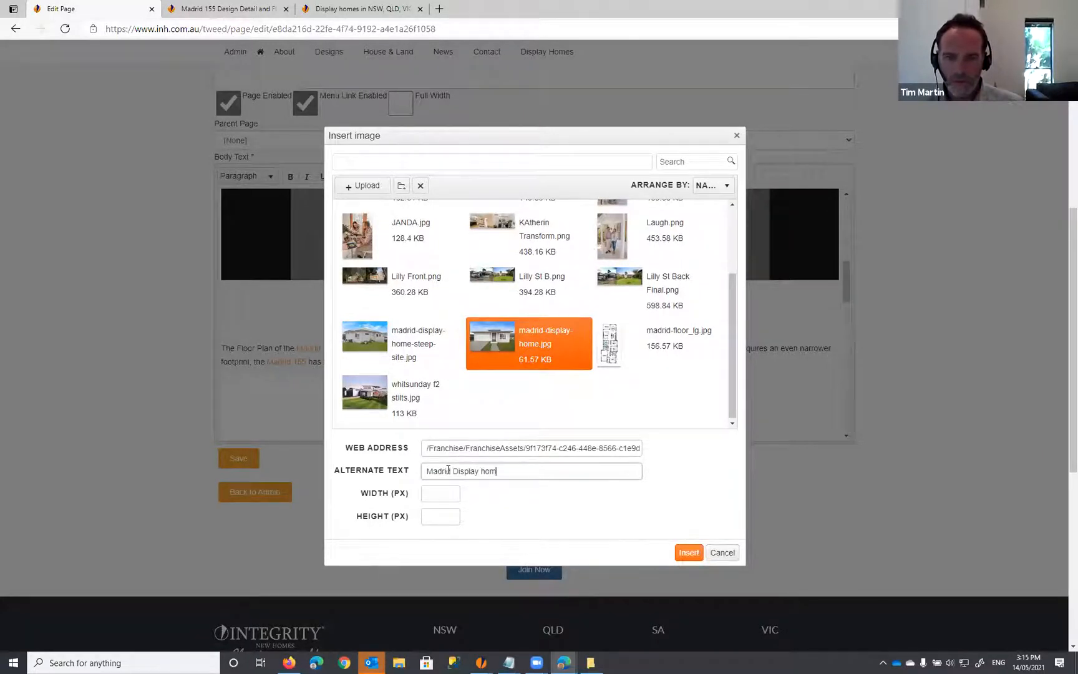
type("Madrid Display home tweed")
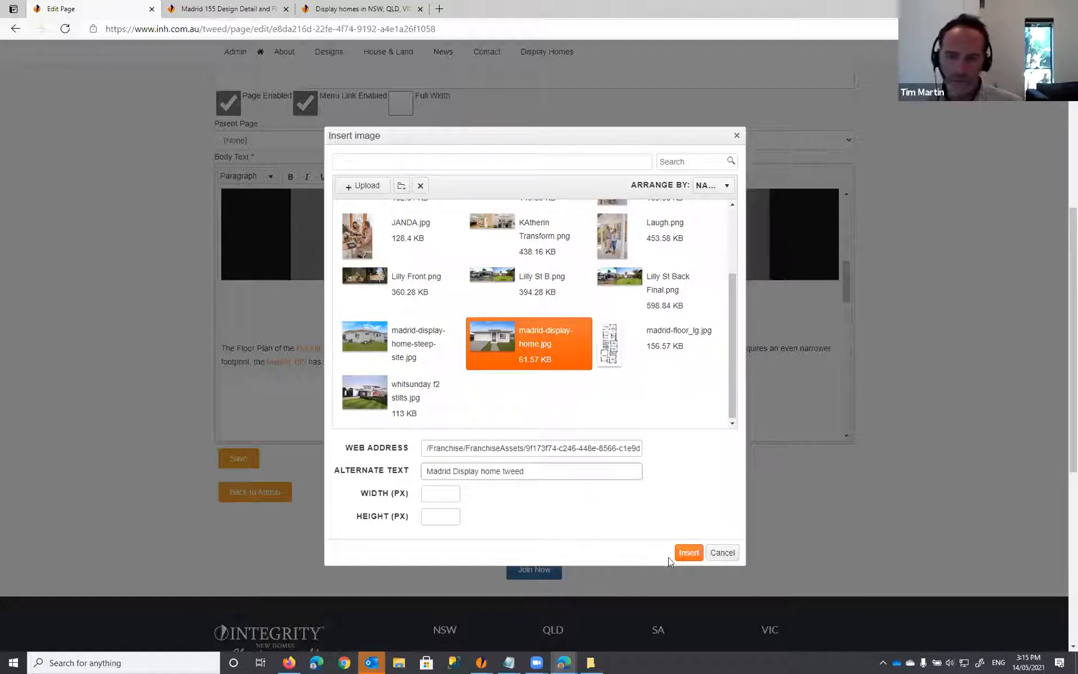
left_click(688, 553)
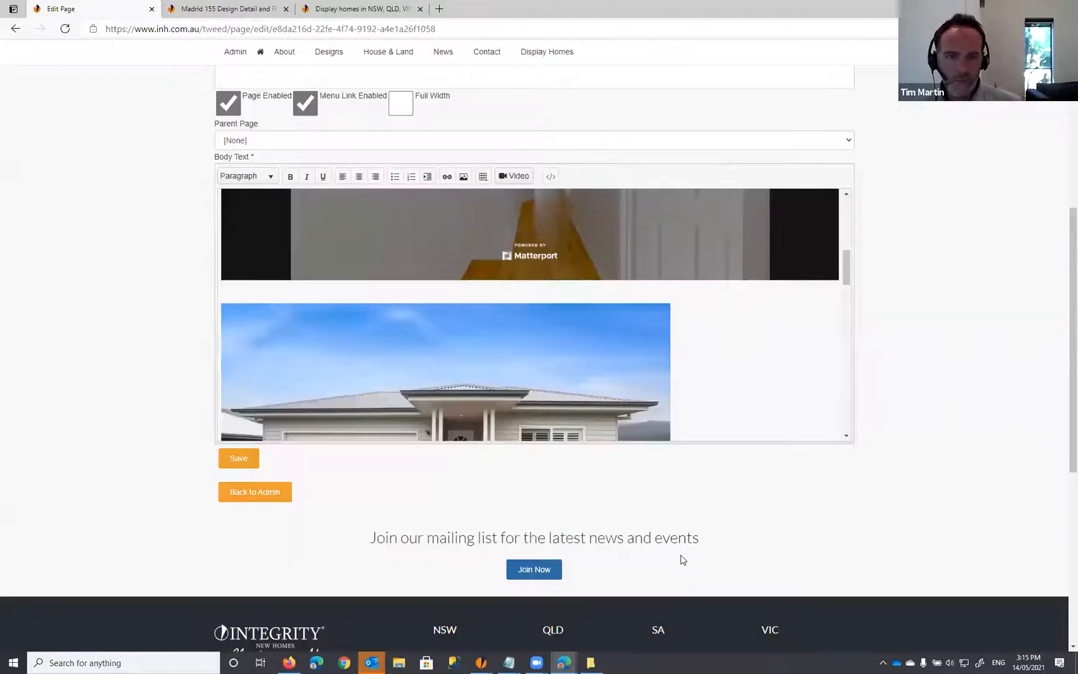
Step: Insert madrid-display-home-steep-site.jpg between the front house photo and the floor plan paragraph, with the alternate text "Madrid Display Home Steep Site"
scroll(686, 402, "down", 5)
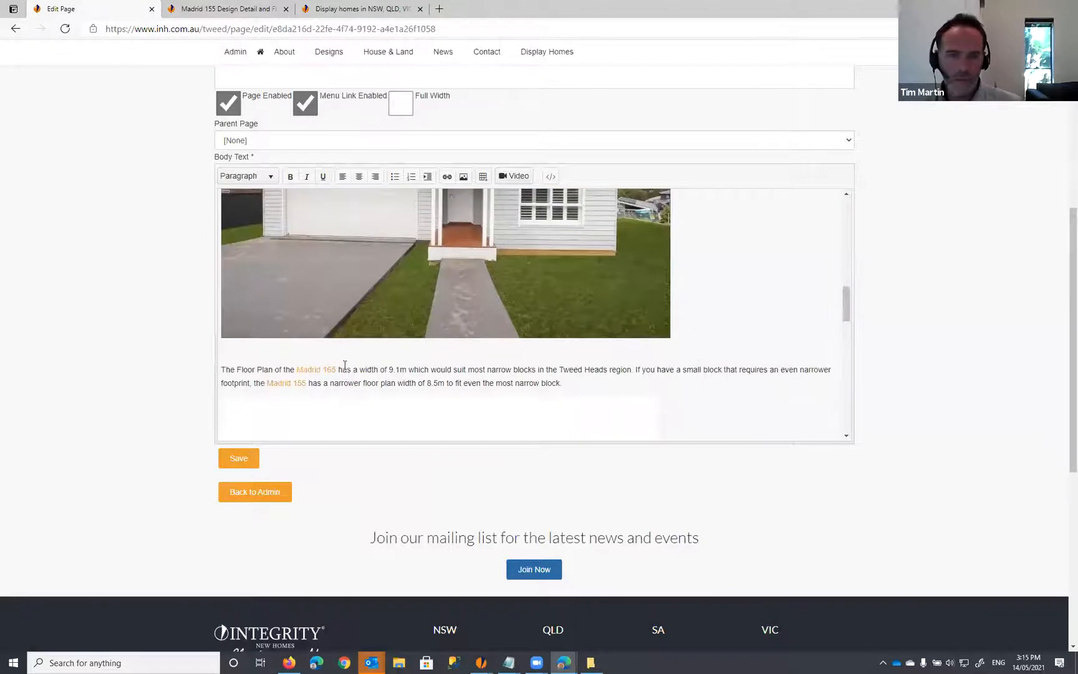
left_click(463, 176)
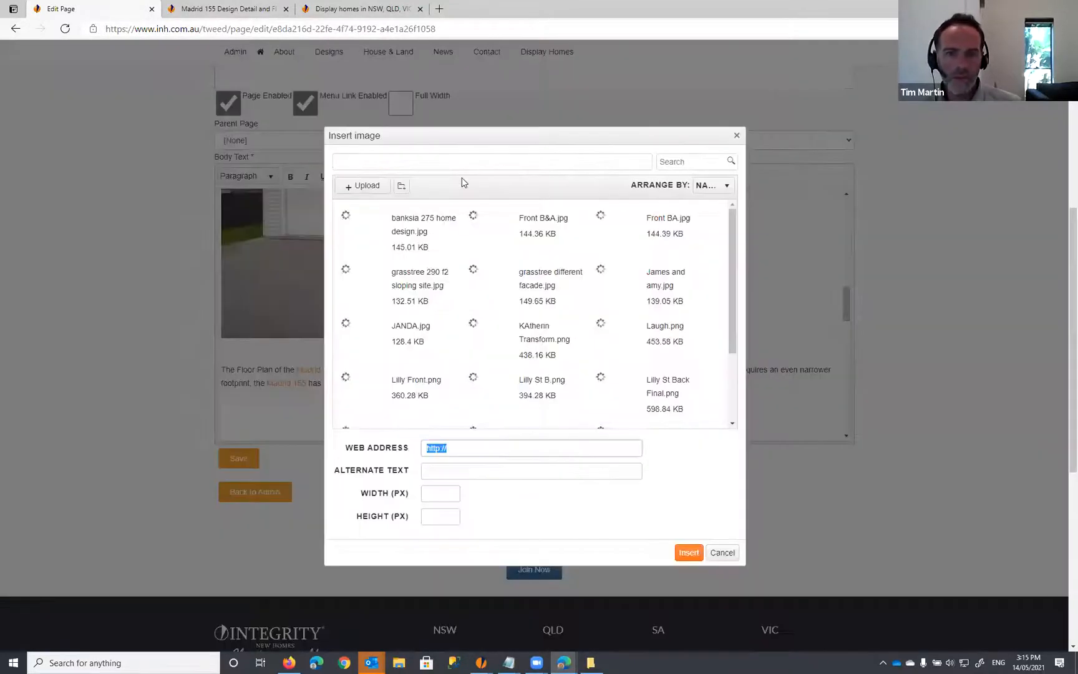
scroll(493, 257, "down", 3)
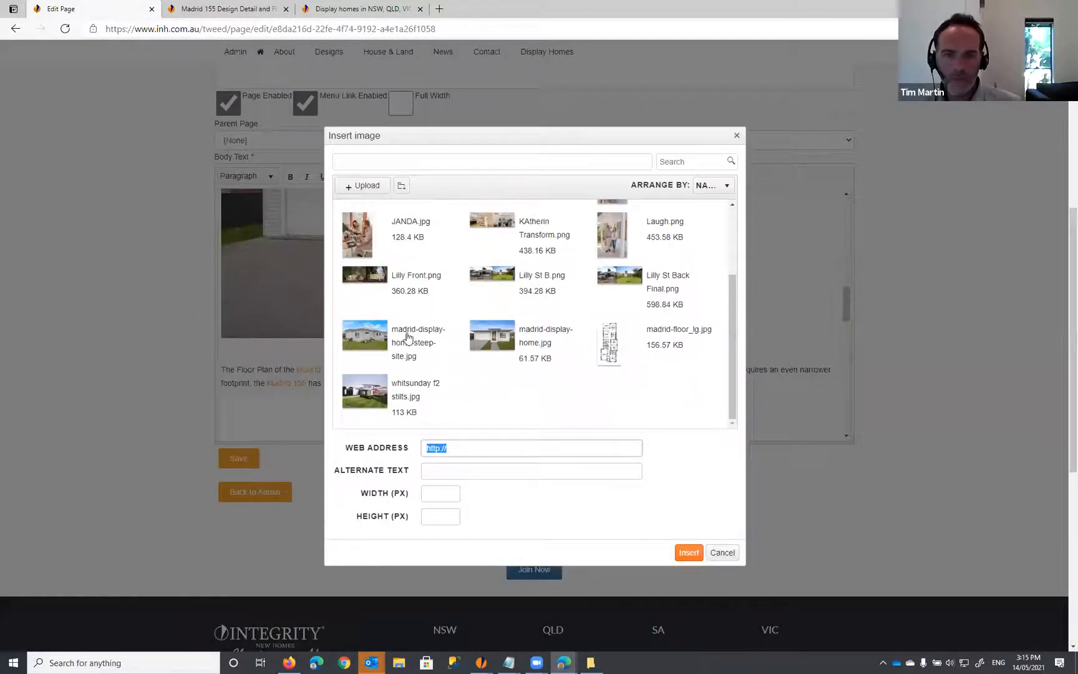
left_click(380, 351)
left_click(500, 469)
type("M")
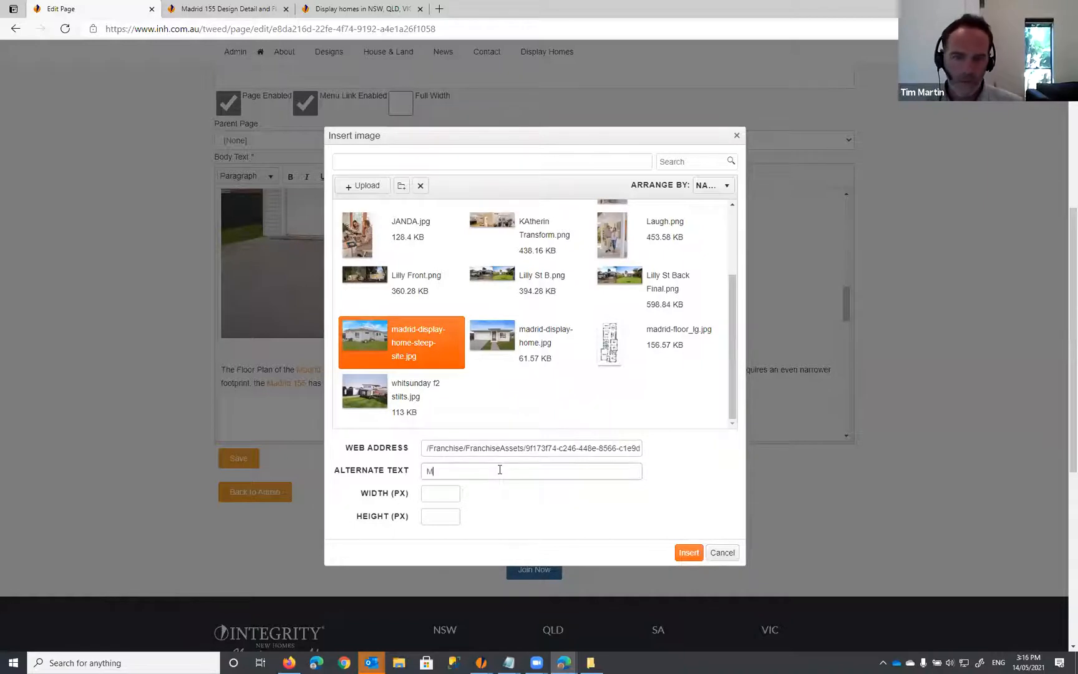
type("adi")
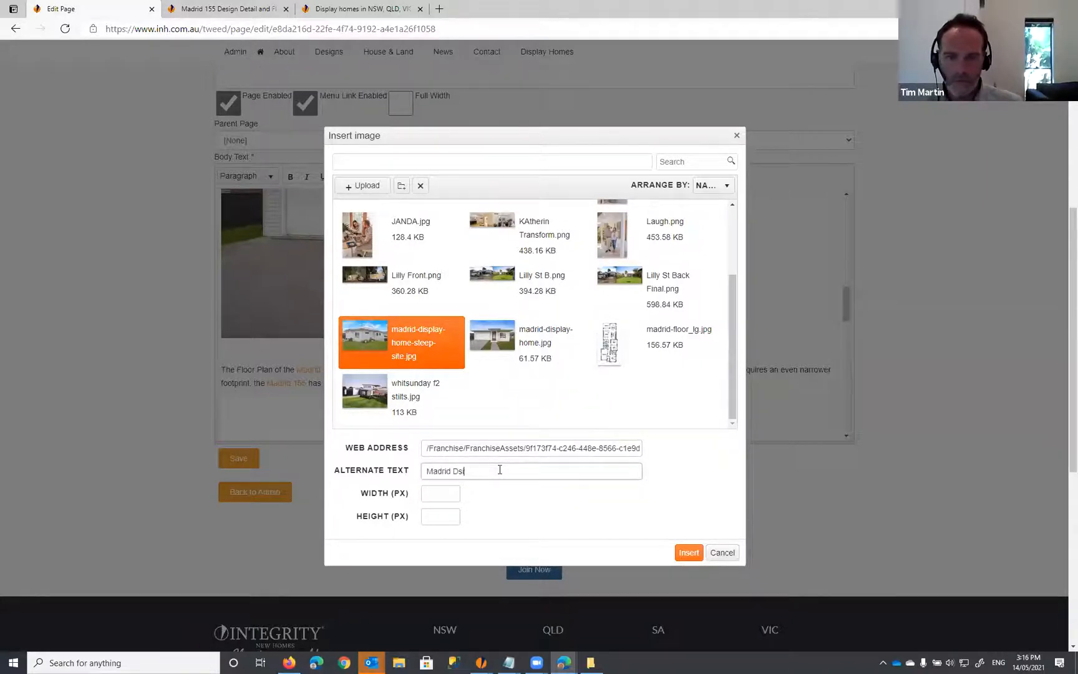
type("id Display Home St")
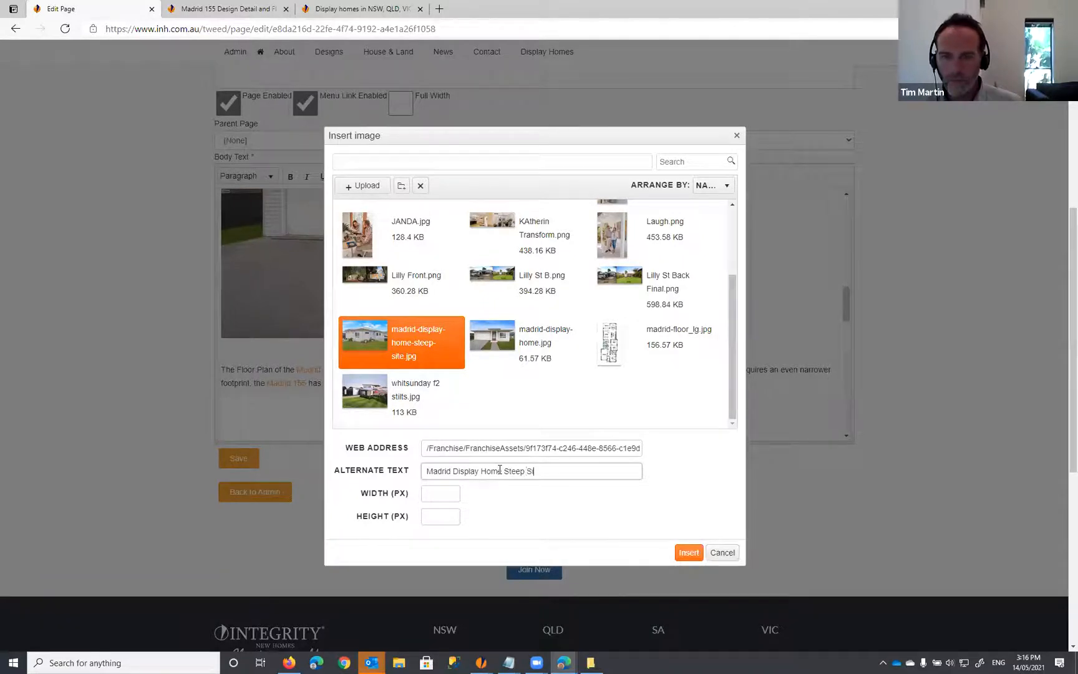
type("eep Site")
left_click(687, 553)
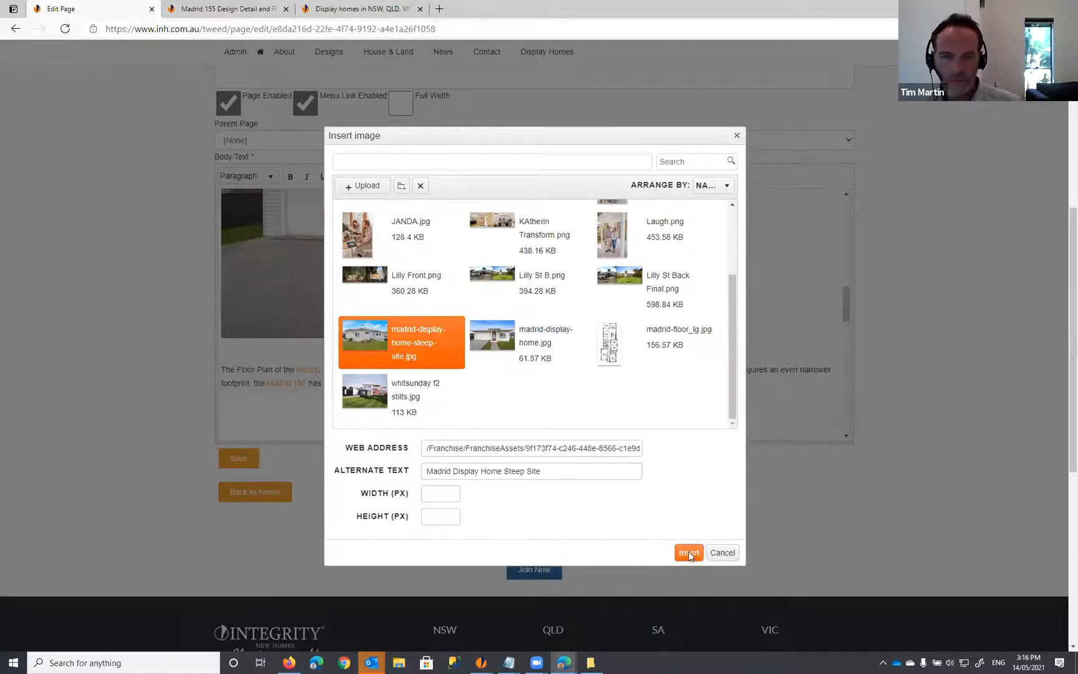
Step: Save the page with both house photos and open the published Display Homes page
scroll(545, 263, "down", 3)
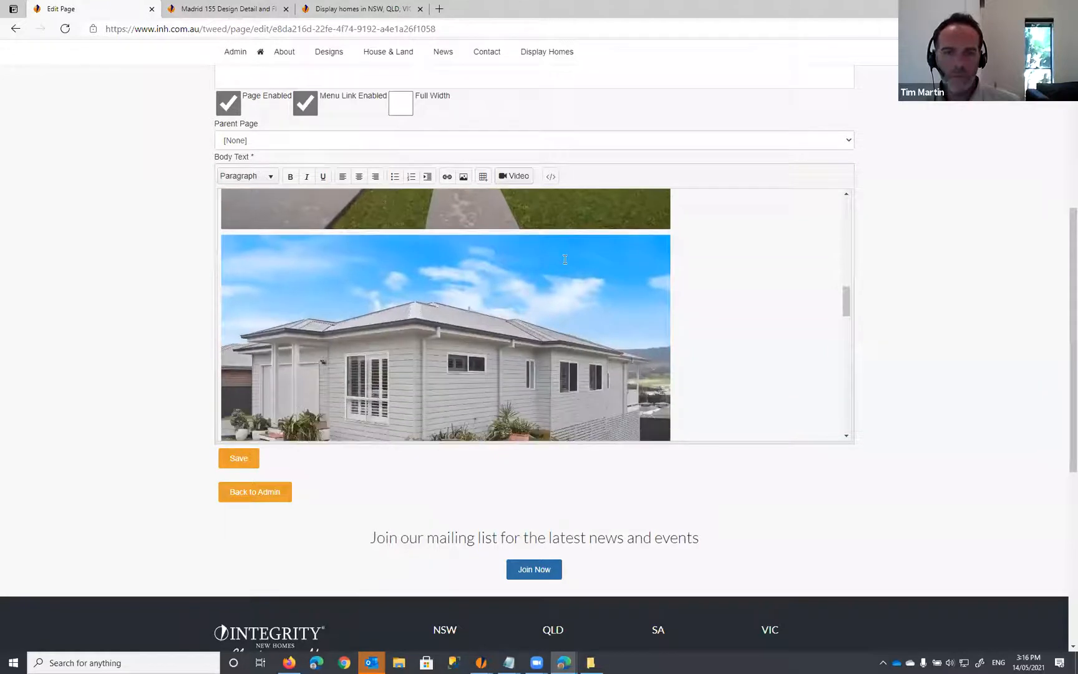
scroll(517, 287, "down", 2)
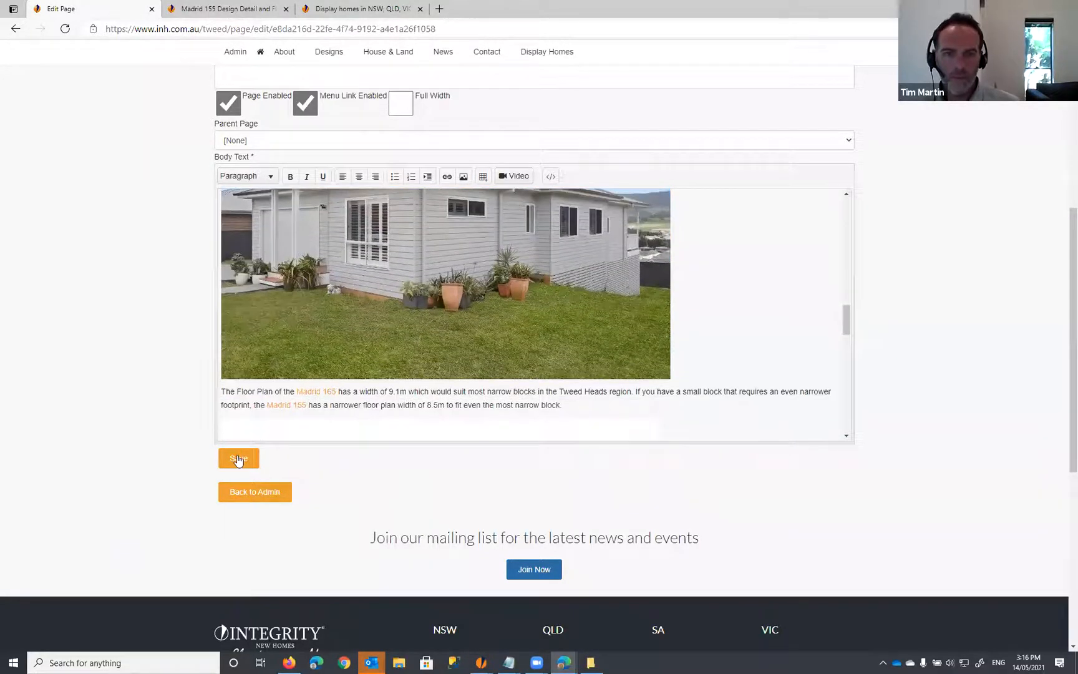
scroll(409, 211, "down", 2)
left_click(546, 129)
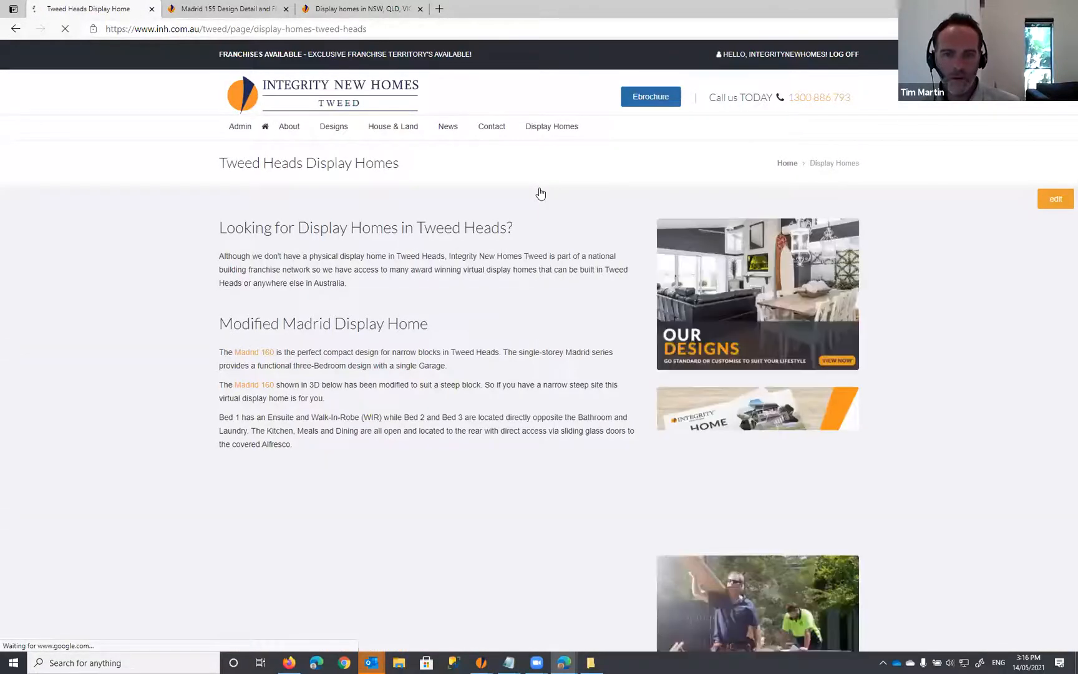
Step: Review the published Tweed Heads Display Homes page from the introduction through the 3D tour and house photos to the floor plan
scroll(531, 275, "down", 1)
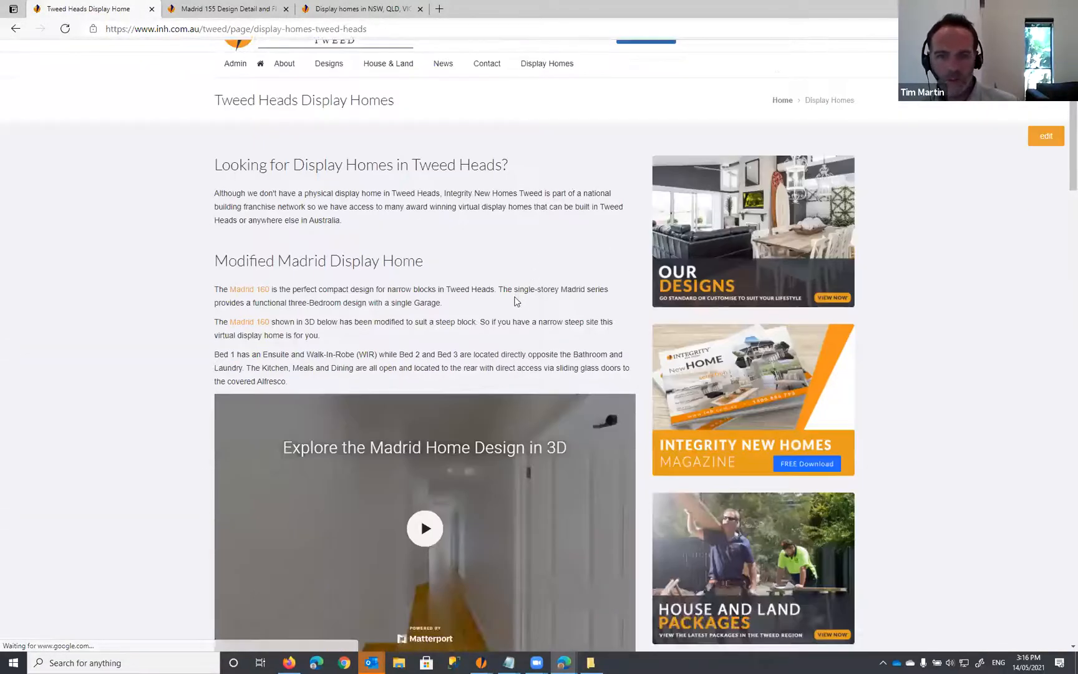
scroll(515, 301, "down", 2)
scroll(457, 274, "down", 1)
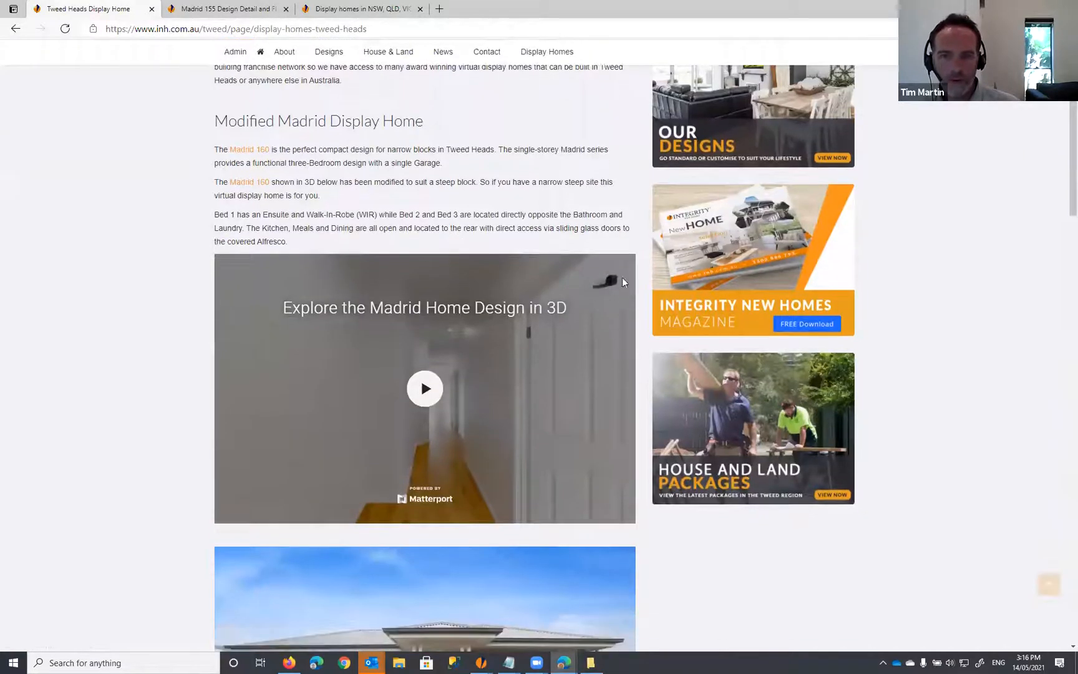
scroll(622, 281, "down", 2)
scroll(661, 307, "down", 2)
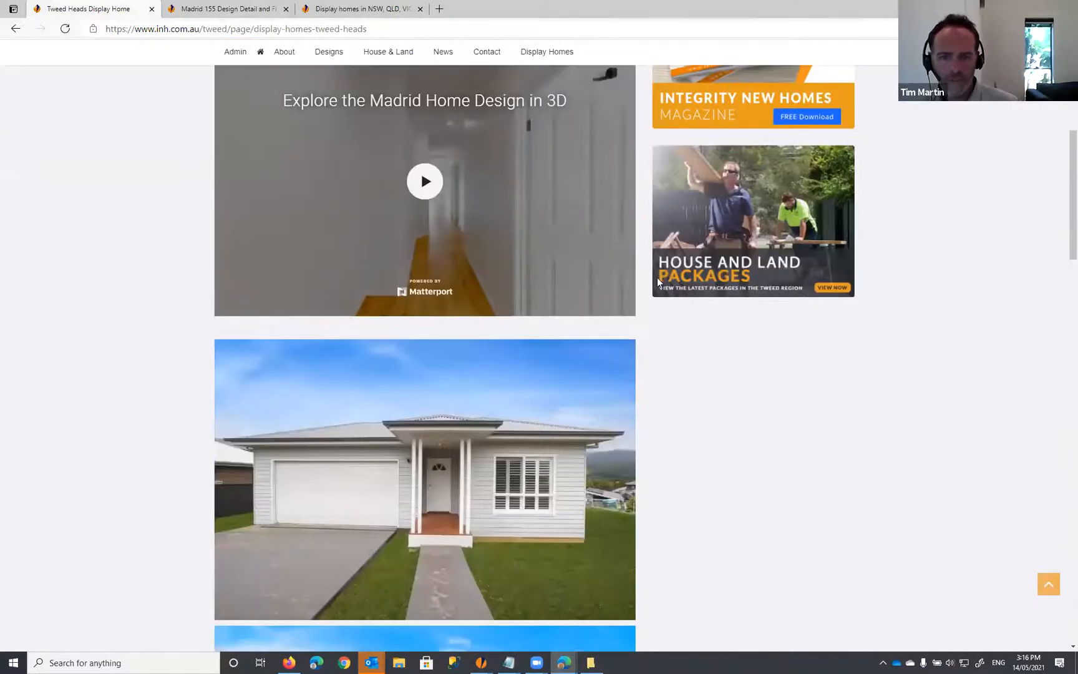
scroll(658, 282, "down", 3)
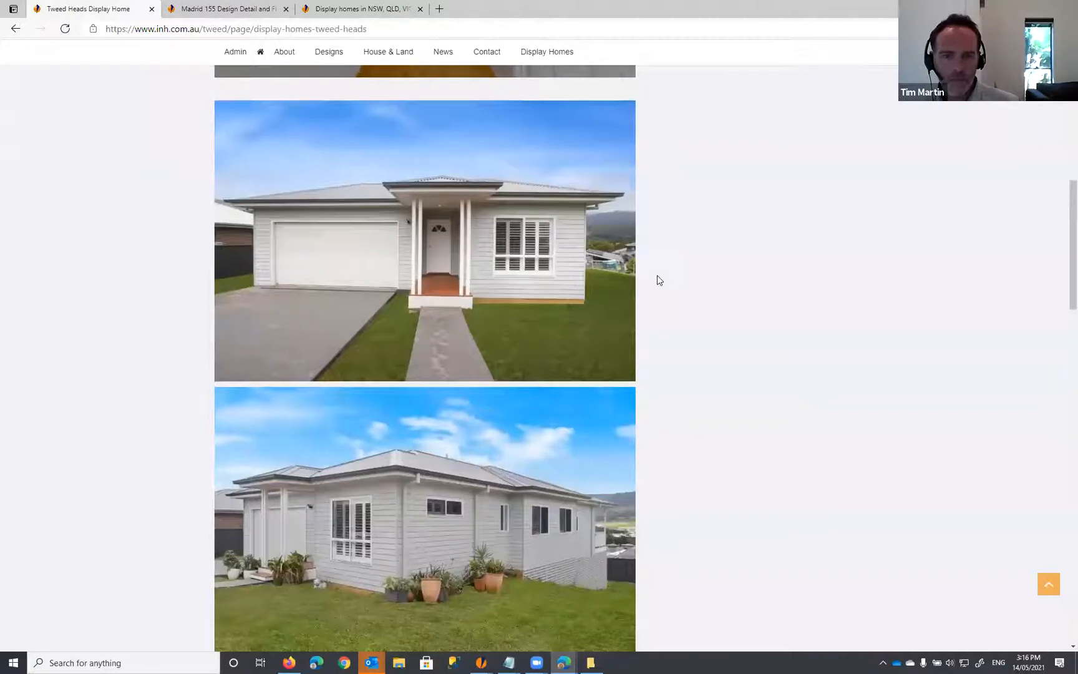
scroll(657, 275, "down", 3)
scroll(667, 280, "down", 2)
scroll(684, 285, "down", 1)
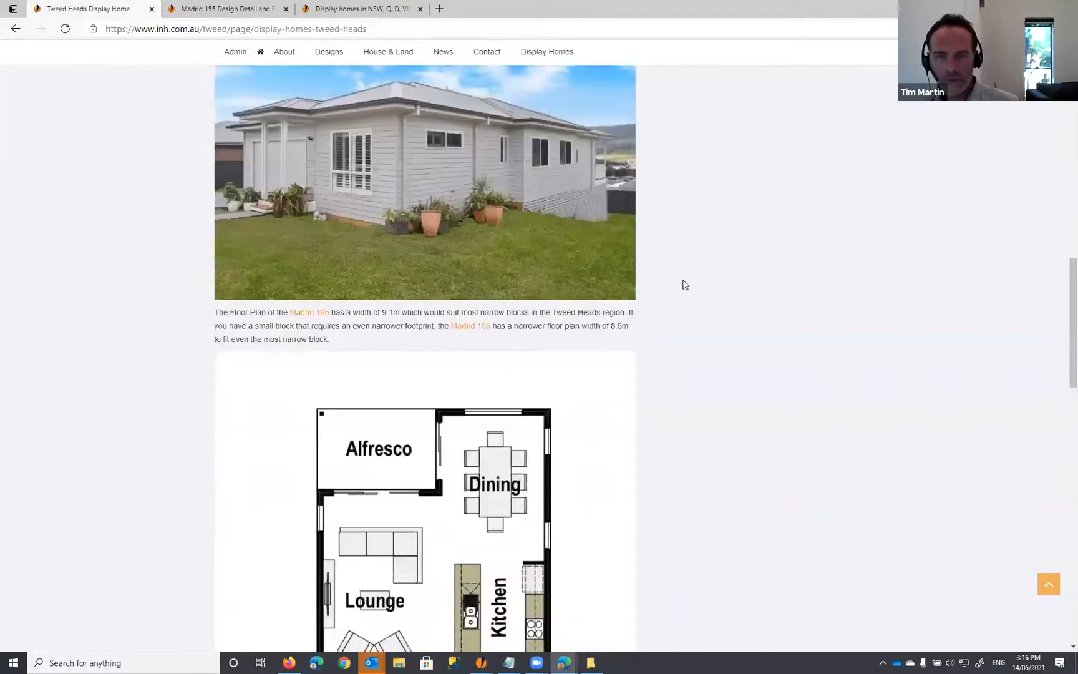
scroll(671, 297, "down", 11)
scroll(669, 298, "up", 5)
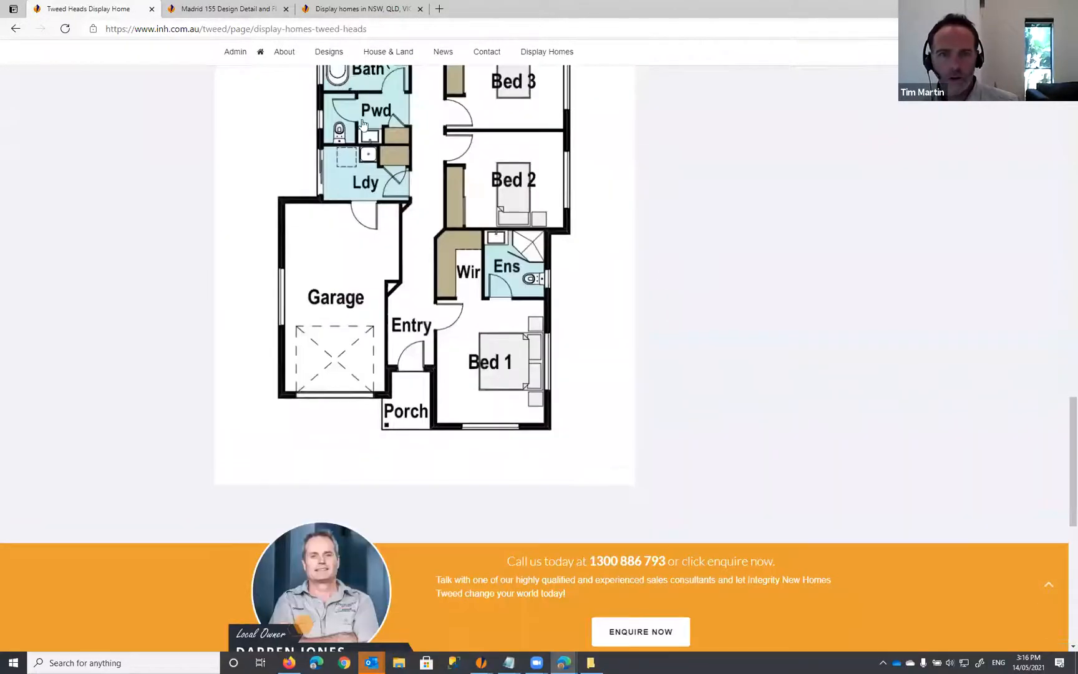
scroll(237, 154, "up", 8)
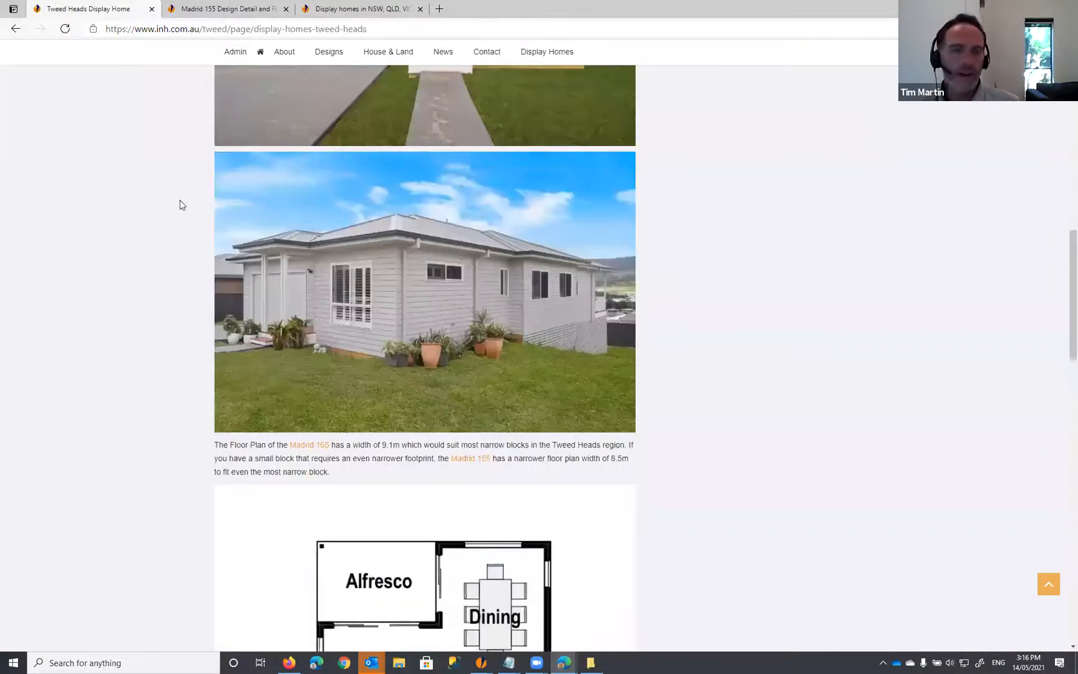
scroll(179, 204, "up", 7)
scroll(194, 143, "up", 5)
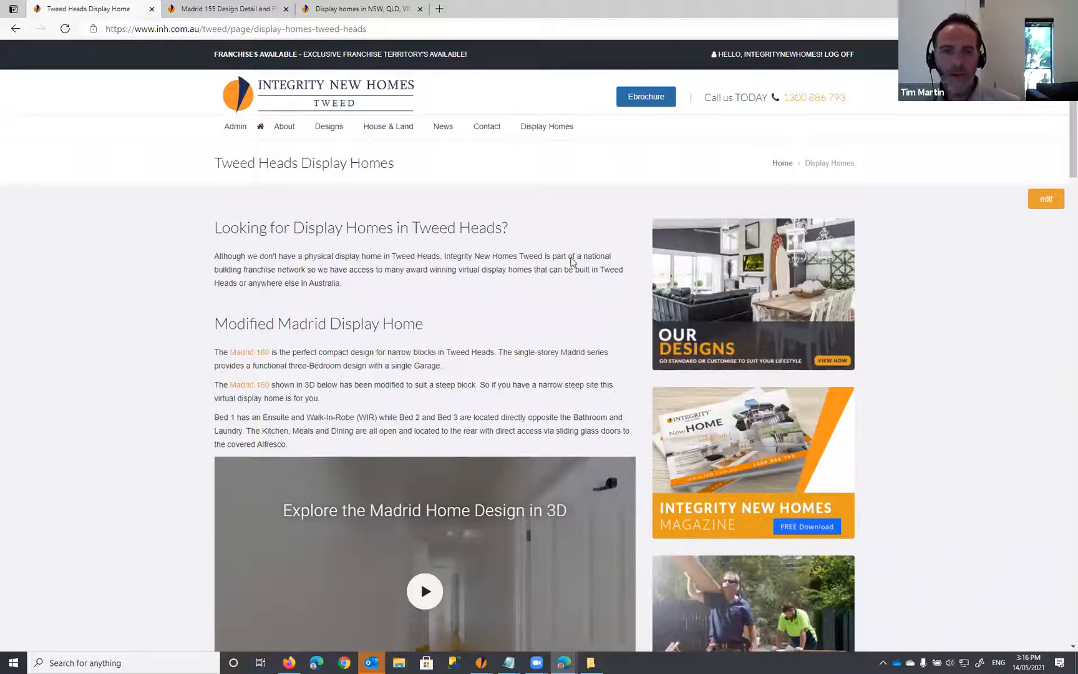
scroll(435, 459, "down", 6)
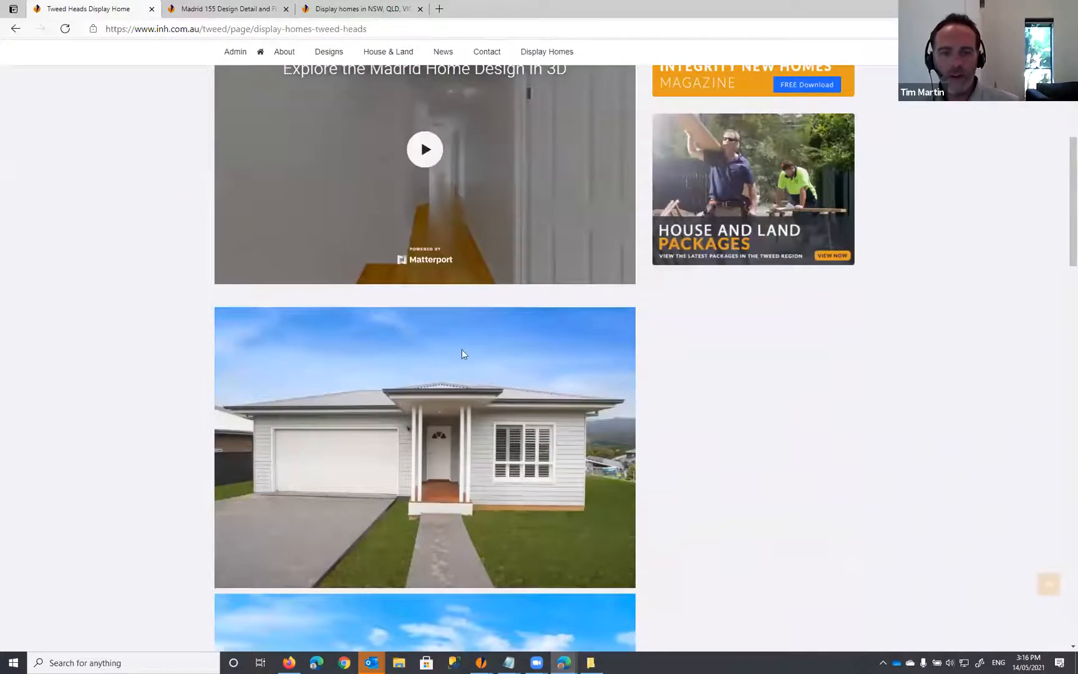
scroll(463, 354, "down", 12)
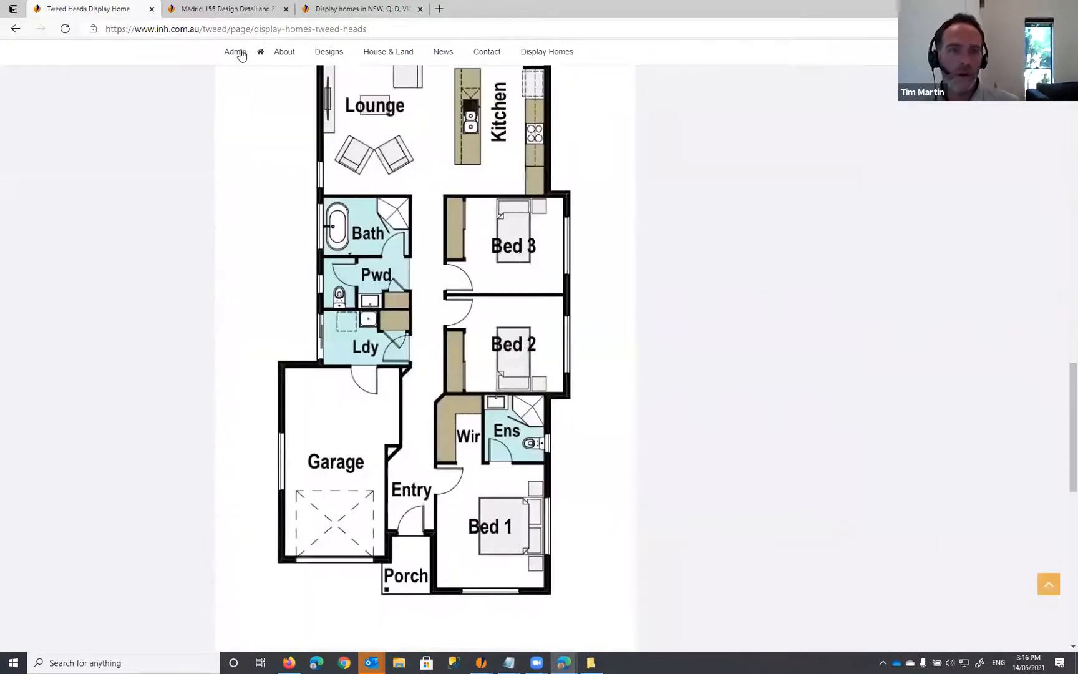
scroll(241, 55, "down", 4)
scroll(377, 172, "up", 8)
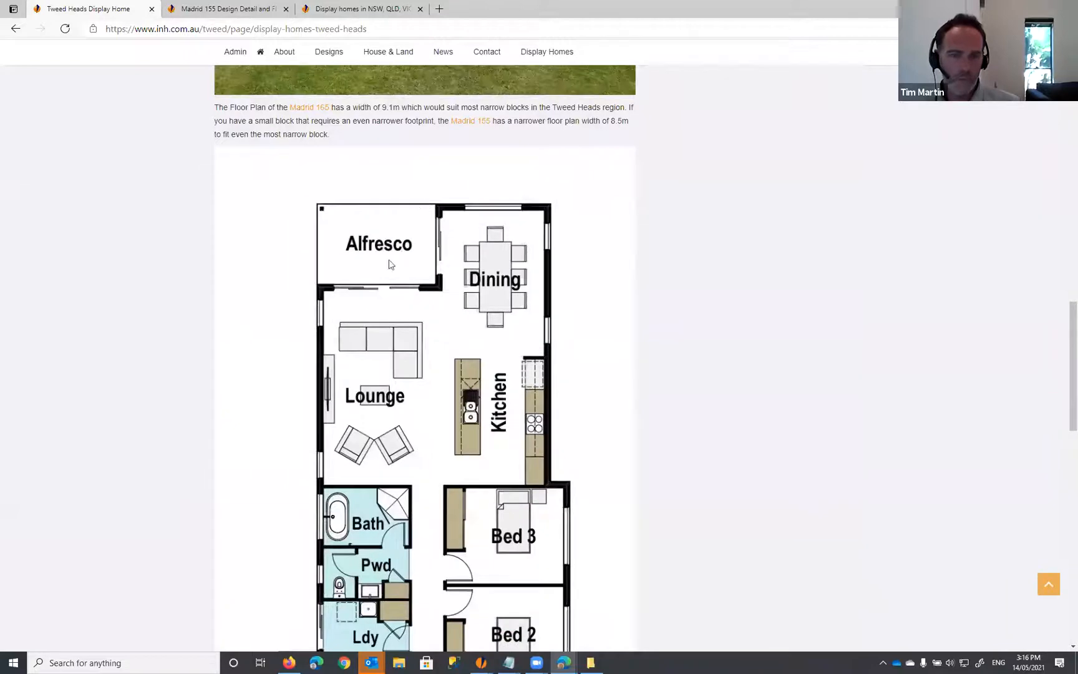
scroll(389, 265, "up", 7)
Step: Return to the admin page list and open the display-homes-tweed-heads page for editing
left_click(235, 51)
scroll(534, 249, "down", 5)
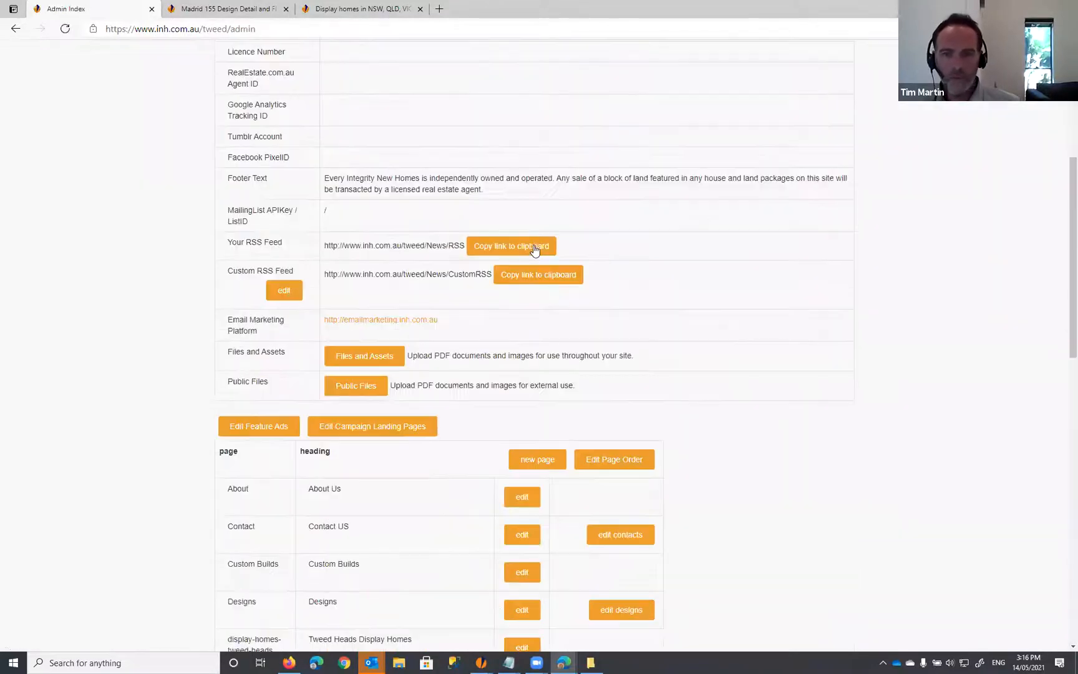
scroll(534, 249, "down", 6)
left_click(521, 241)
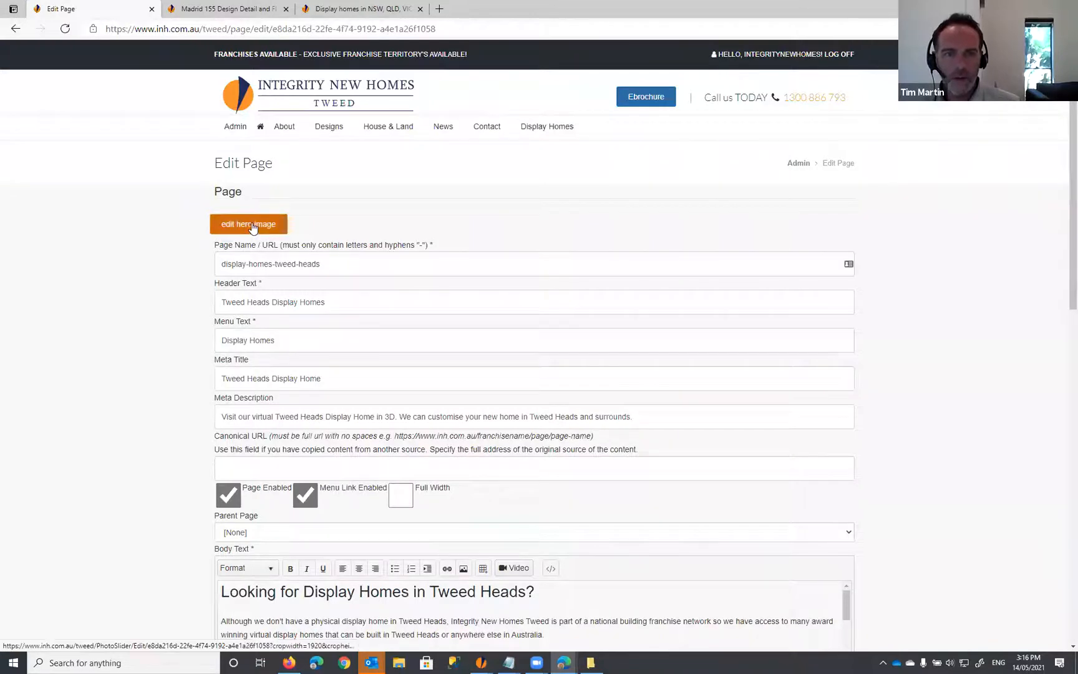
Step: Upload the open-plan living area photo as the page's hero image, crop it and save the photos
left_click(253, 226)
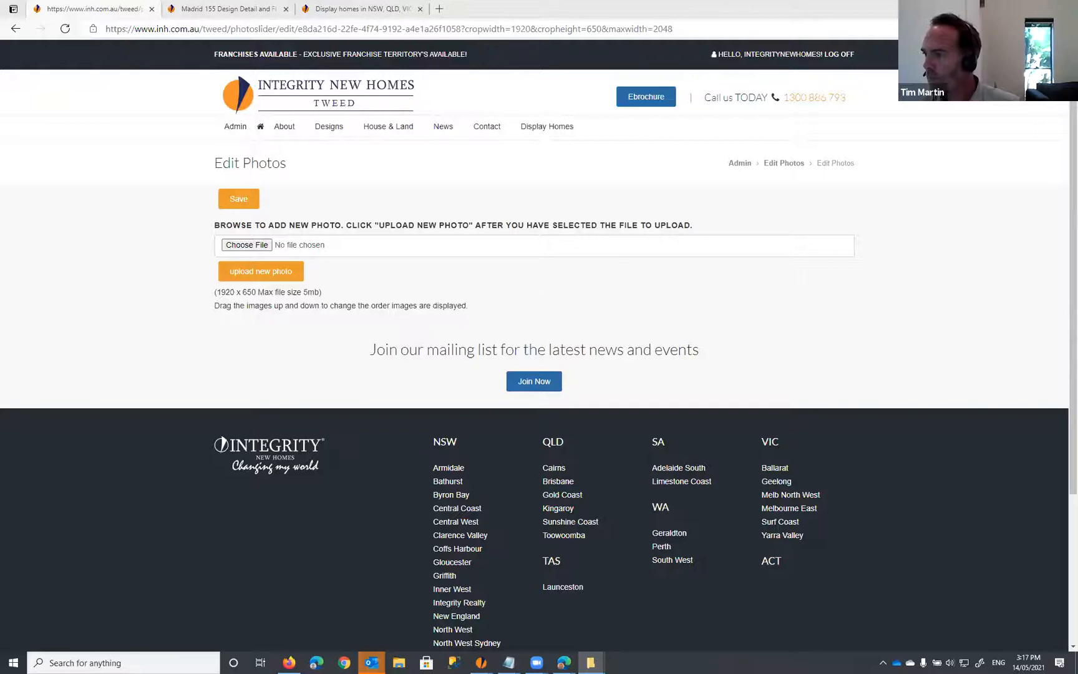
left_click_drag(845, 272, 254, 249)
left_click(266, 274)
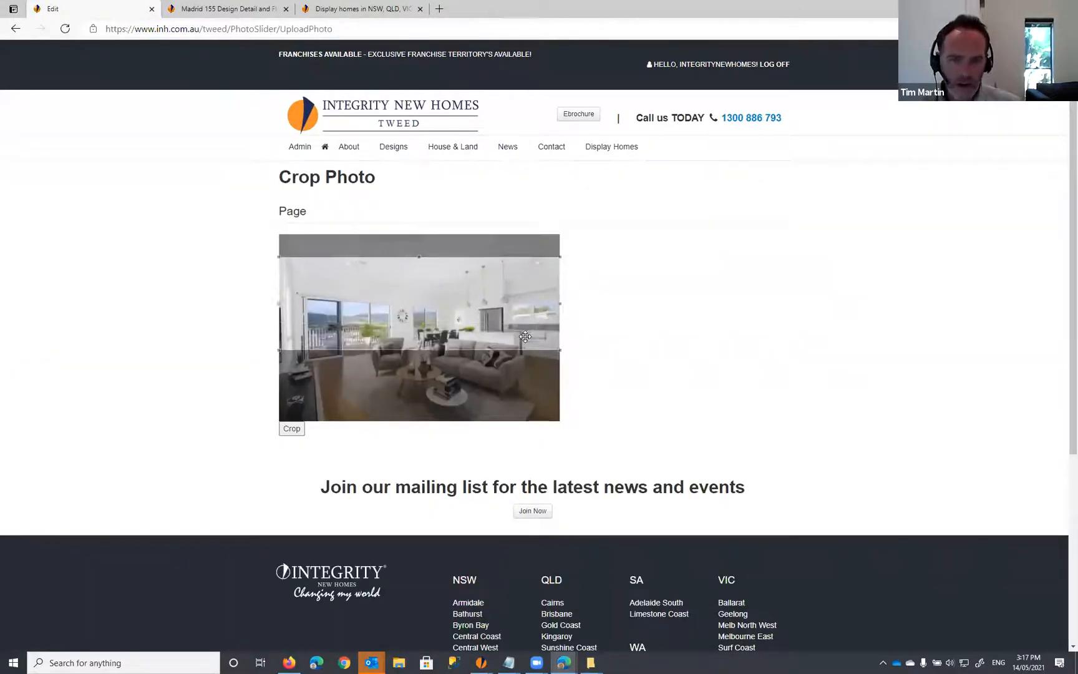
left_click(293, 429)
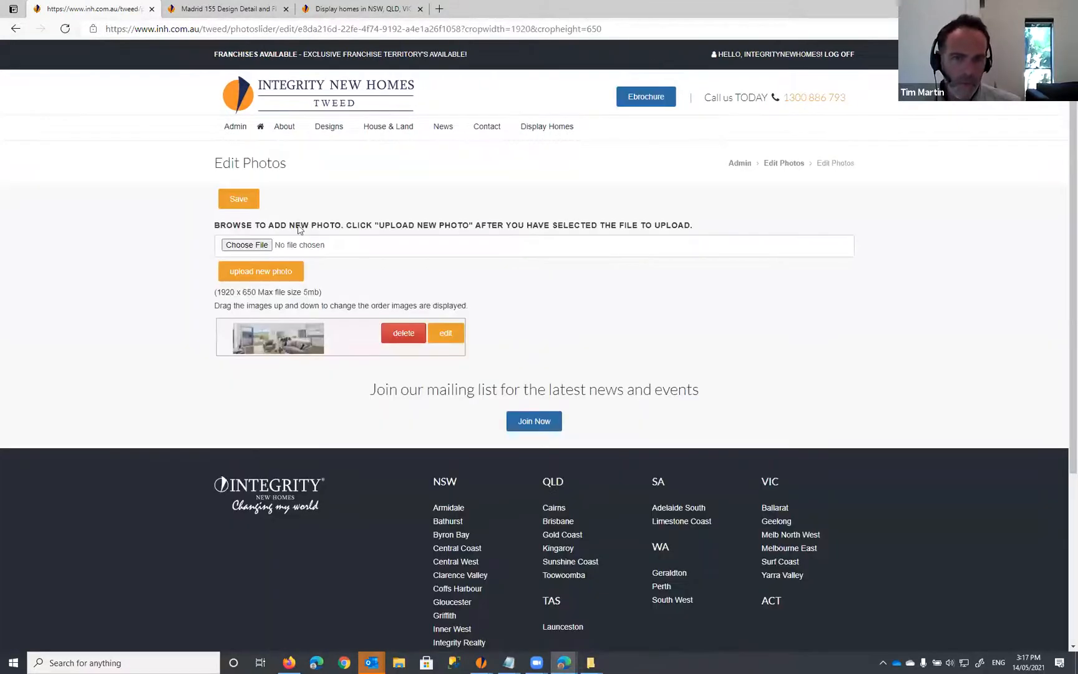
left_click(244, 200)
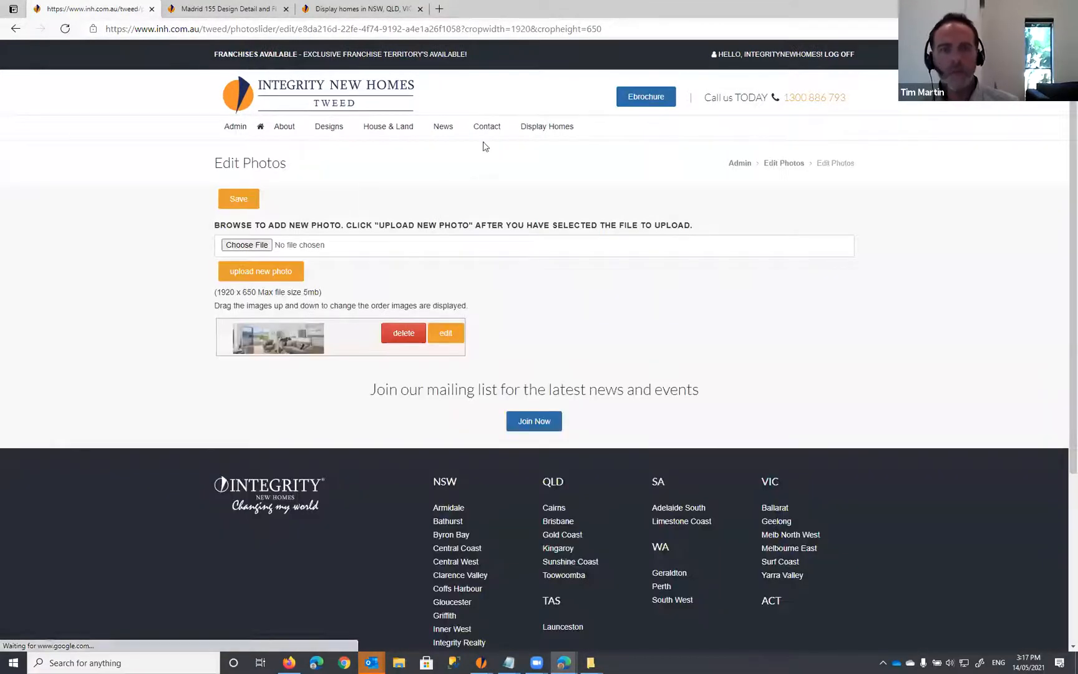
Step: Open the published Display Homes page and examine the hero image above the introduction and 3D tour
left_click(561, 131)
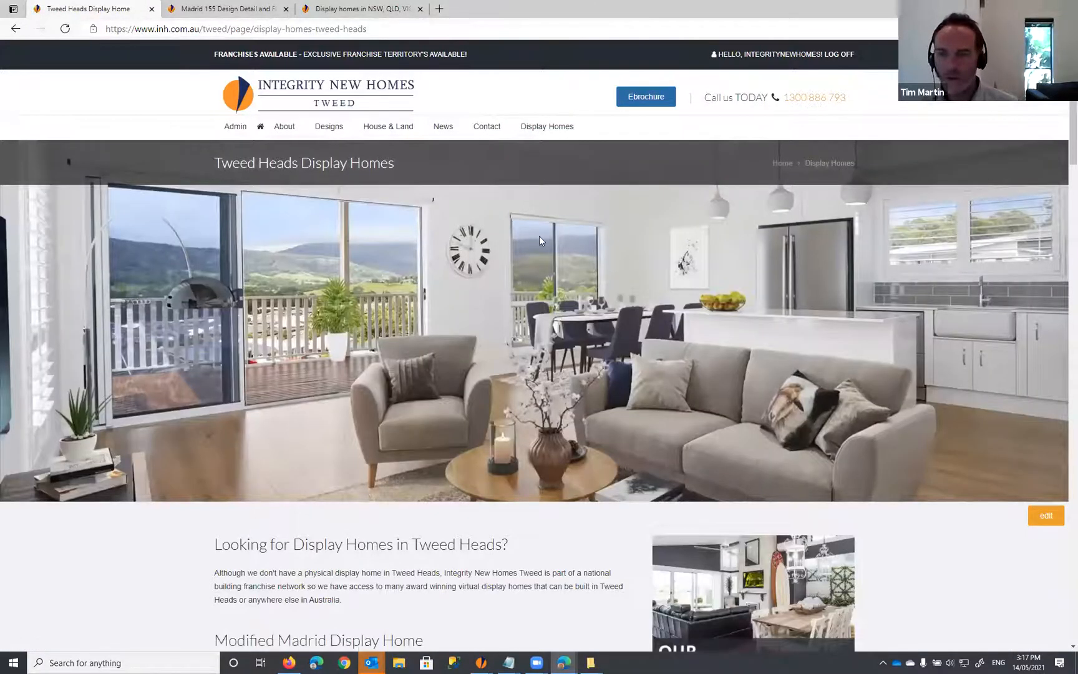
scroll(467, 292, "down", 1)
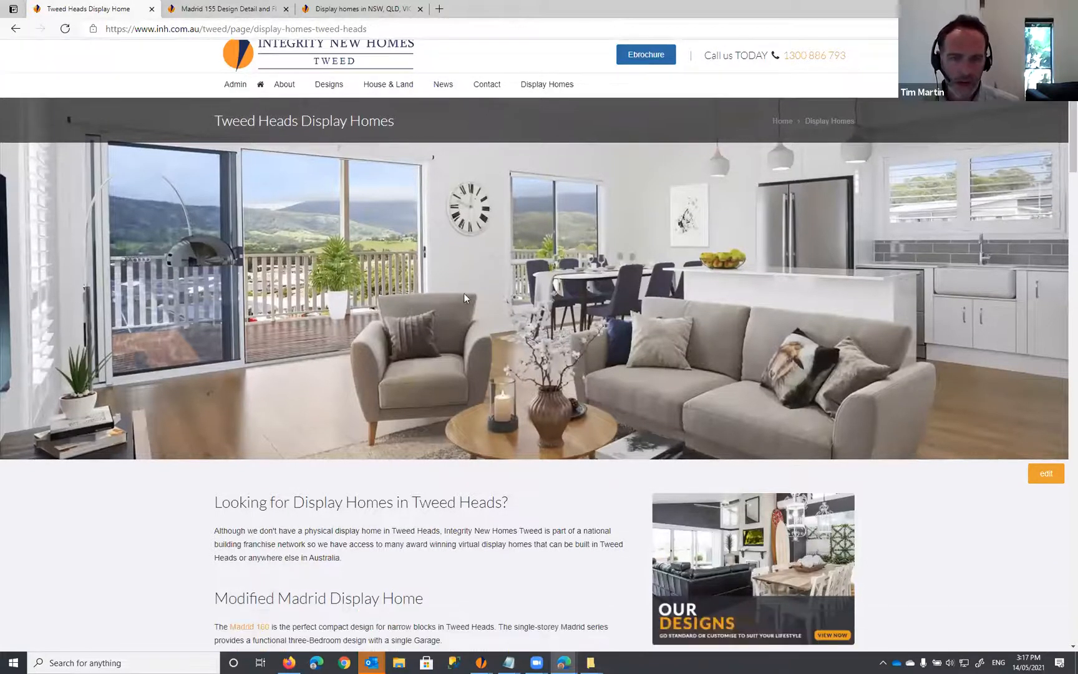
scroll(281, 162, "down", 1)
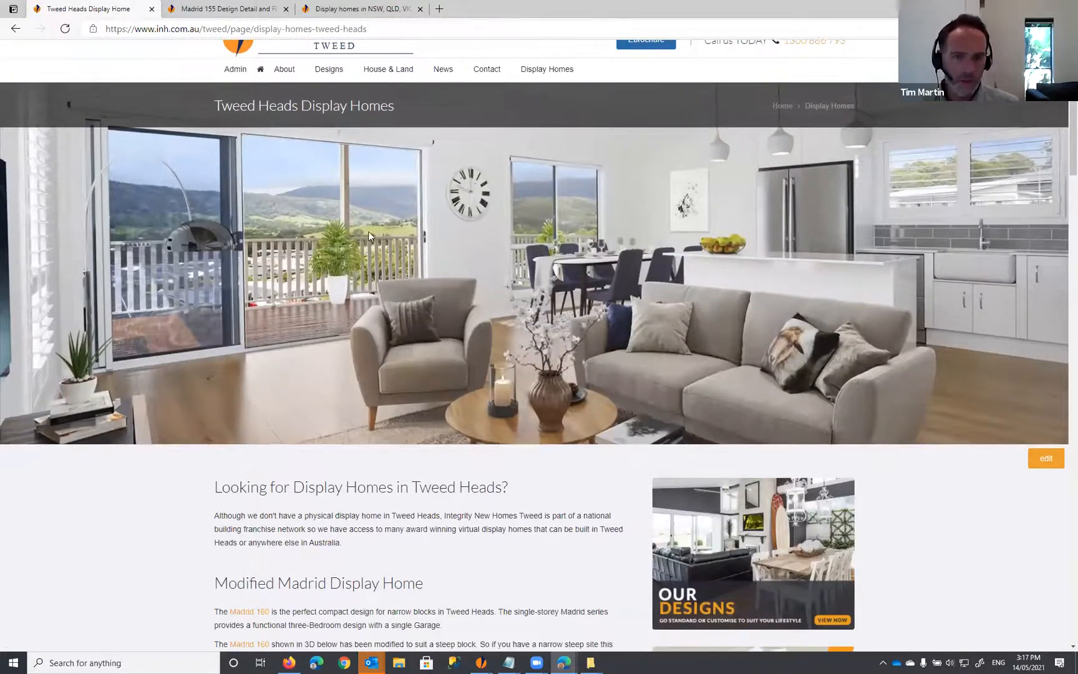
scroll(438, 286, "down", 3)
scroll(511, 344, "down", 2)
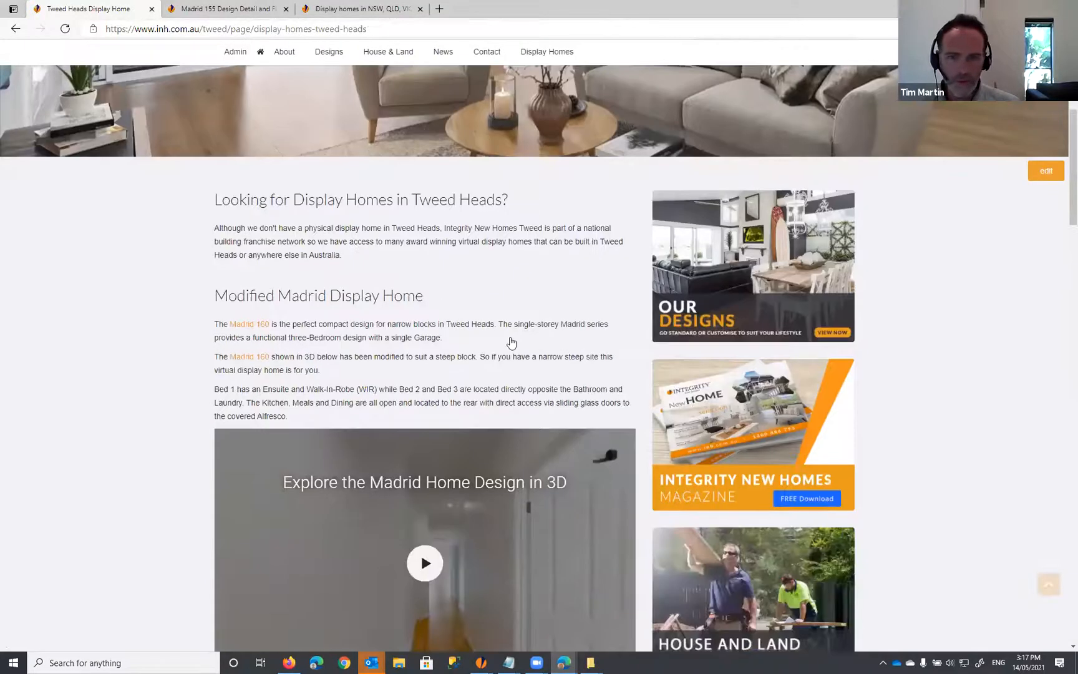
scroll(553, 334, "down", 1)
scroll(852, 175, "up", 1)
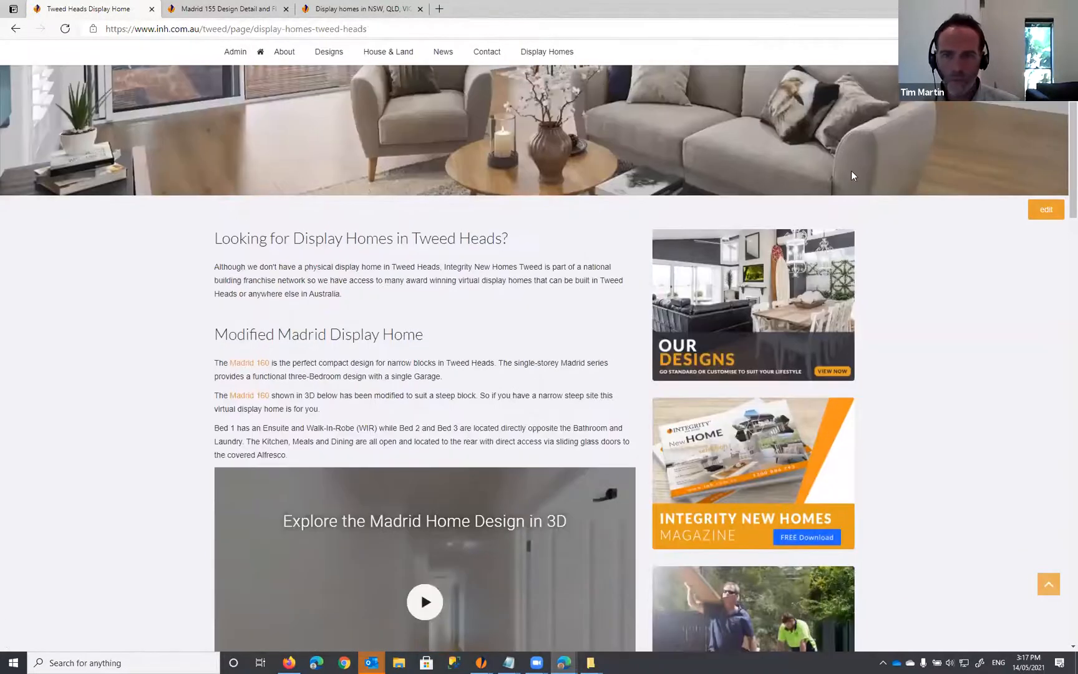
Step: Open the page for editing and add the line "Want to see more virtual display homes that can be build in Tweed Heads?" below the floor plan
scroll(813, 249, "up", 5)
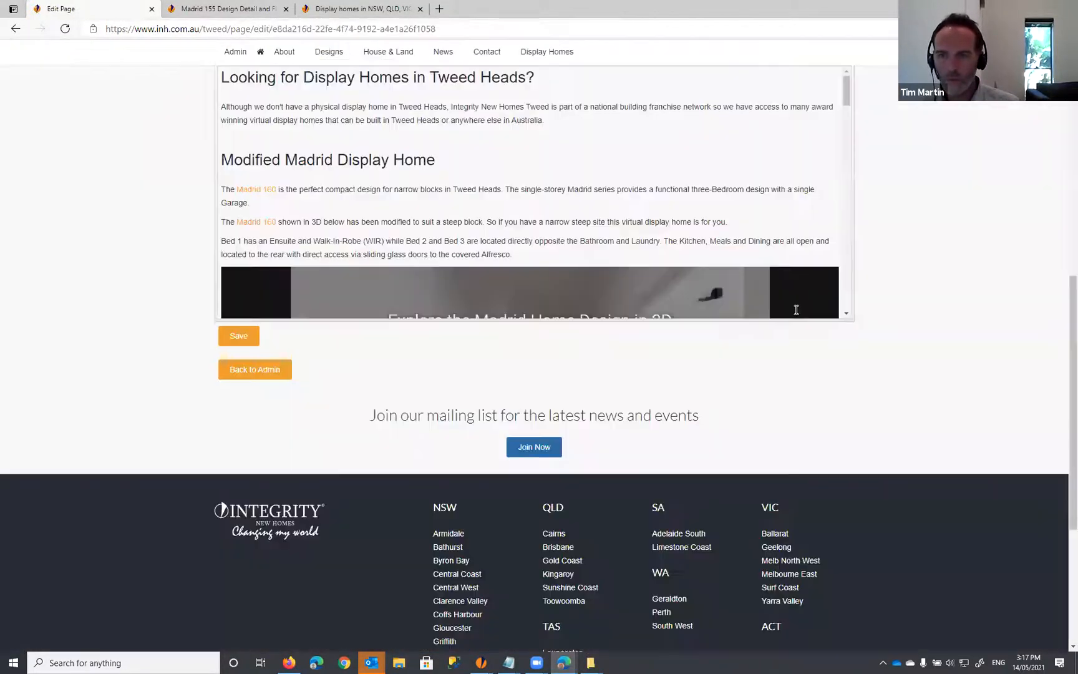
scroll(796, 308, "up", 3)
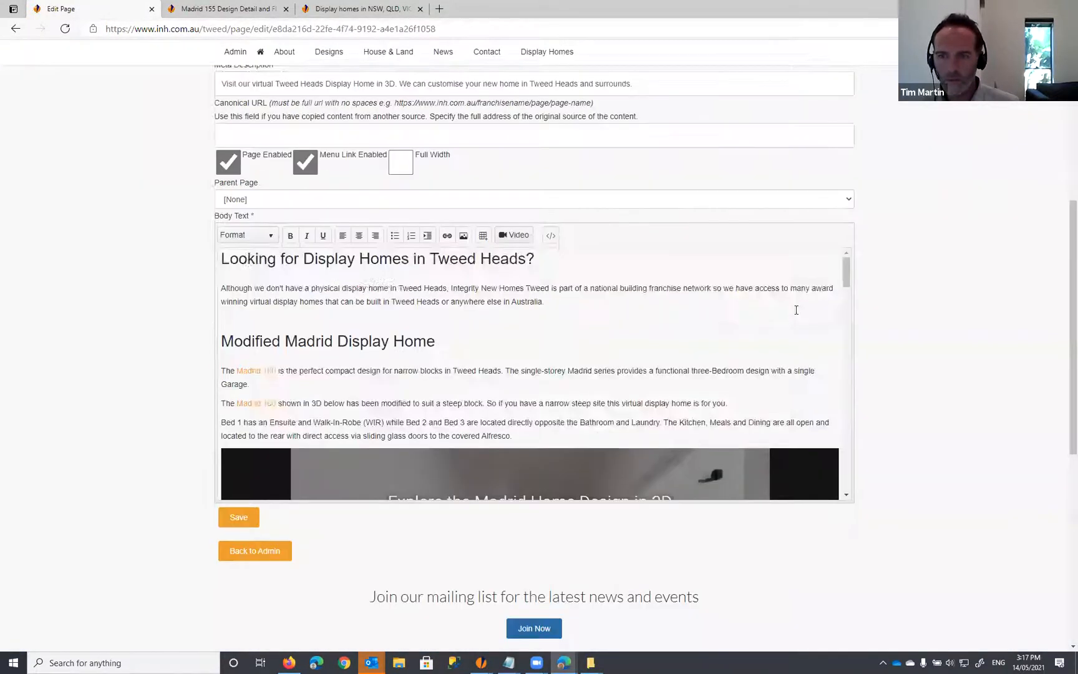
scroll(799, 314, "down", 7)
scroll(798, 315, "down", 8)
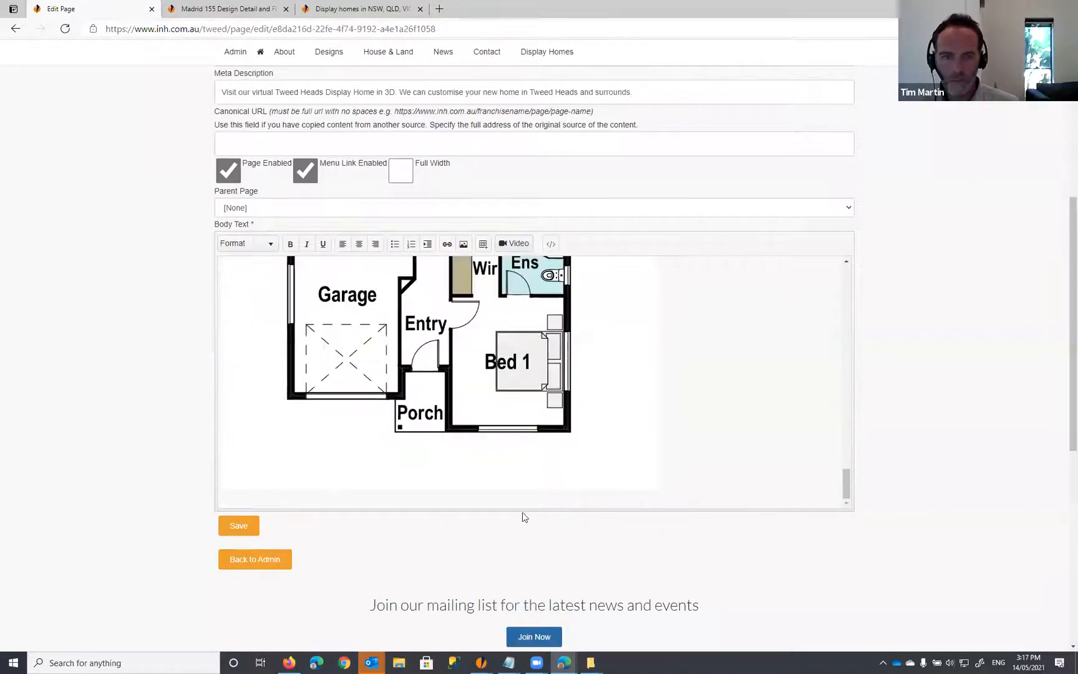
left_click(362, 502)
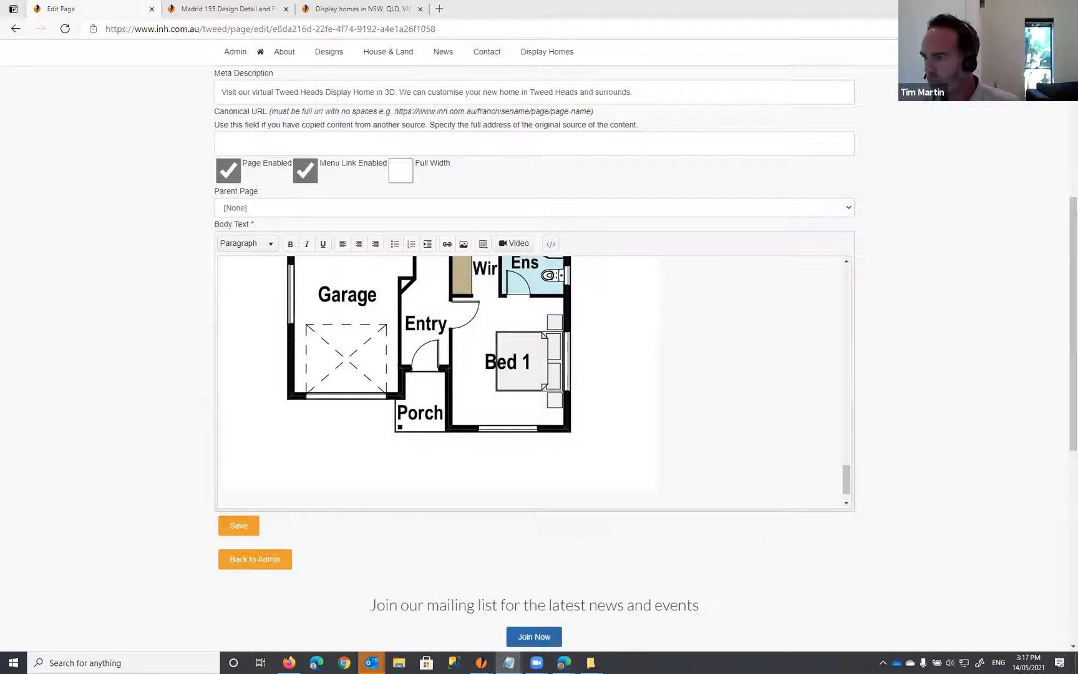
left_click(380, 502)
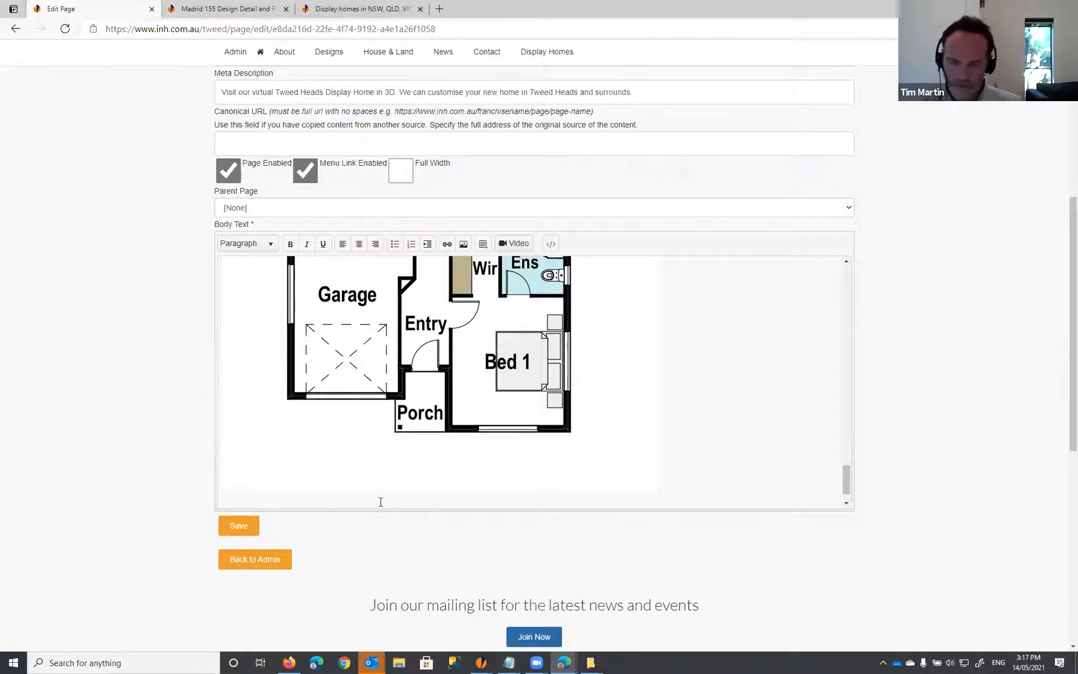
key("Return")
type("Want to see more virtual display homes that can be build in Tweed Heads?")
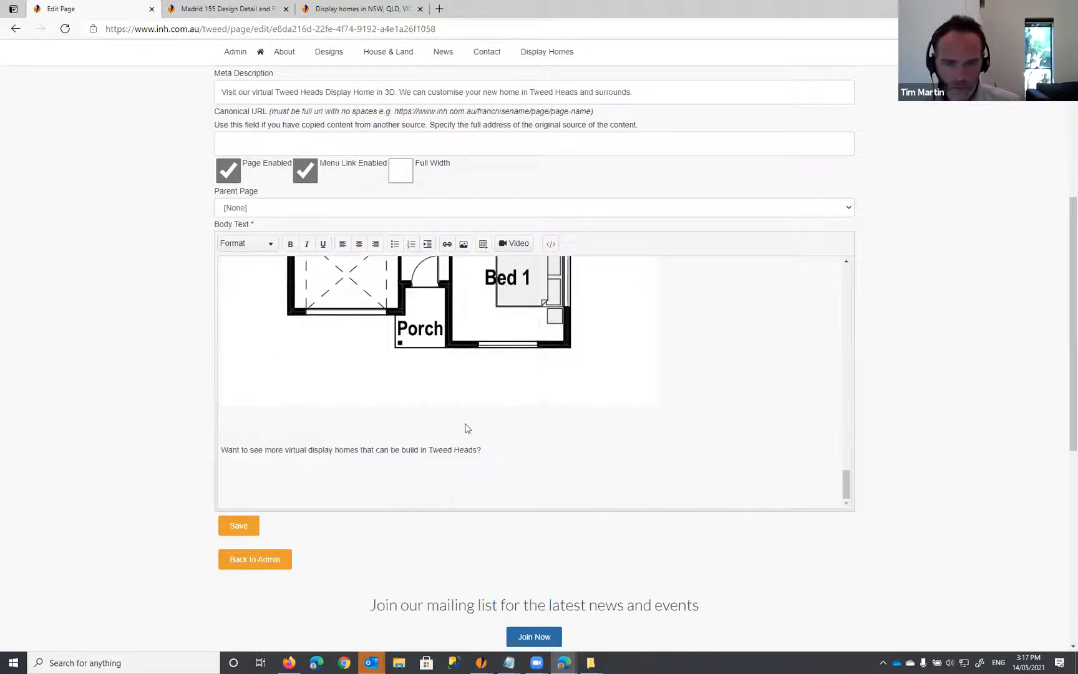
Step: Format the new question about more virtual display homes as Heading 2 and place the cursor on the line beneath it
left_click_drag(503, 449, 221, 437)
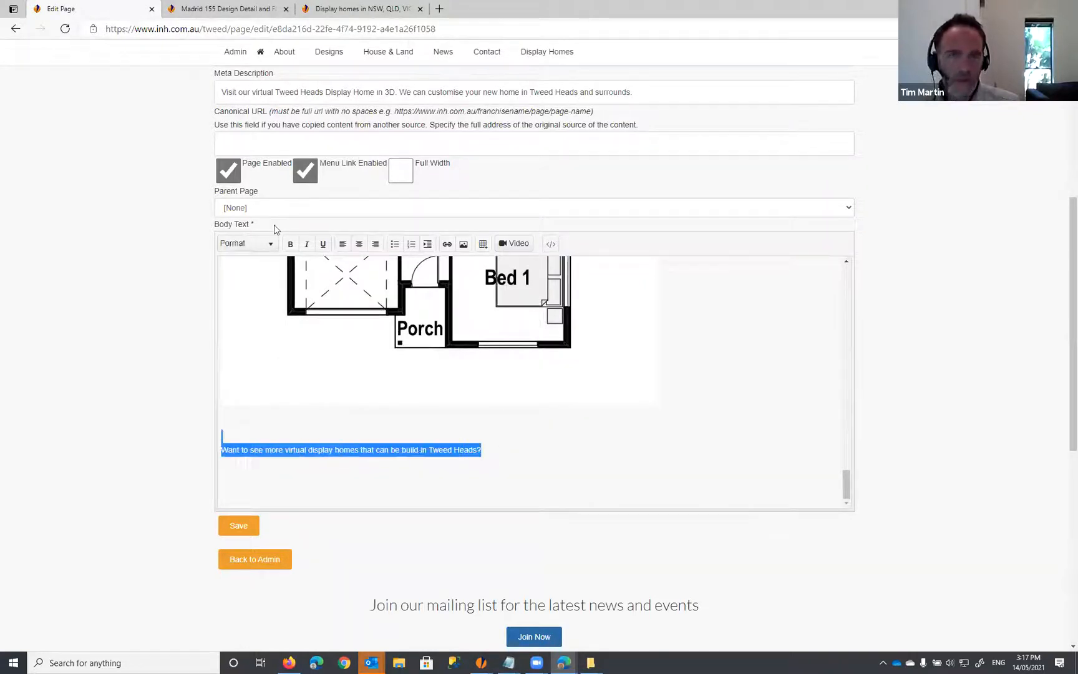
left_click(265, 245)
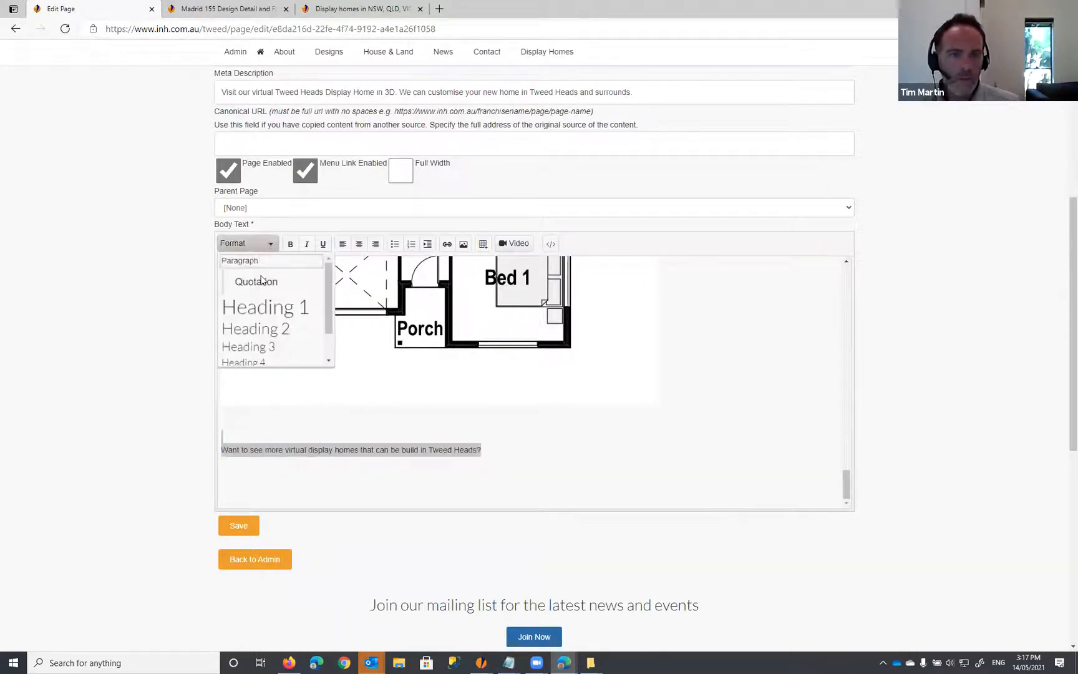
left_click(256, 327)
left_click(430, 473)
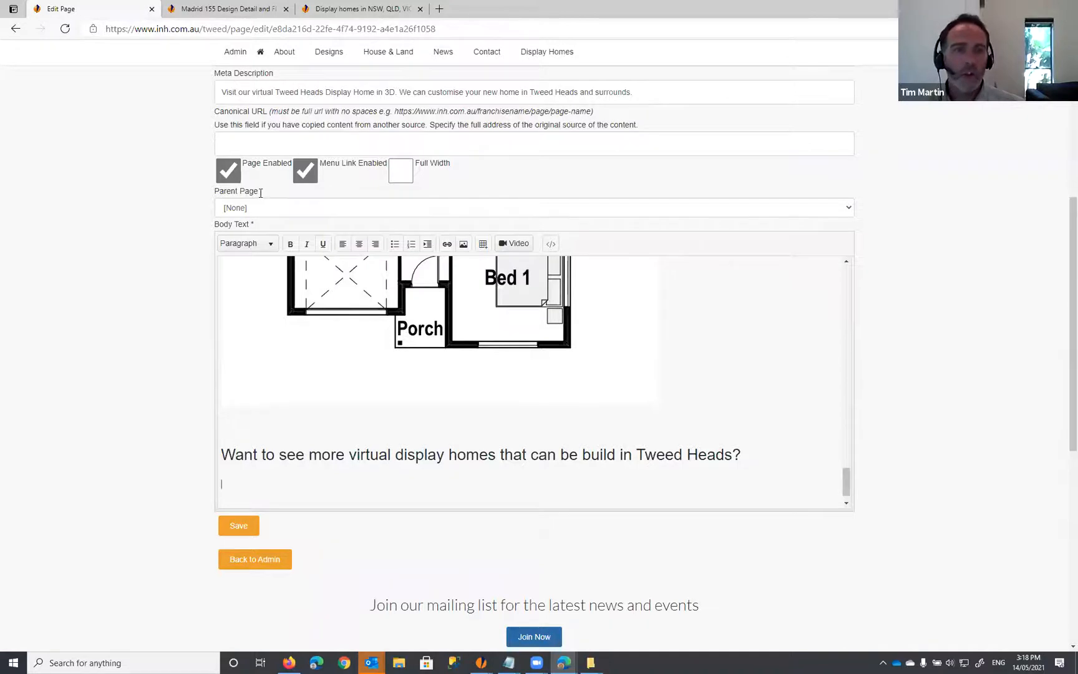
left_click(222, 9)
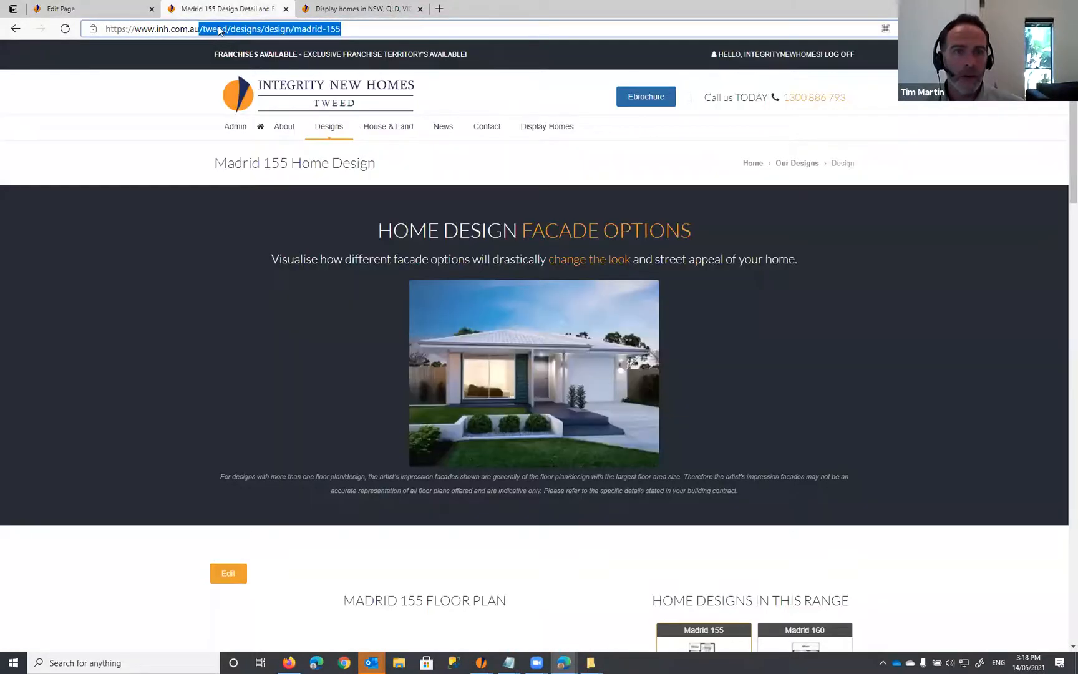
left_click(202, 28)
left_click_drag(200, 29, 442, 45)
key("BackSpace")
key("Return")
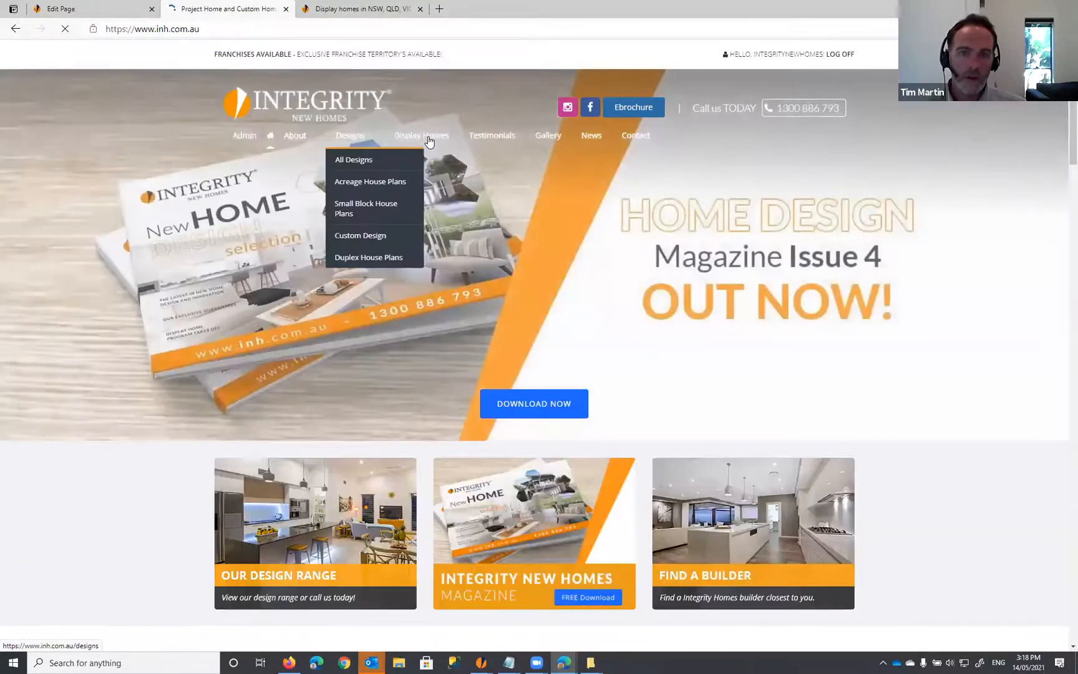
left_click(428, 139)
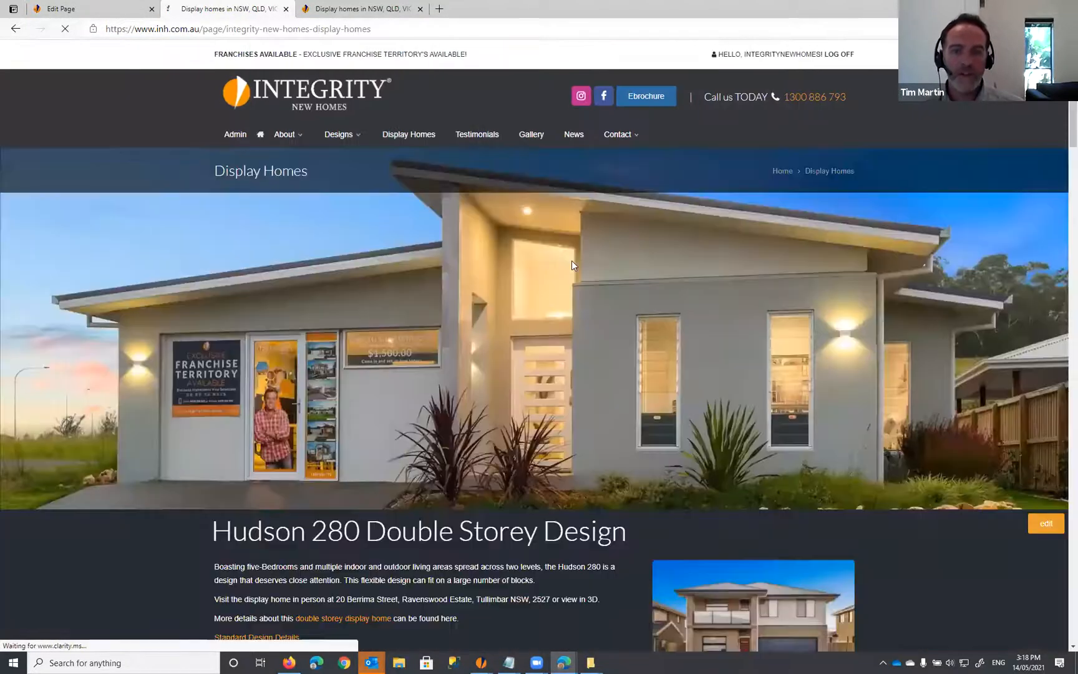
scroll(572, 260, "down", 6)
scroll(902, 416, "down", 20)
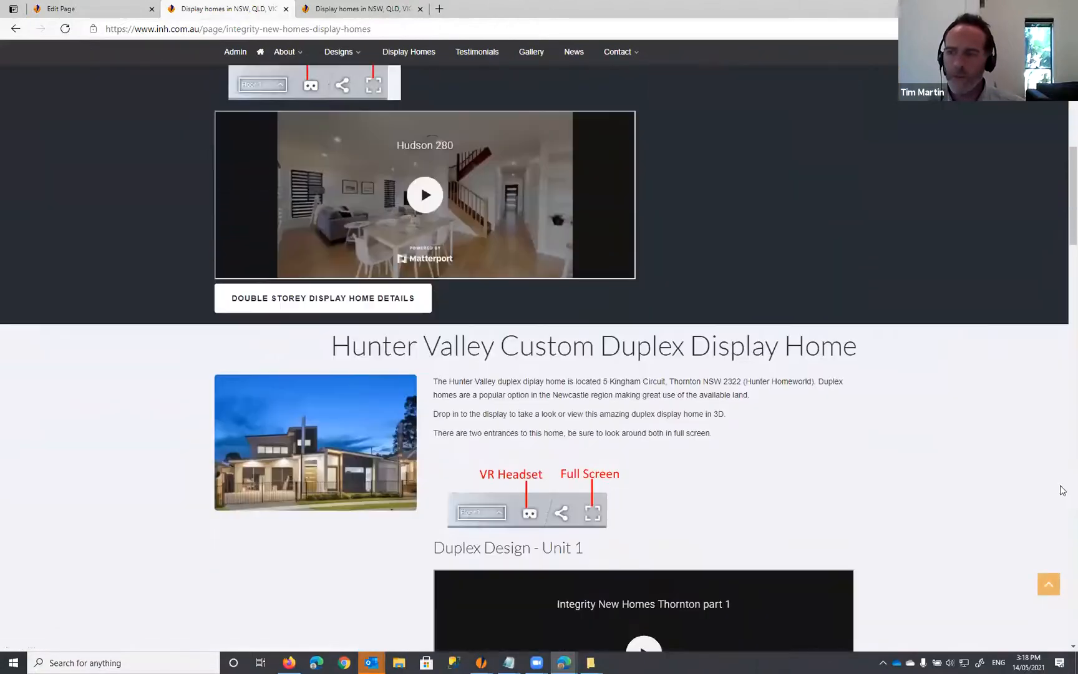
scroll(428, 29, "down", 7)
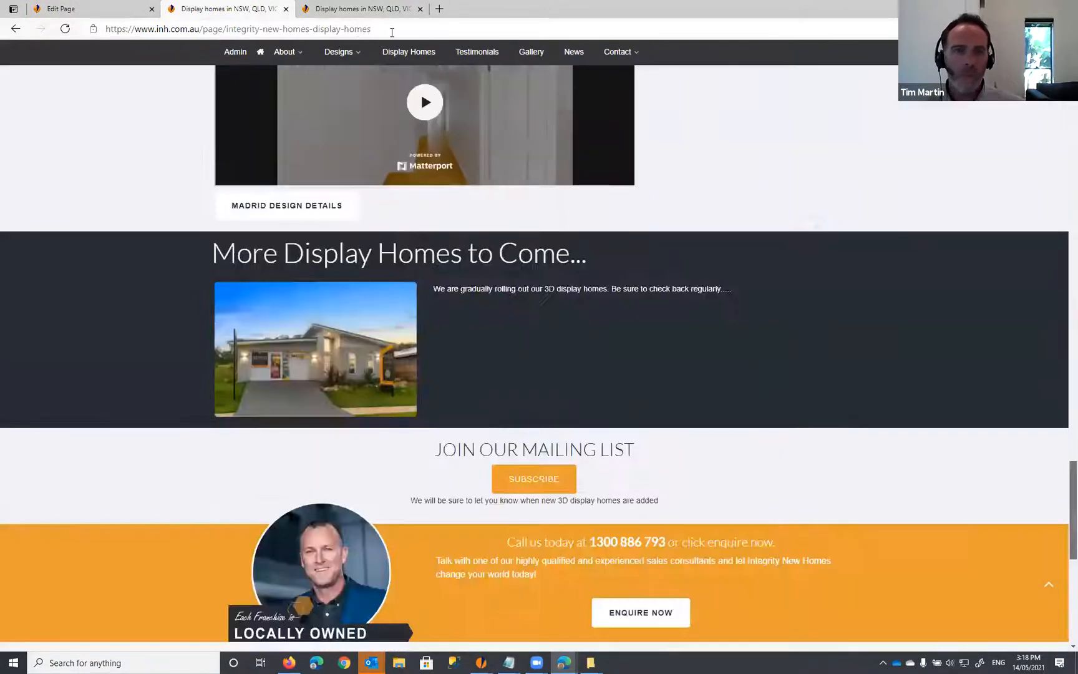
scroll(397, 31, "up", 20)
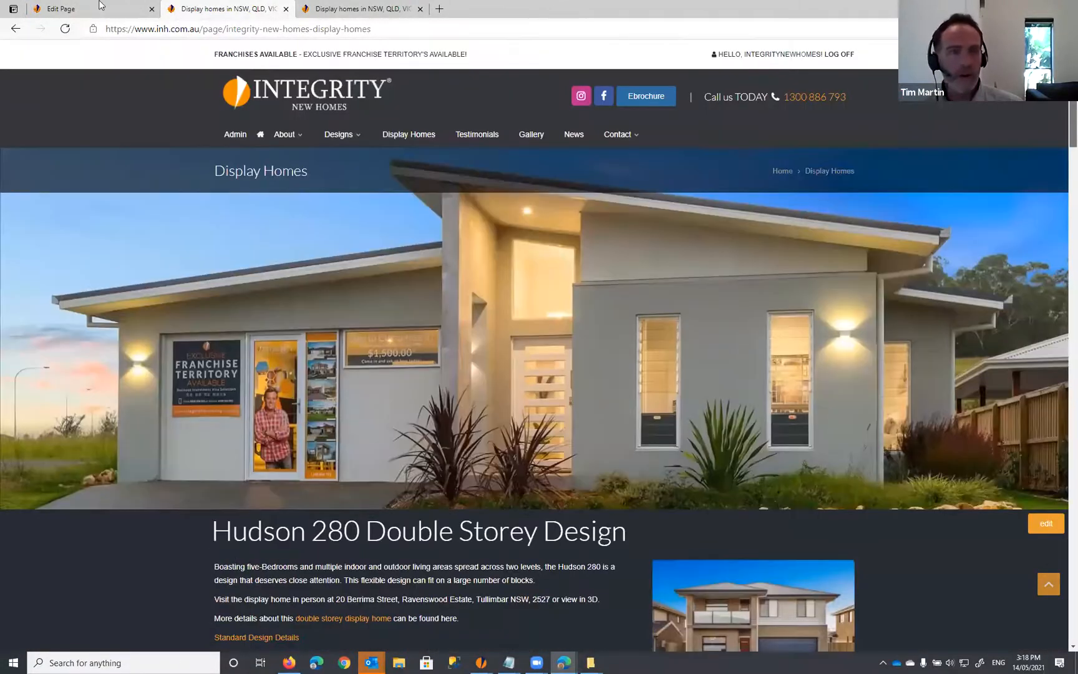
Step: Copy the national display homes page address and paste it as a link under the new heading in the Tweed Heads page body
left_click(121, 31)
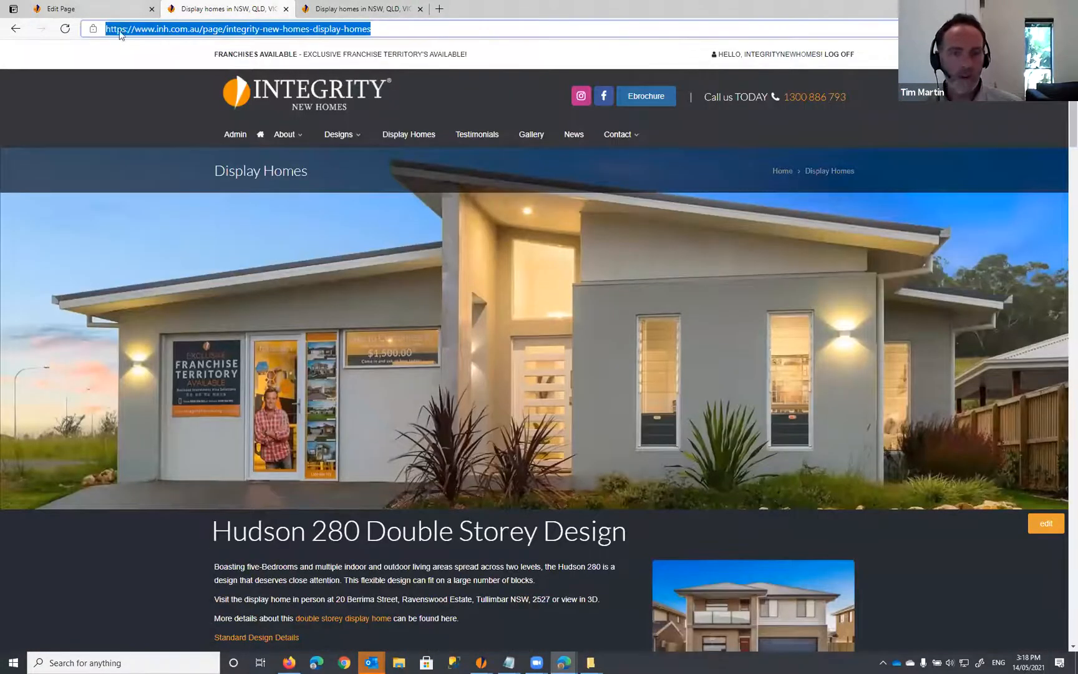
left_click(100, 8)
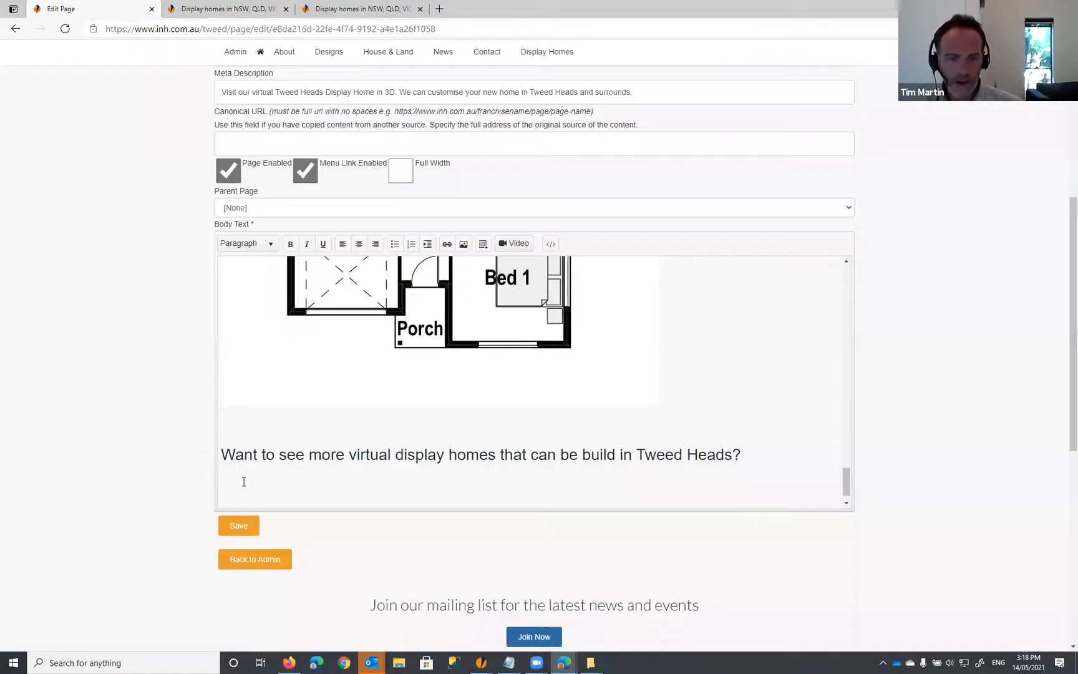
type("Display homes in NSW, QLD, VIC and SA | Integrity New Homes (inh.com.au)")
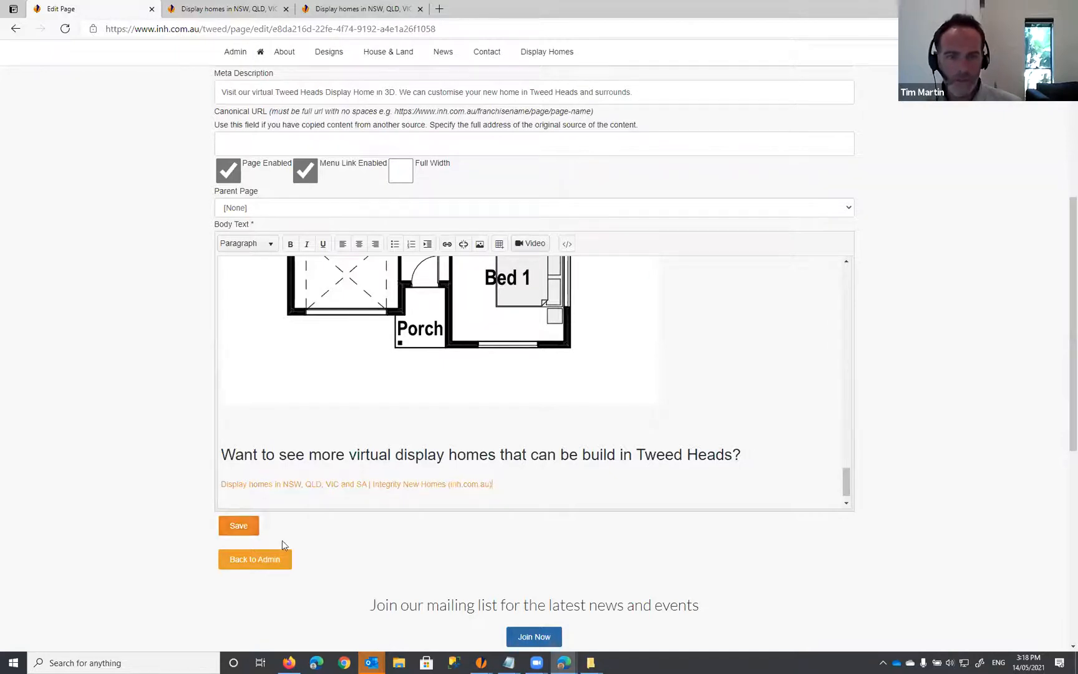
Step: Save the edited page and open the published Tweed Heads Display Homes page, moving down towards the new link
left_click(239, 527)
left_click(535, 127)
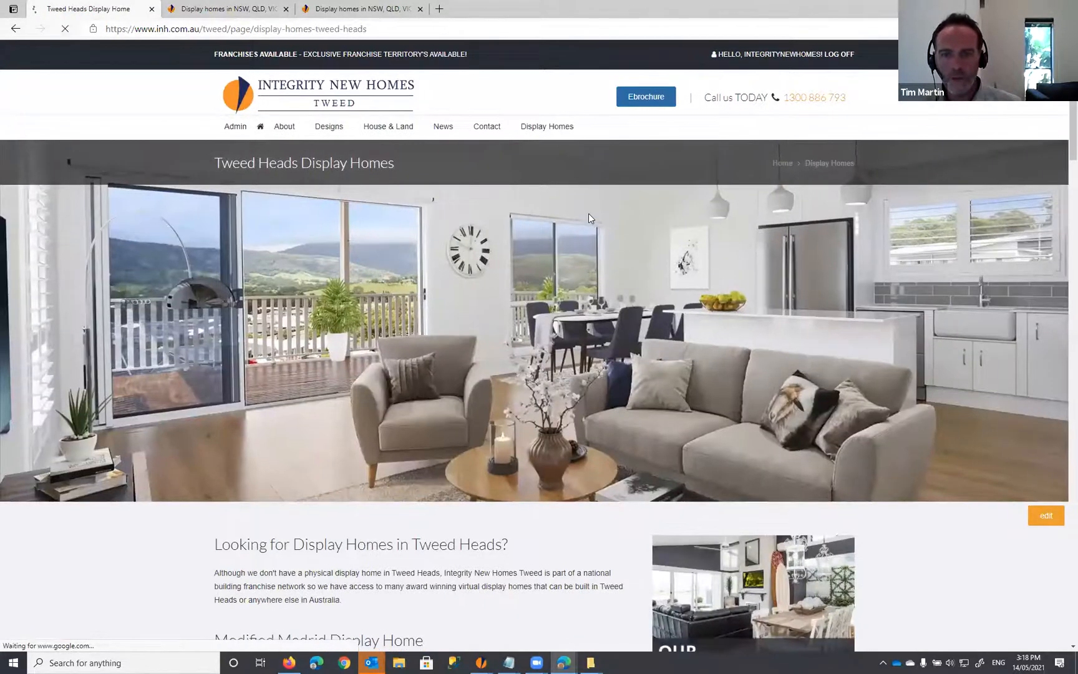
scroll(589, 214, "down", 2)
scroll(590, 215, "down", 4)
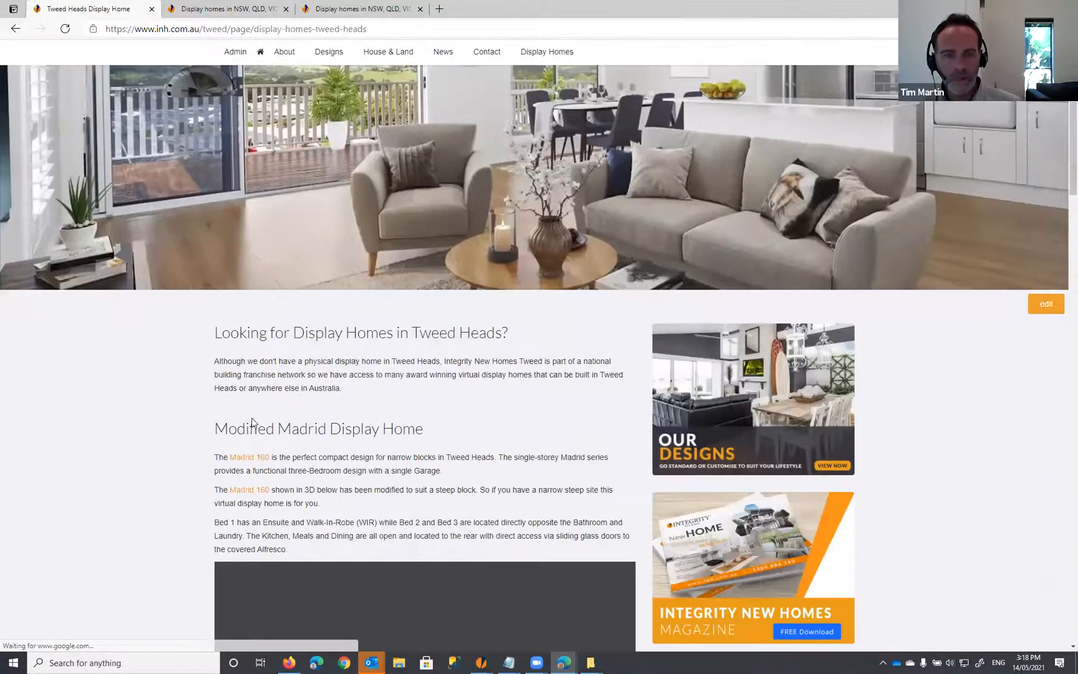
scroll(388, 443, "down", 6)
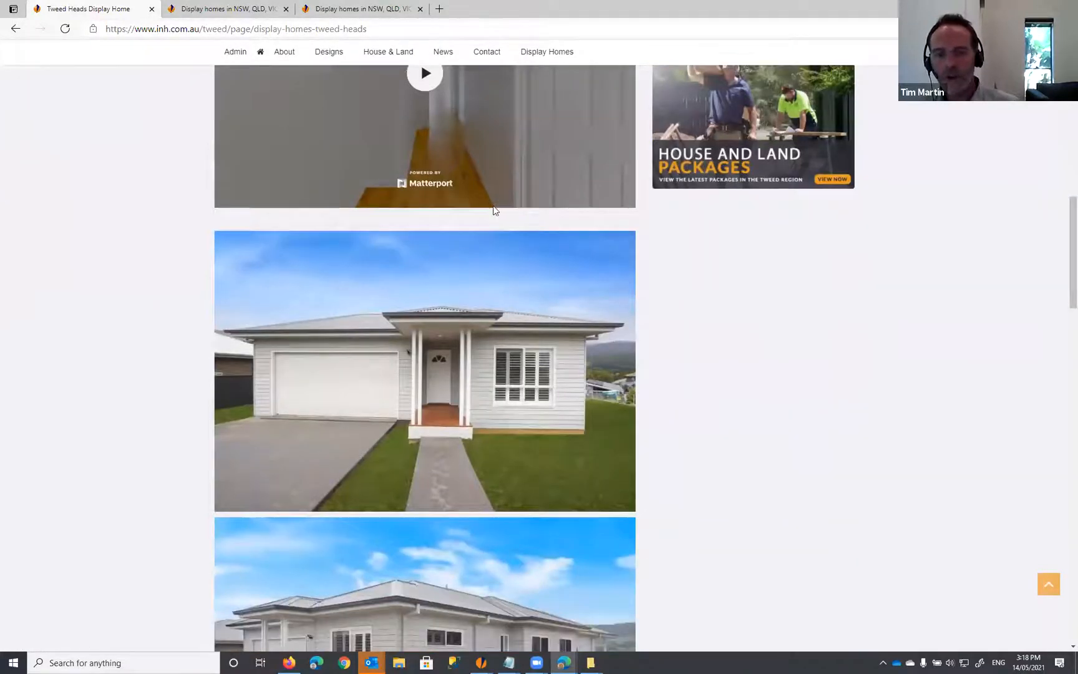
Step: Test the link to the national display homes page, look through that page and return to the Tweed Heads Display Homes page
key("alt+Left")
scroll(494, 207, "down", 1)
scroll(494, 210, "down", 20)
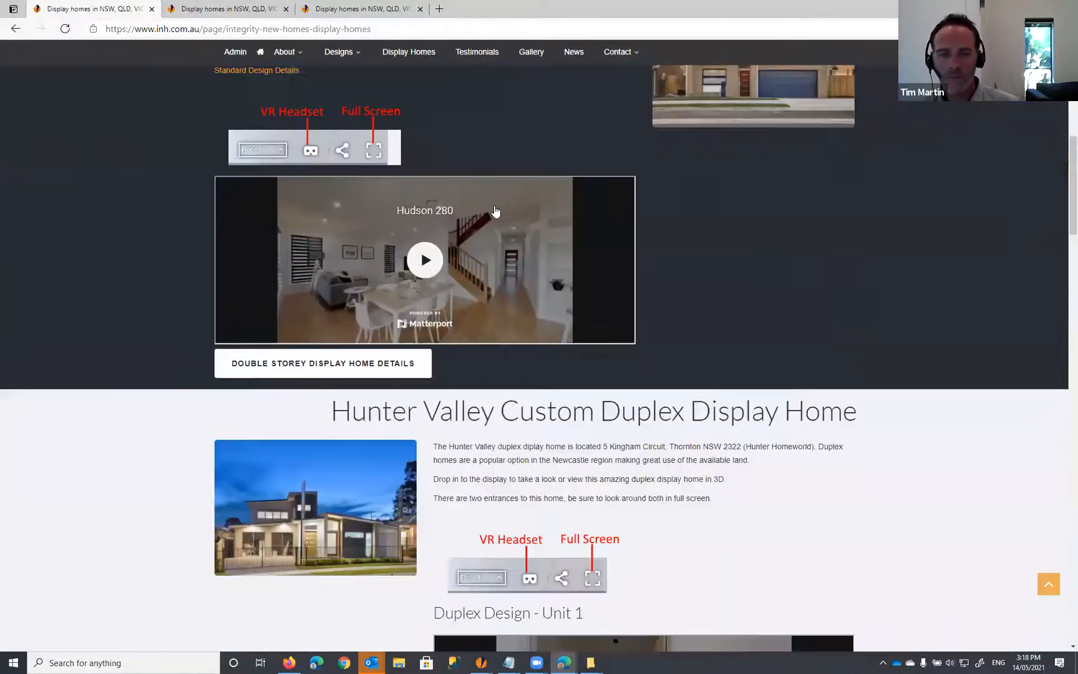
scroll(492, 210, "up", 20)
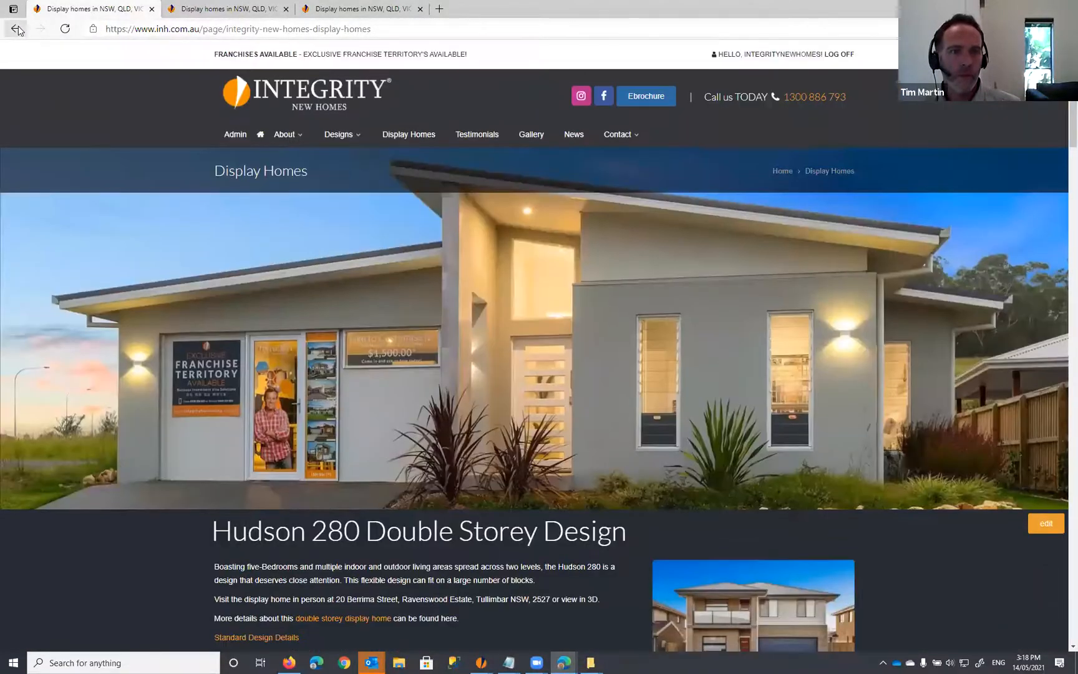
left_click(16, 29)
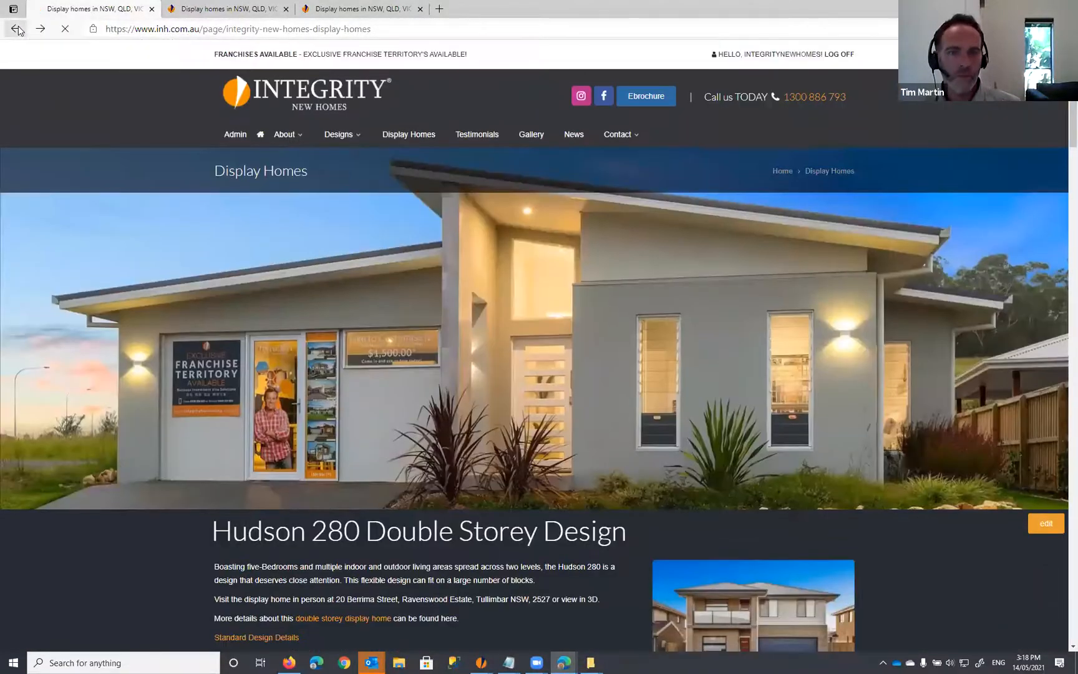
scroll(685, 179, "up", 7)
scroll(620, 174, "up", 20)
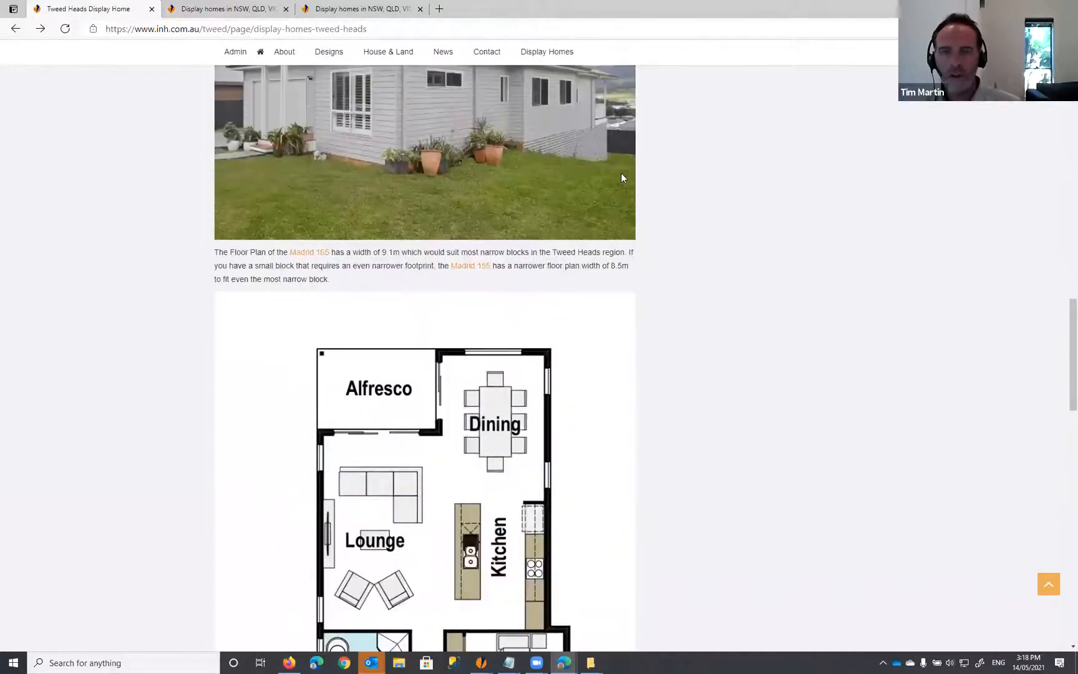
scroll(544, 113, "up", 5)
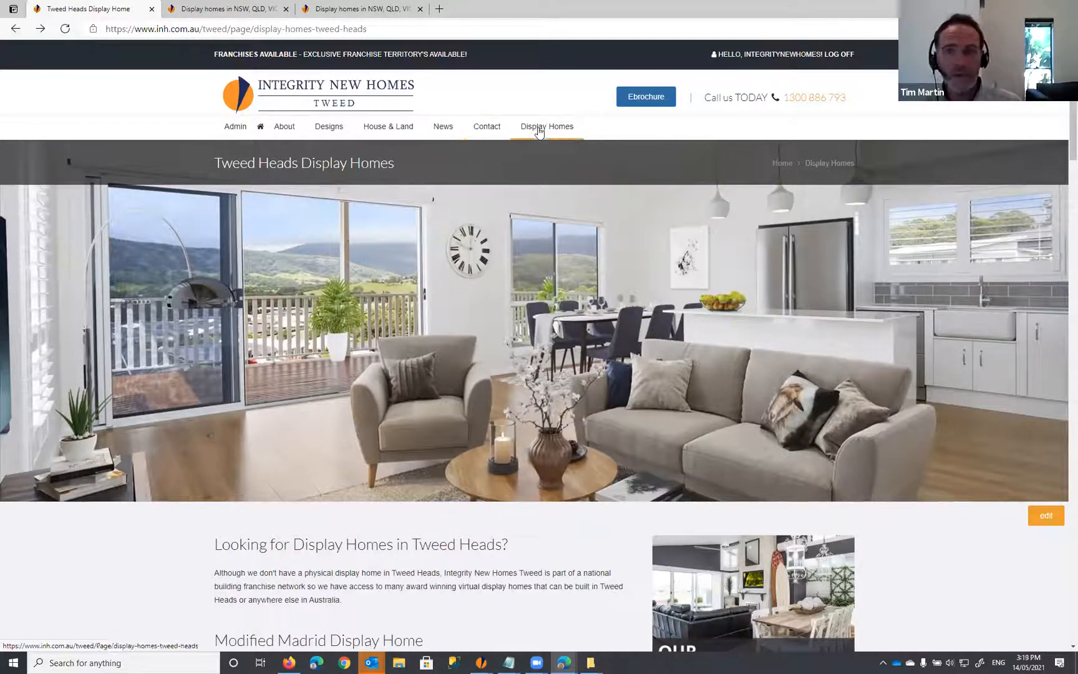
Step: Open the page order settings from the admin area, move Display Homes between House & Land and News, and save
left_click(234, 127)
scroll(436, 222, "down", 5)
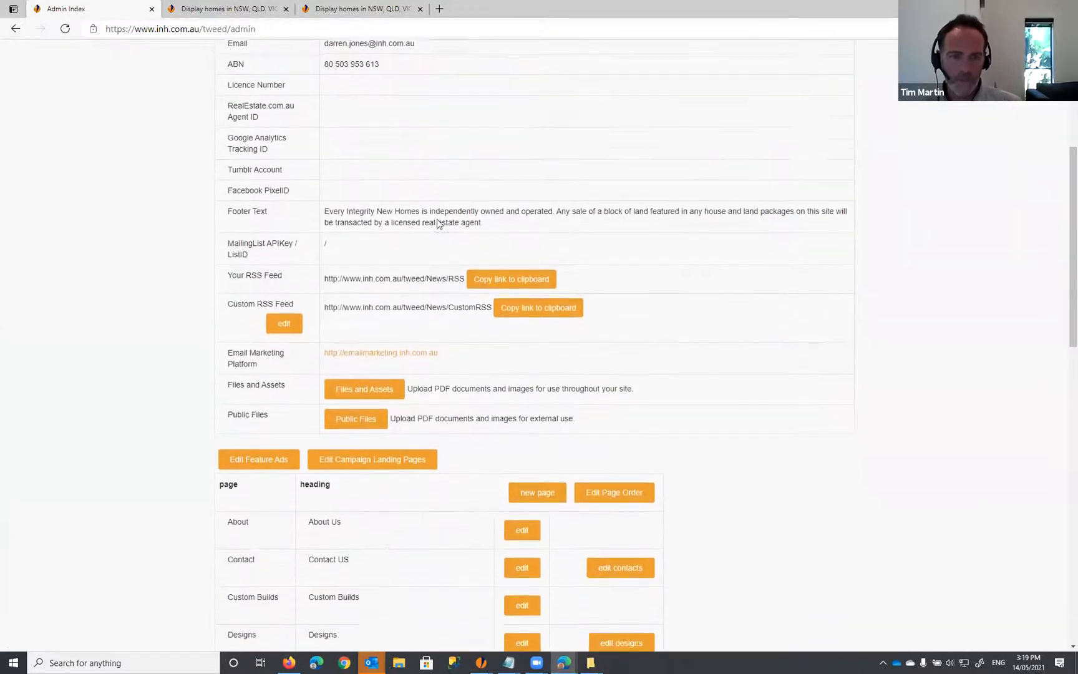
scroll(437, 222, "down", 4)
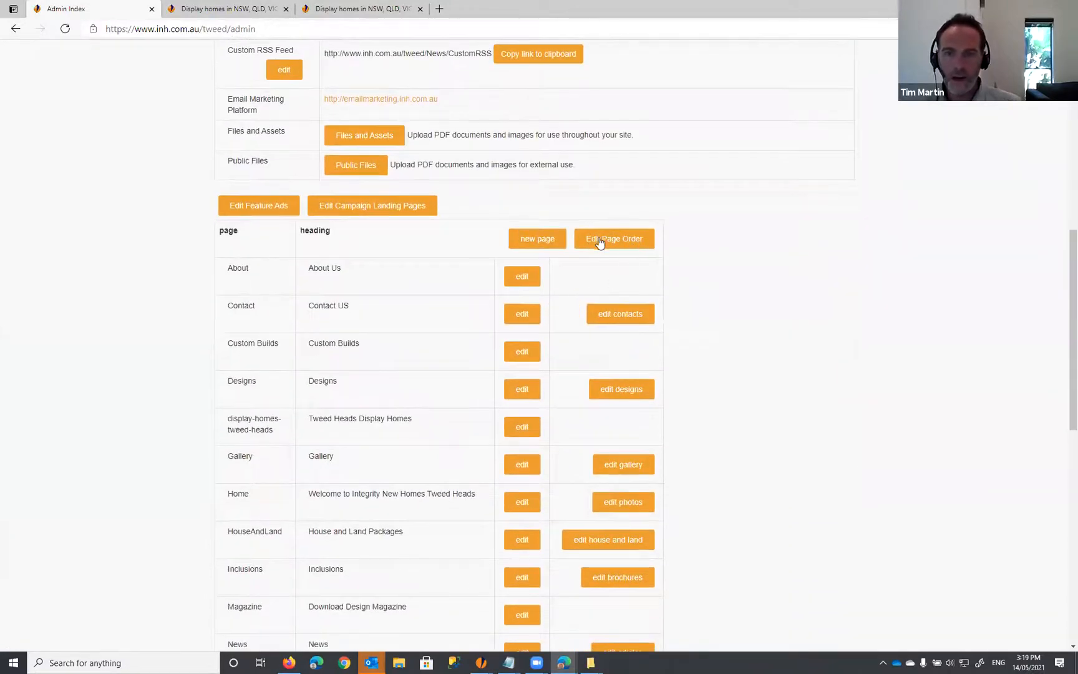
left_click(615, 243)
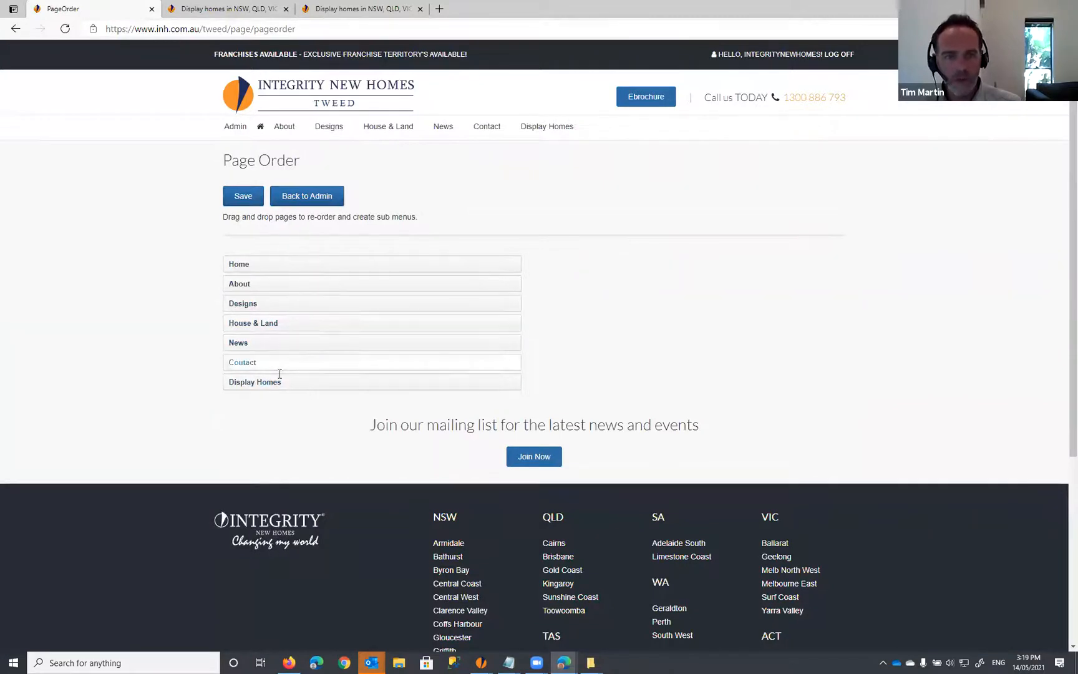
left_click_drag(266, 381, 267, 343)
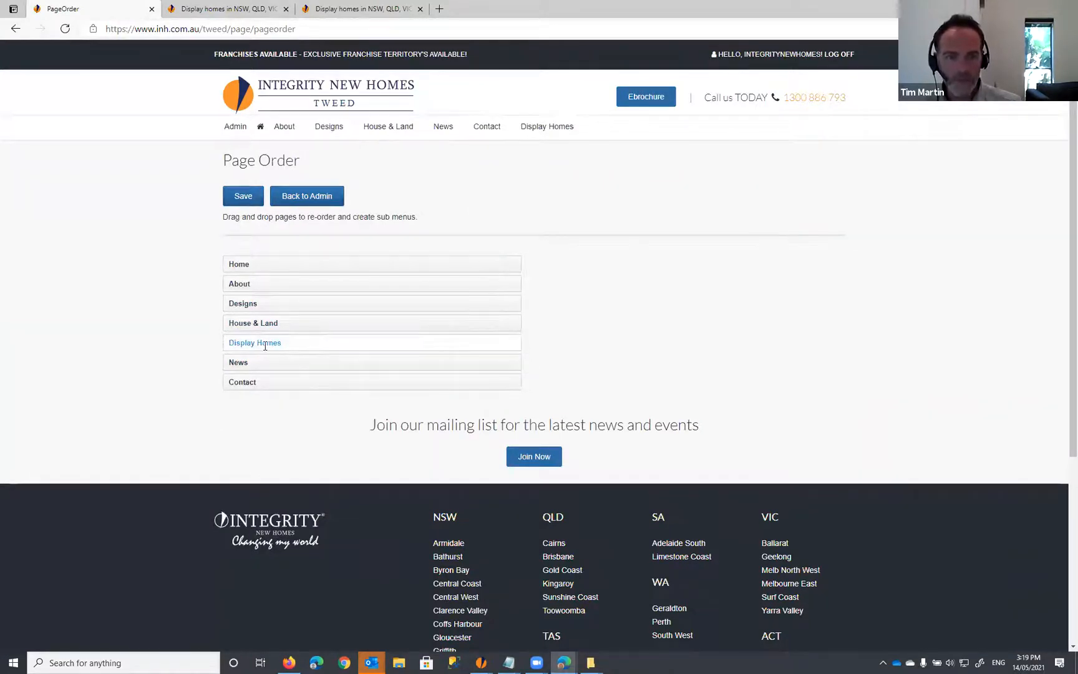
left_click(259, 197)
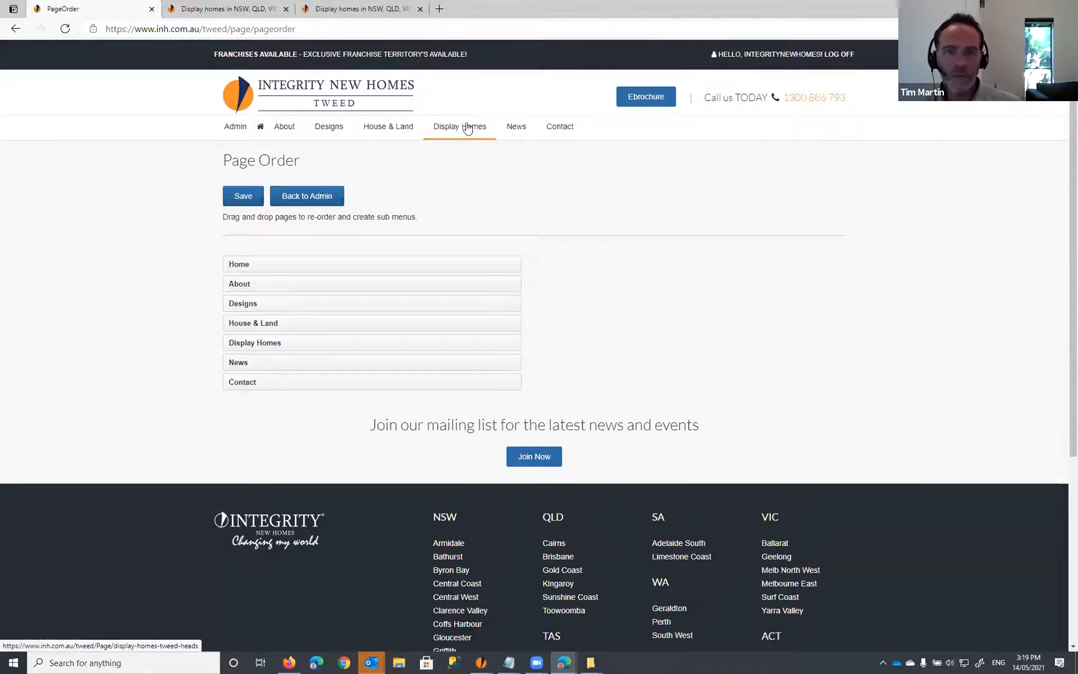
Step: Open the published Display Homes page and review the hero image, introduction, Madrid text and 3D tour
left_click(468, 127)
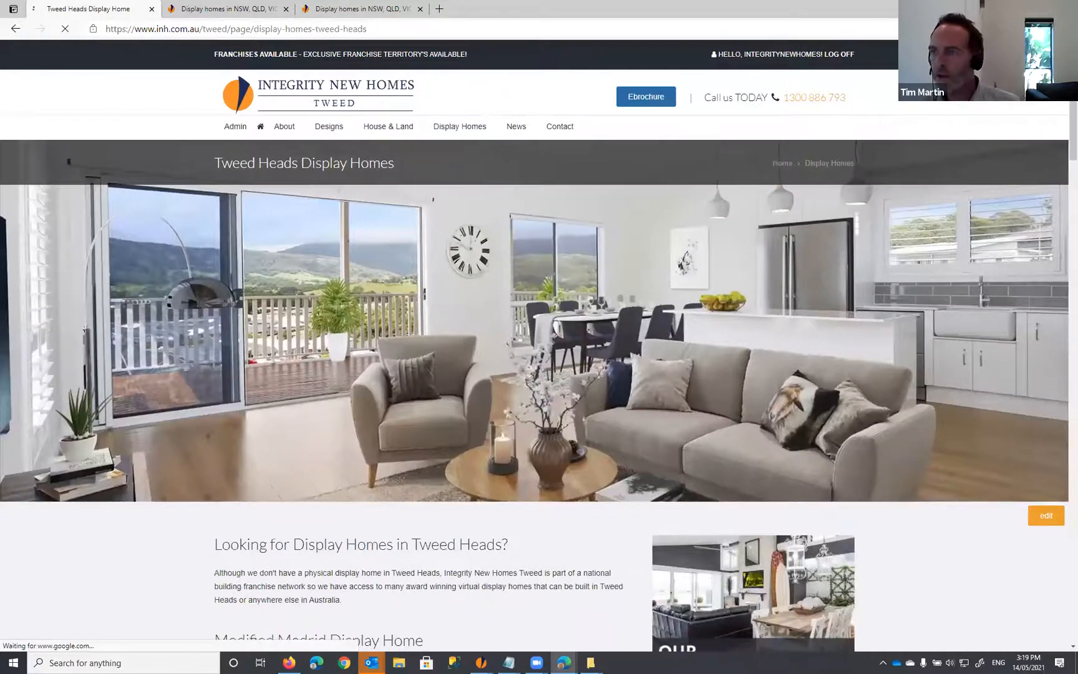
scroll(534, 349, "down", 1)
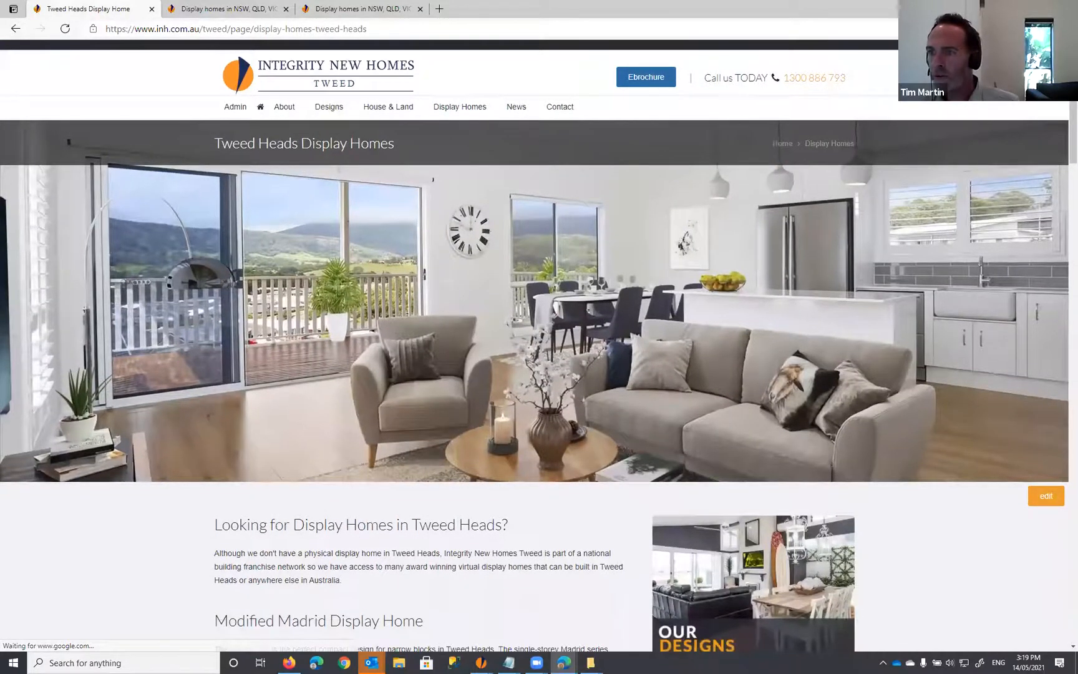
scroll(534, 349, "down", 3)
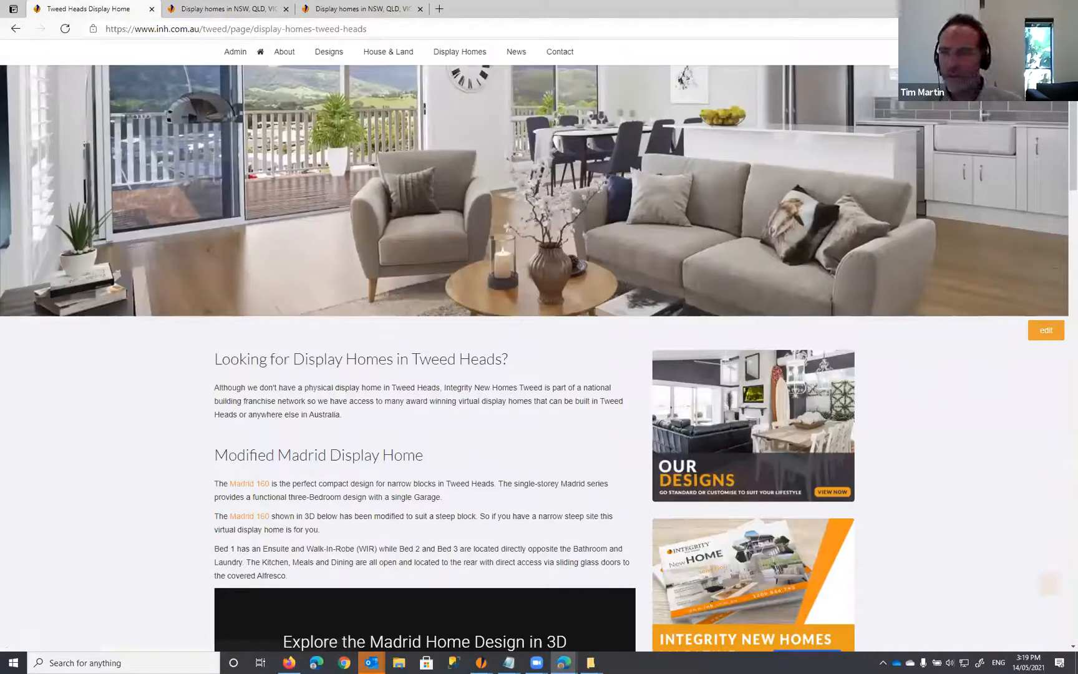
scroll(534, 349, "down", 1)
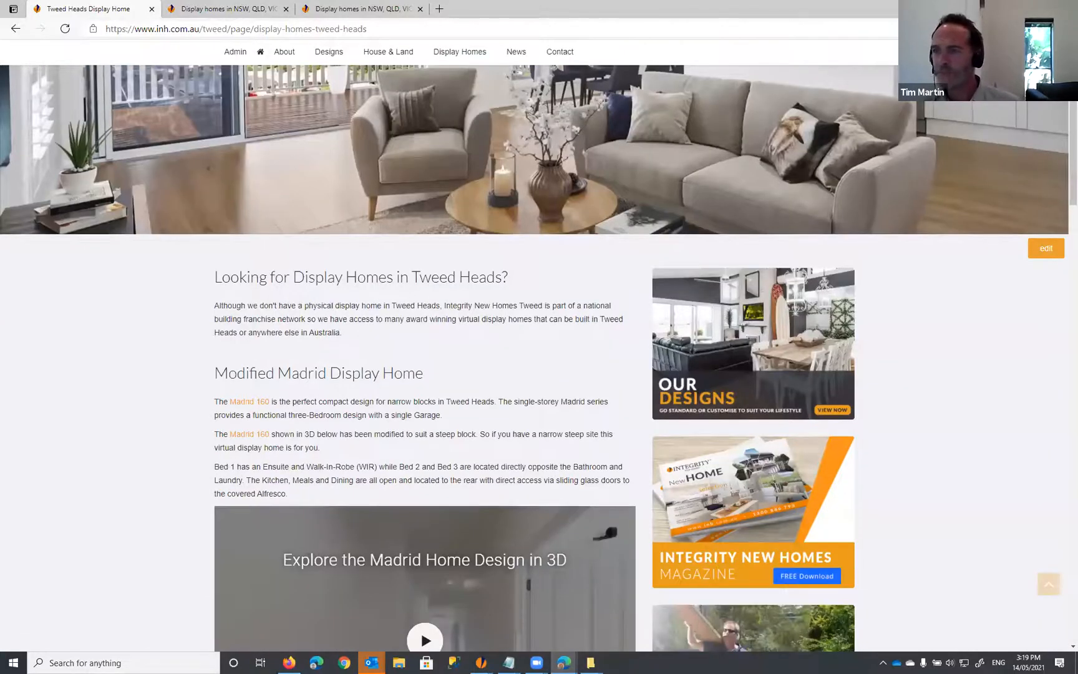
scroll(534, 350, "down", 4)
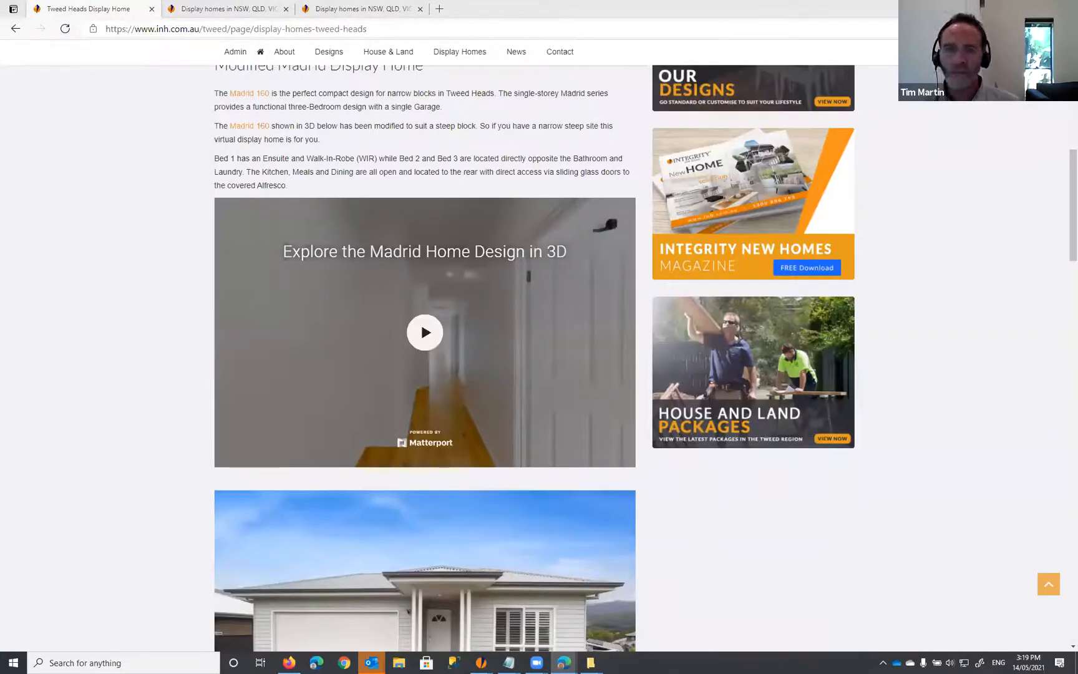
scroll(637, 205, "up", 2)
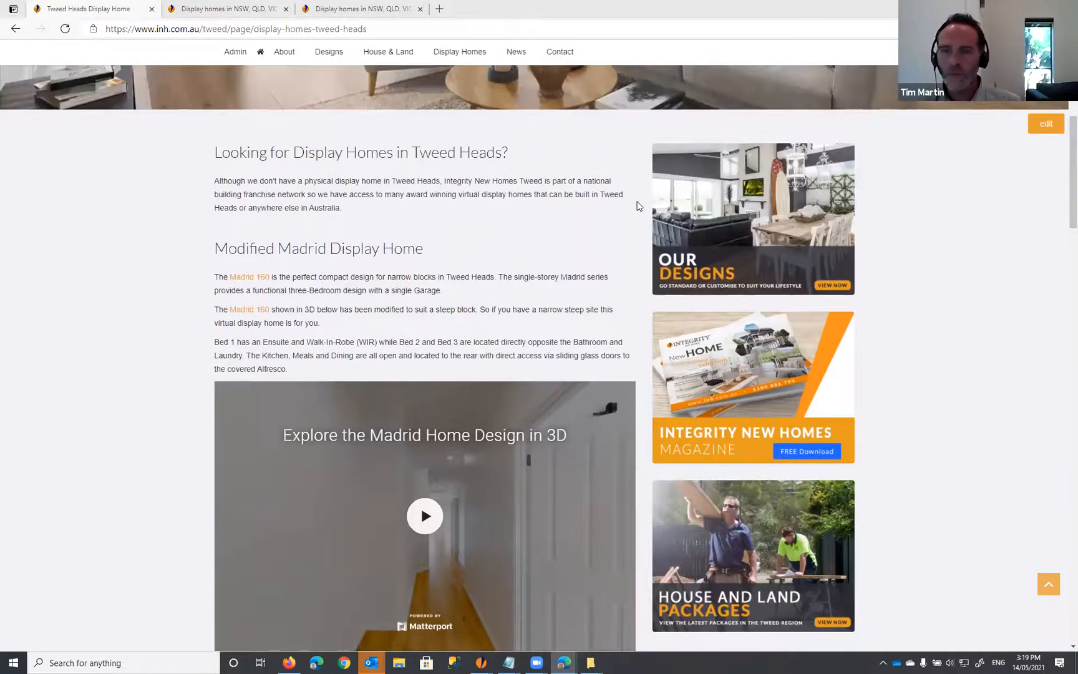
scroll(636, 206, "down", 1)
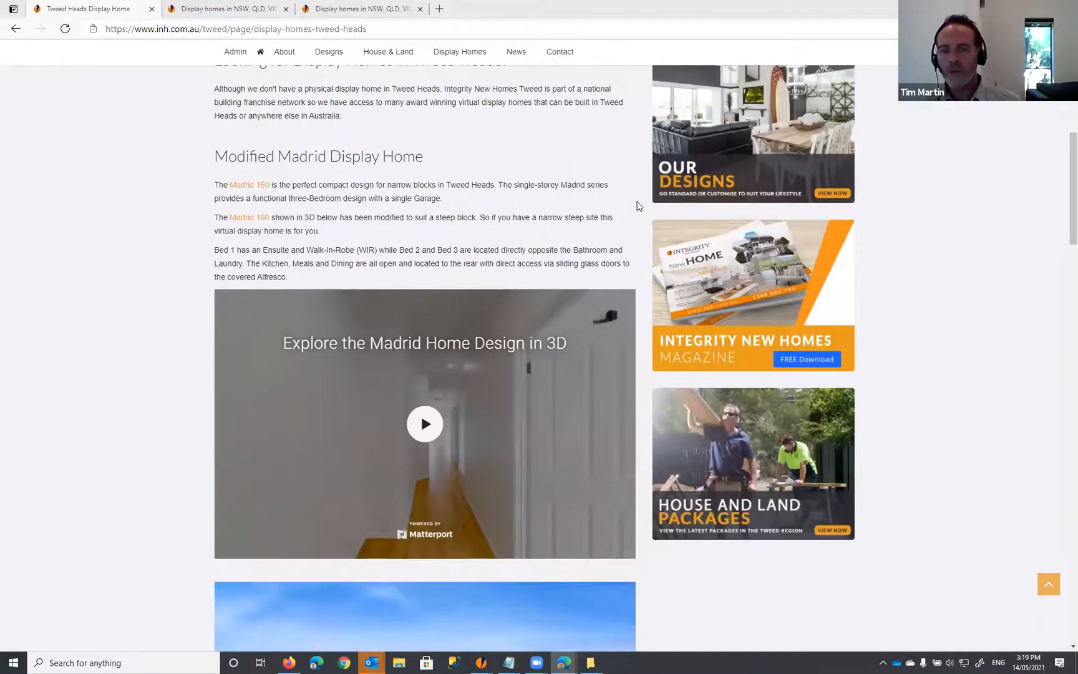